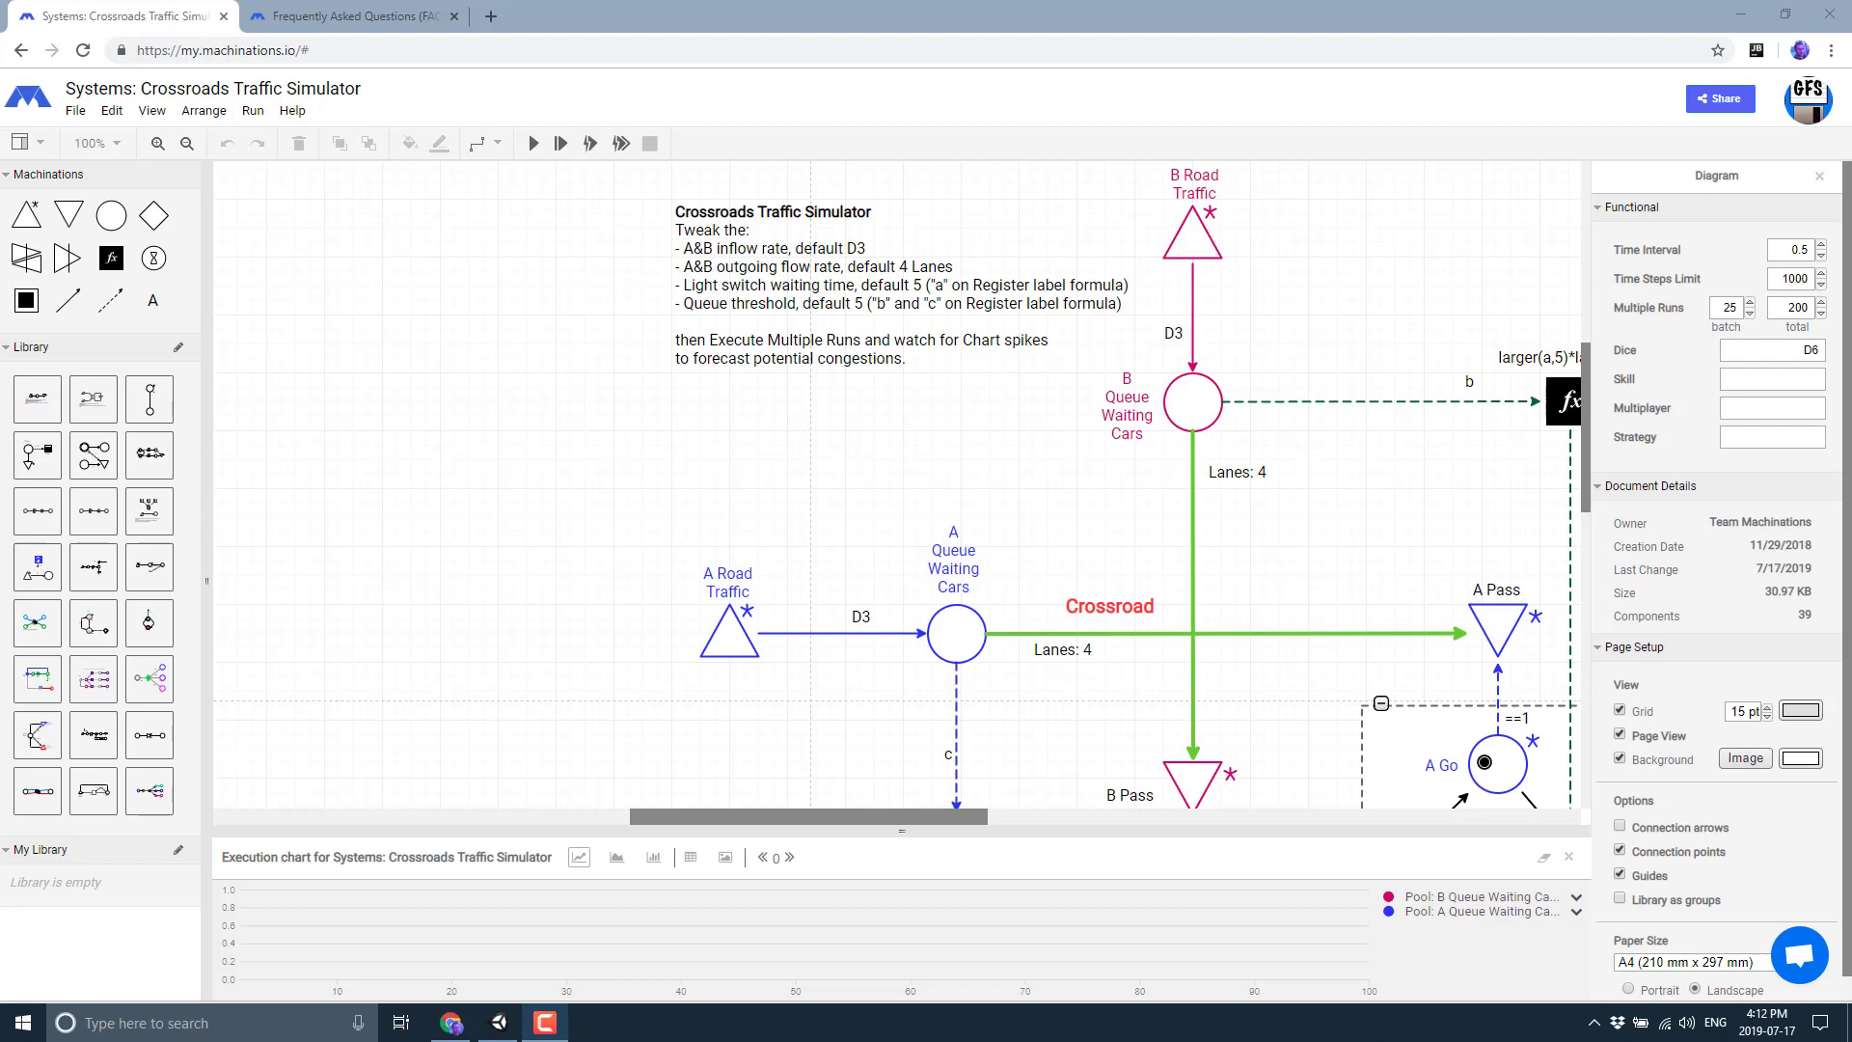
# Return the browser zoom to 90% and pan down to the Traffic Light Switch and Countdown Timer groups.
pyautogui.scroll(-2, 765, 377)
pyautogui.scroll(2, 765, 377)
pyautogui.hotkey('ctrl', '-')
pyautogui.hotkey('ctrl', '-')
pyautogui.hotkey('ctrl', '-')
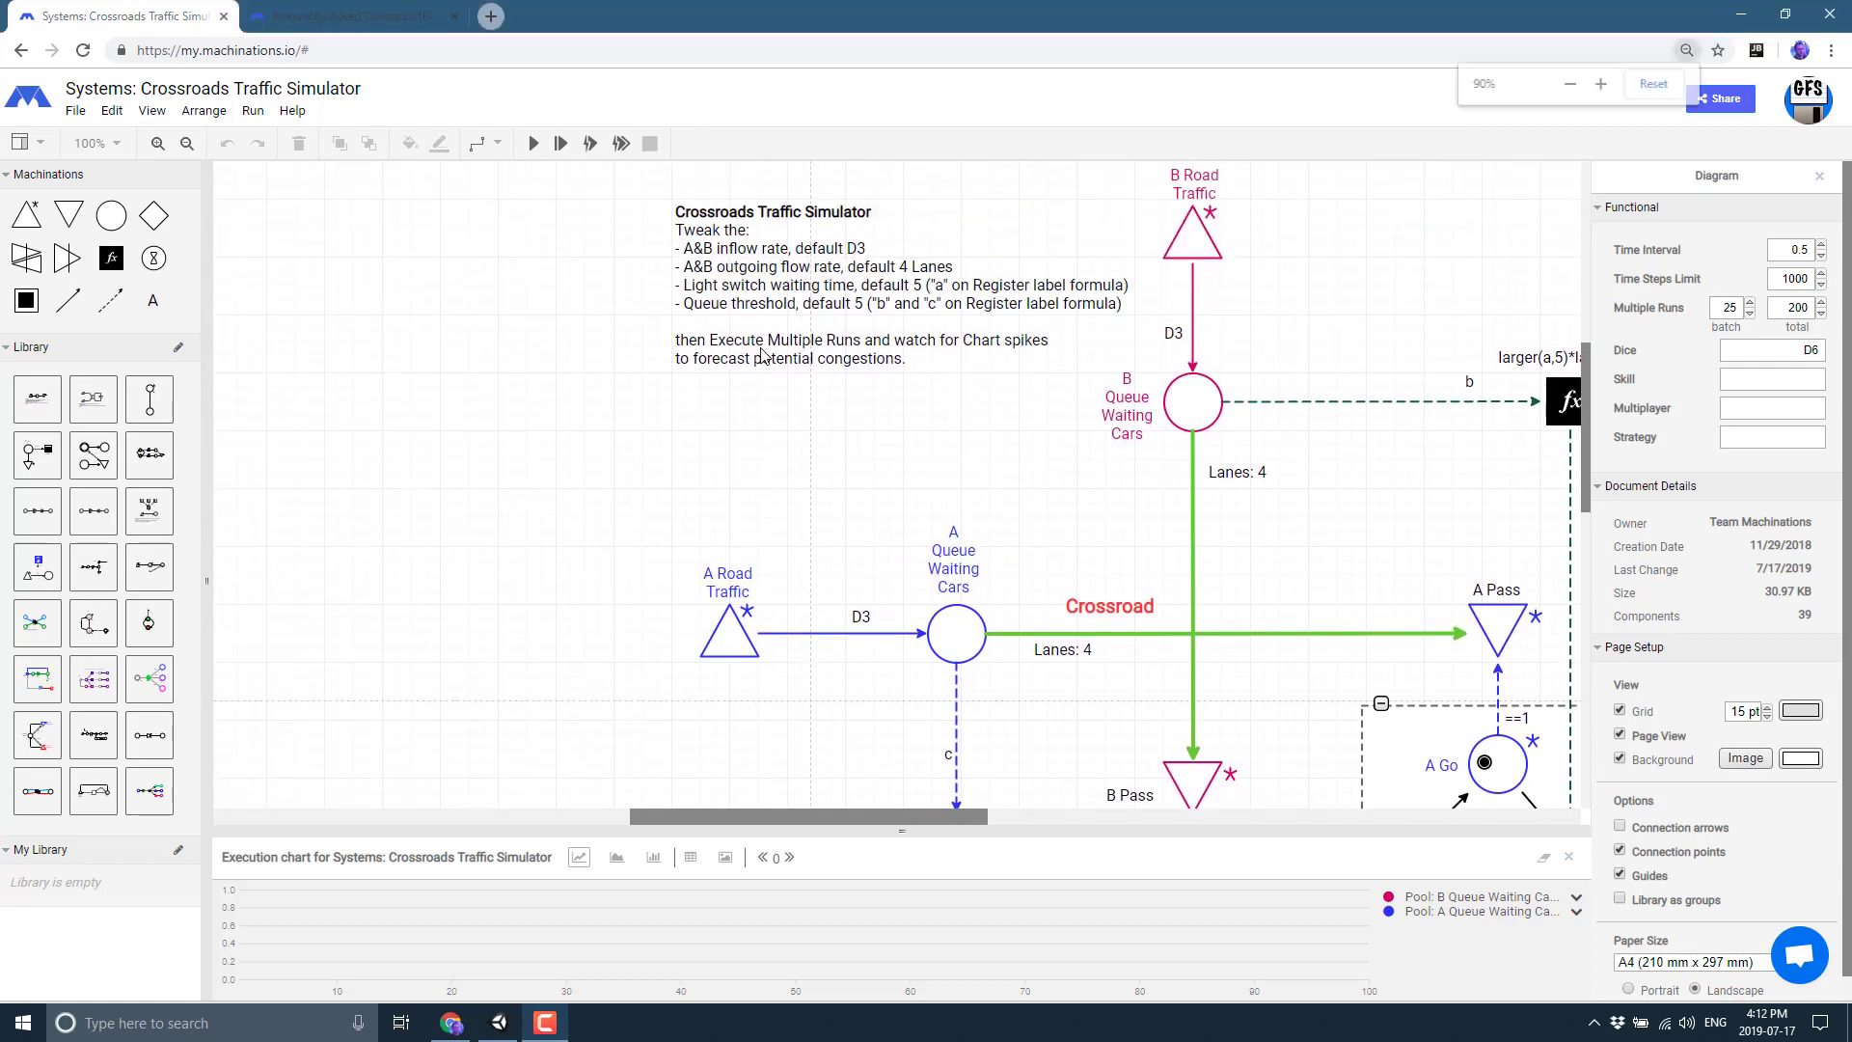
pyautogui.hotkey('ctrl', '+')
pyautogui.hotkey('ctrl', '+')
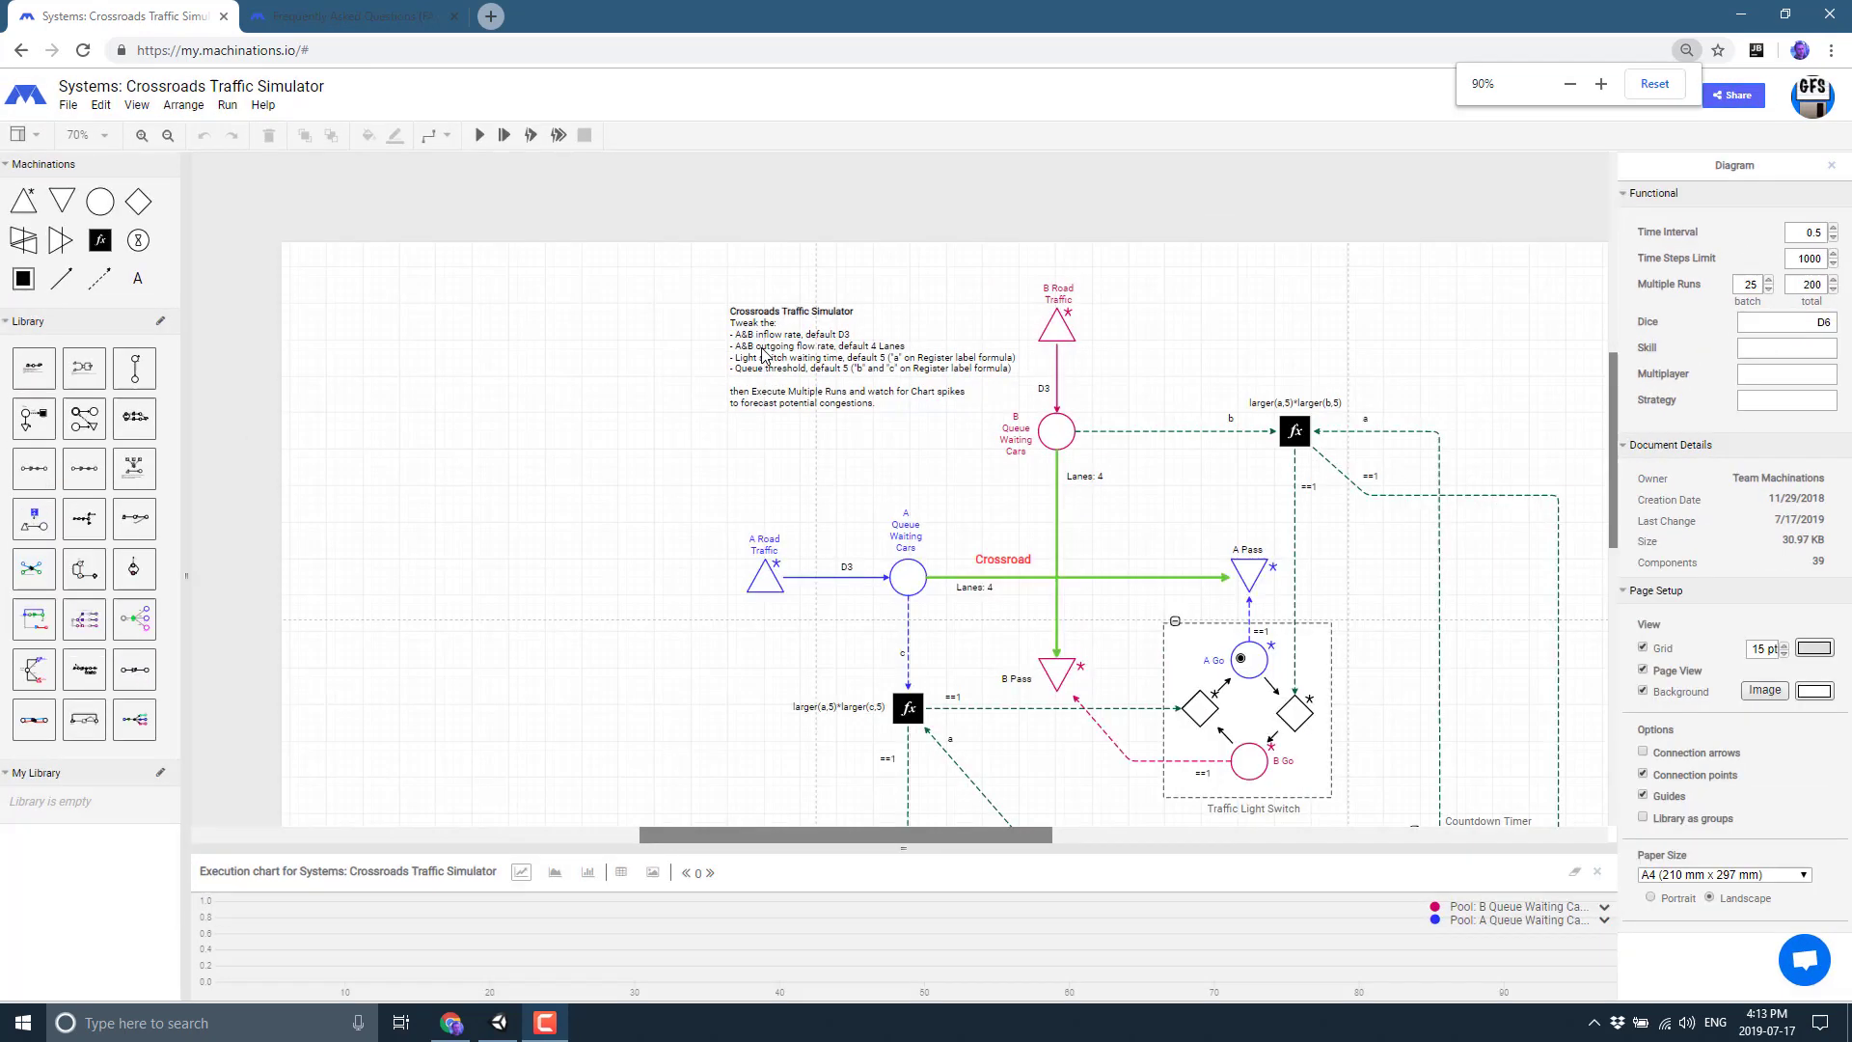
pyautogui.moveTo(881, 483); pyautogui.dragTo(477, 428)
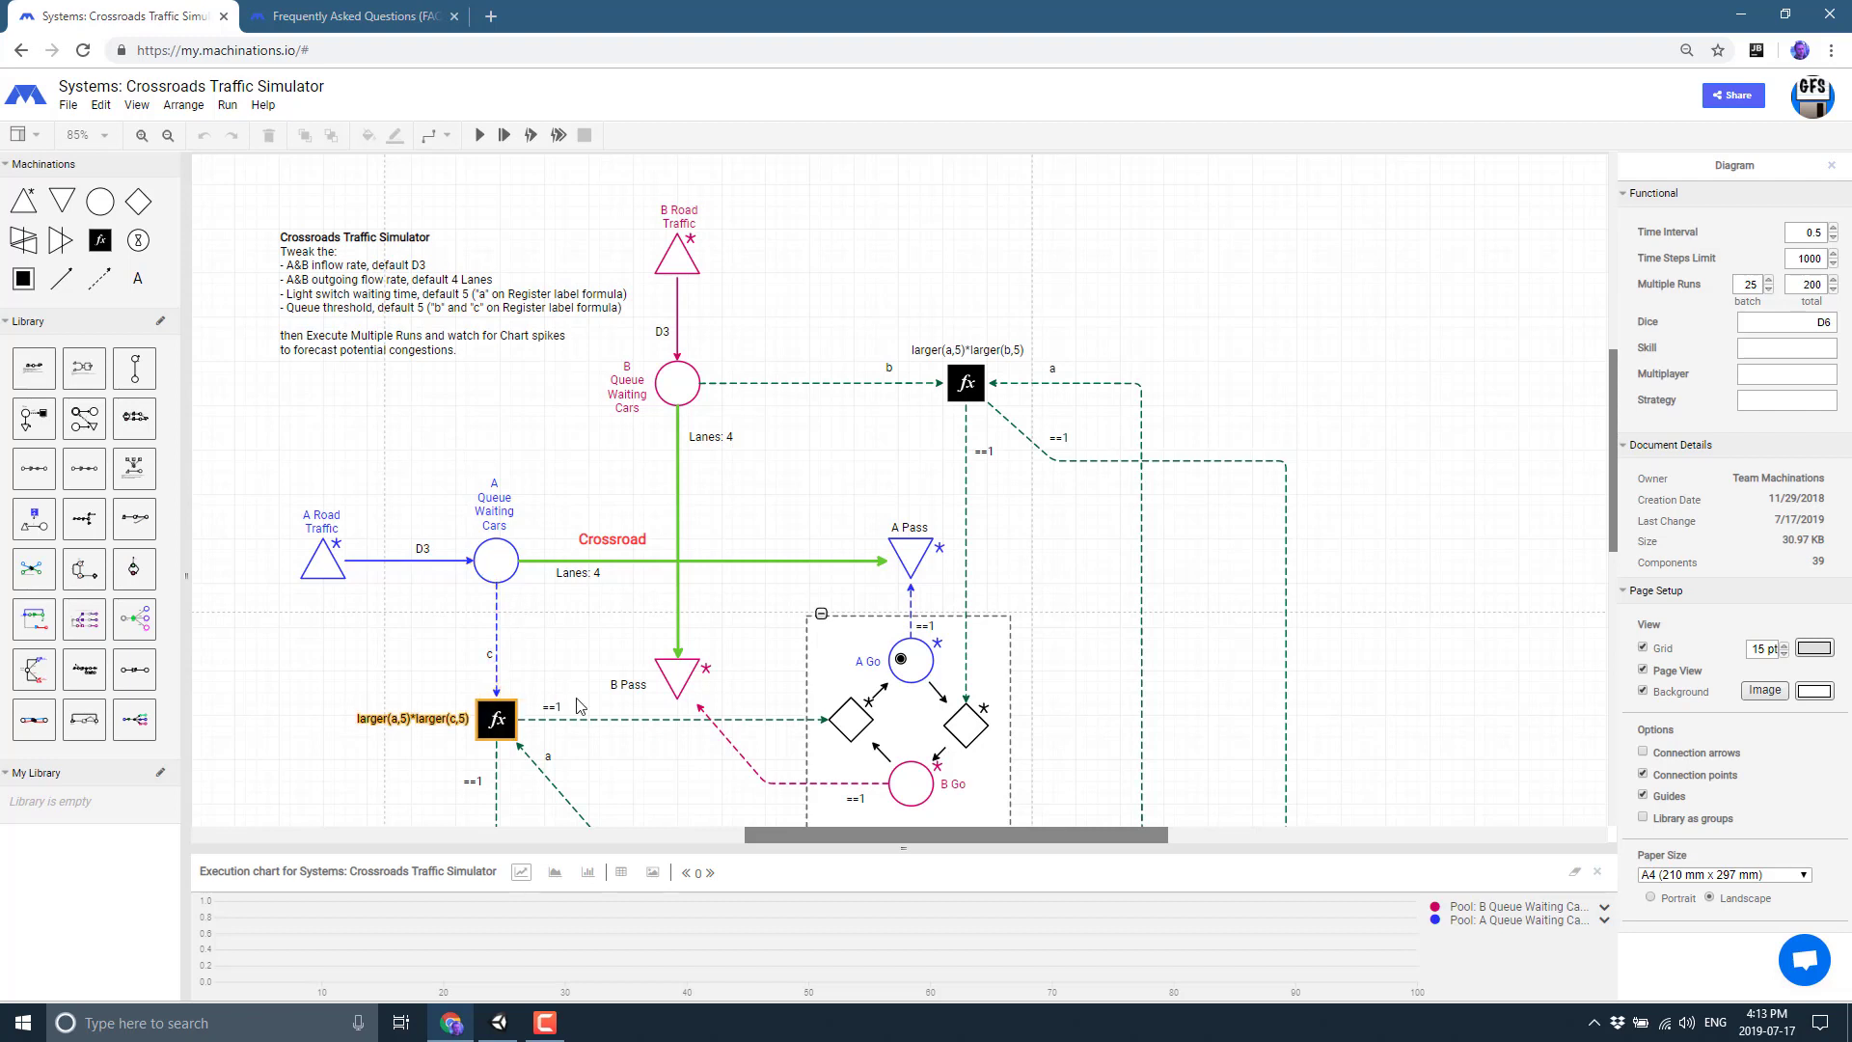
pyautogui.scroll(-4, 762, 511)
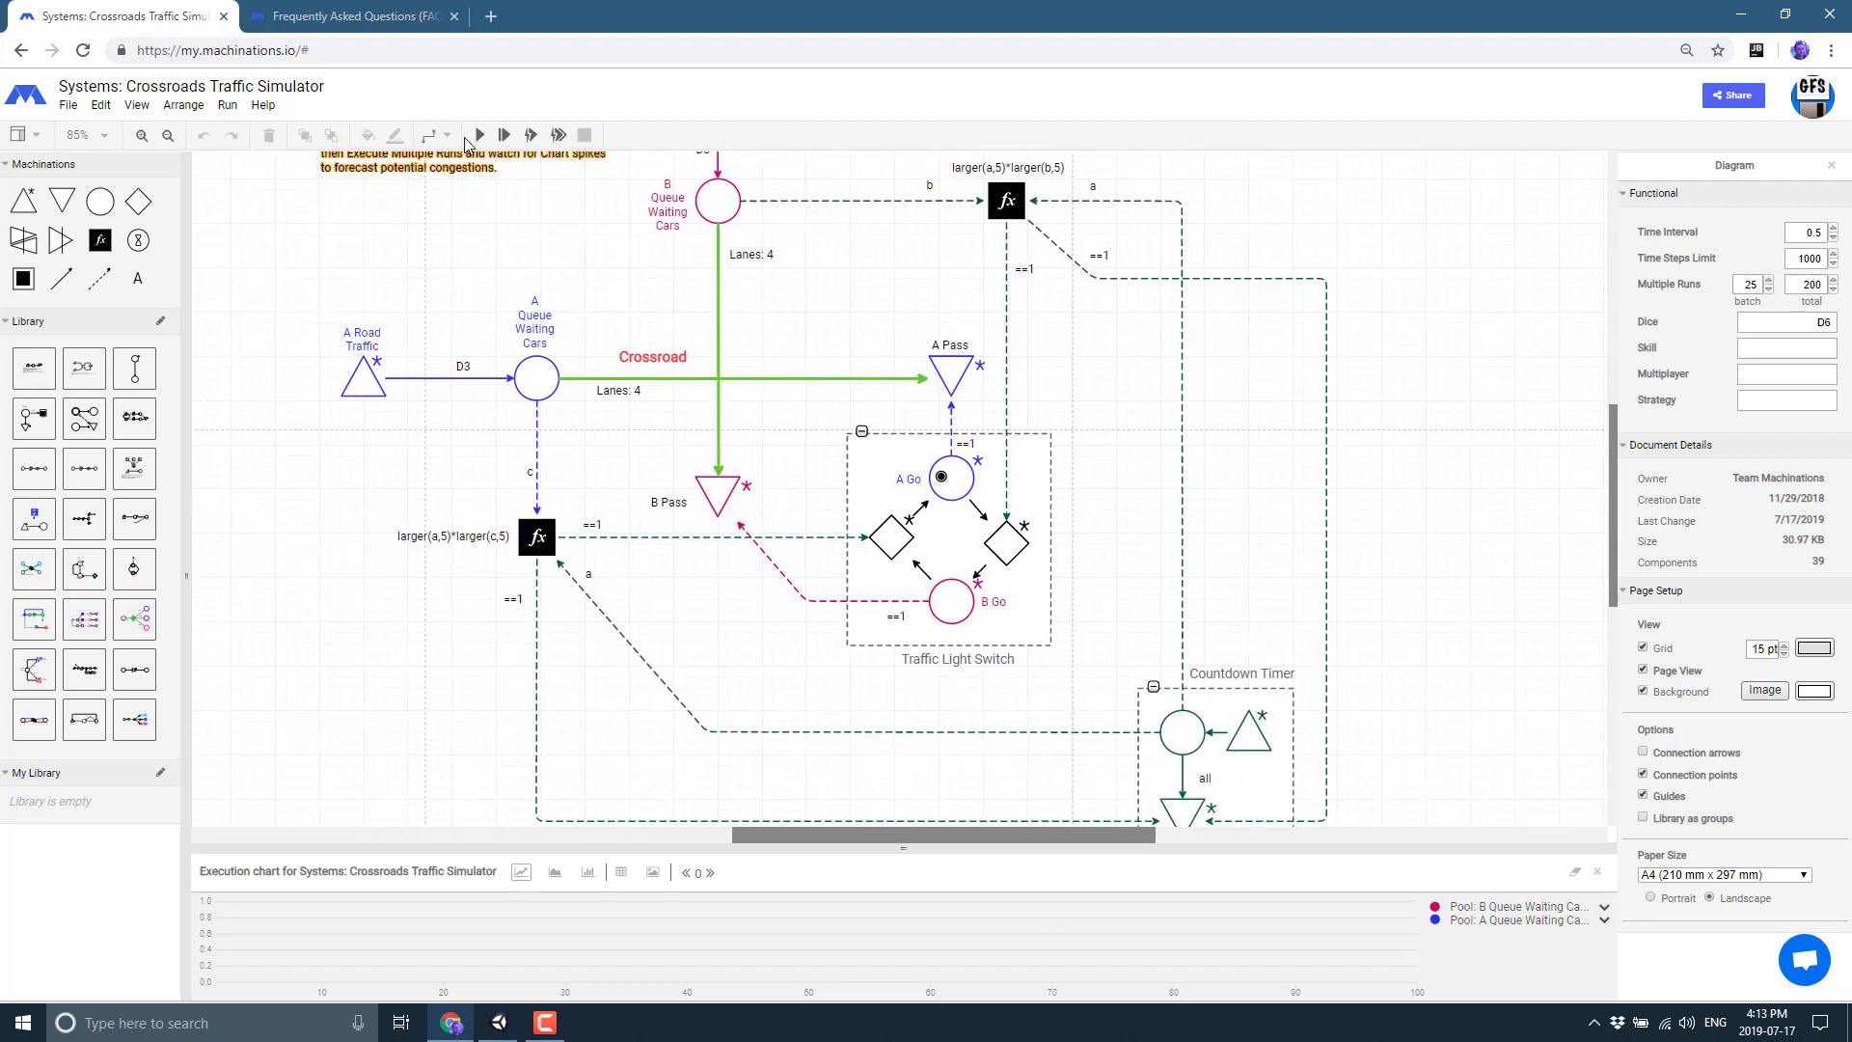
# Start the crossroads simulation and pan the canvas while the A and B queue pools fill.
pyautogui.click(480, 138)
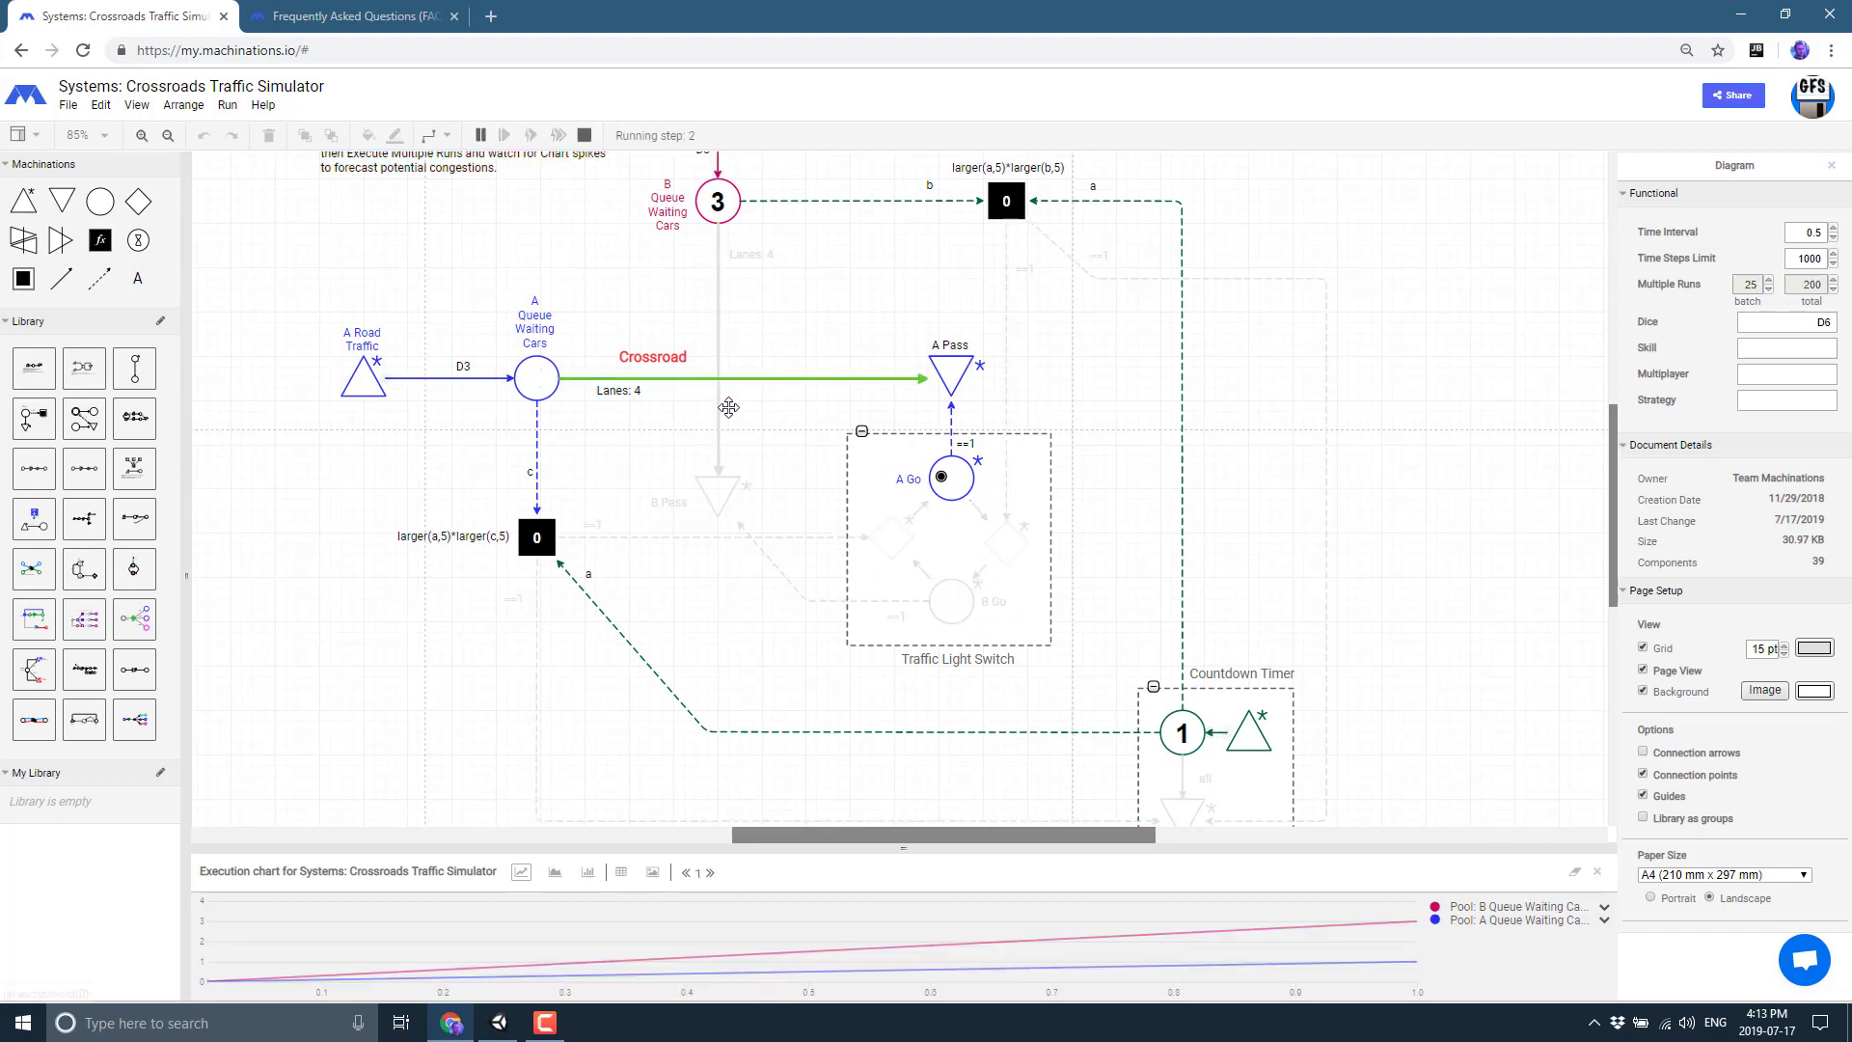
pyautogui.moveTo(726, 490); pyautogui.dragTo(770, 611)
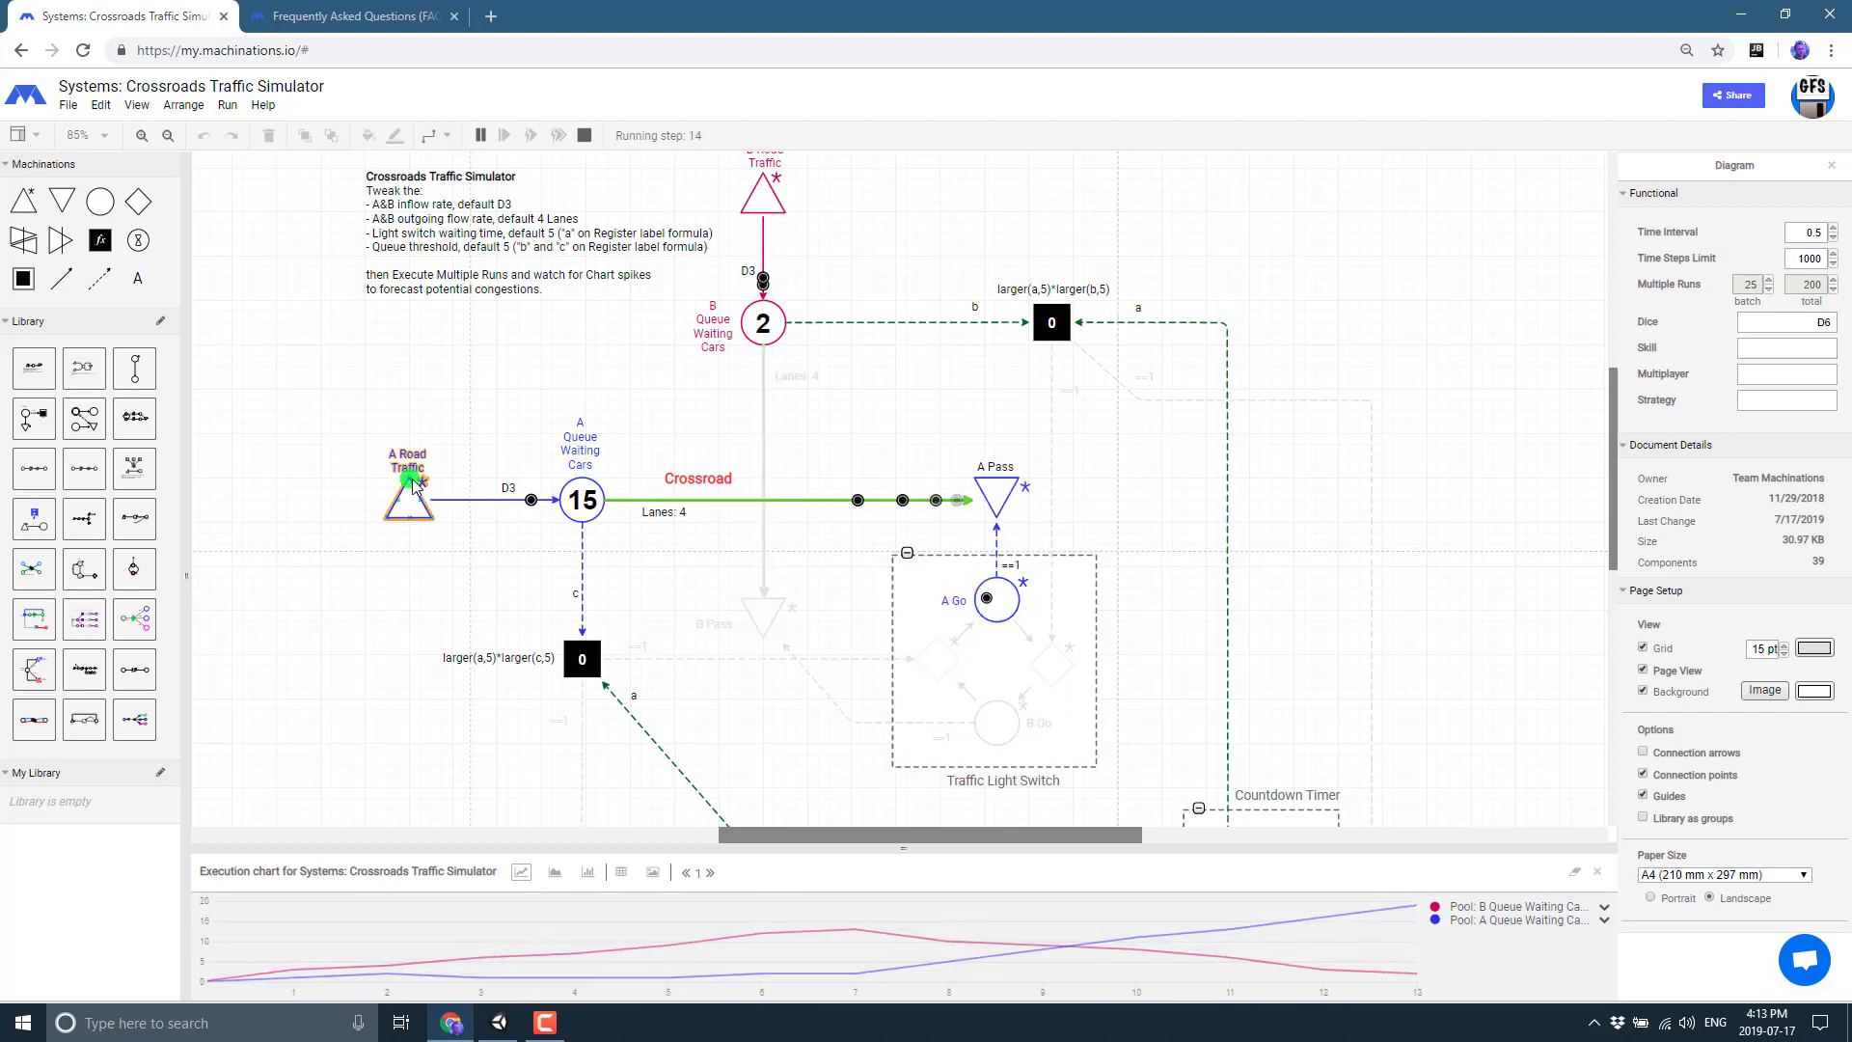
pyautogui.scroll(3, 588, 381)
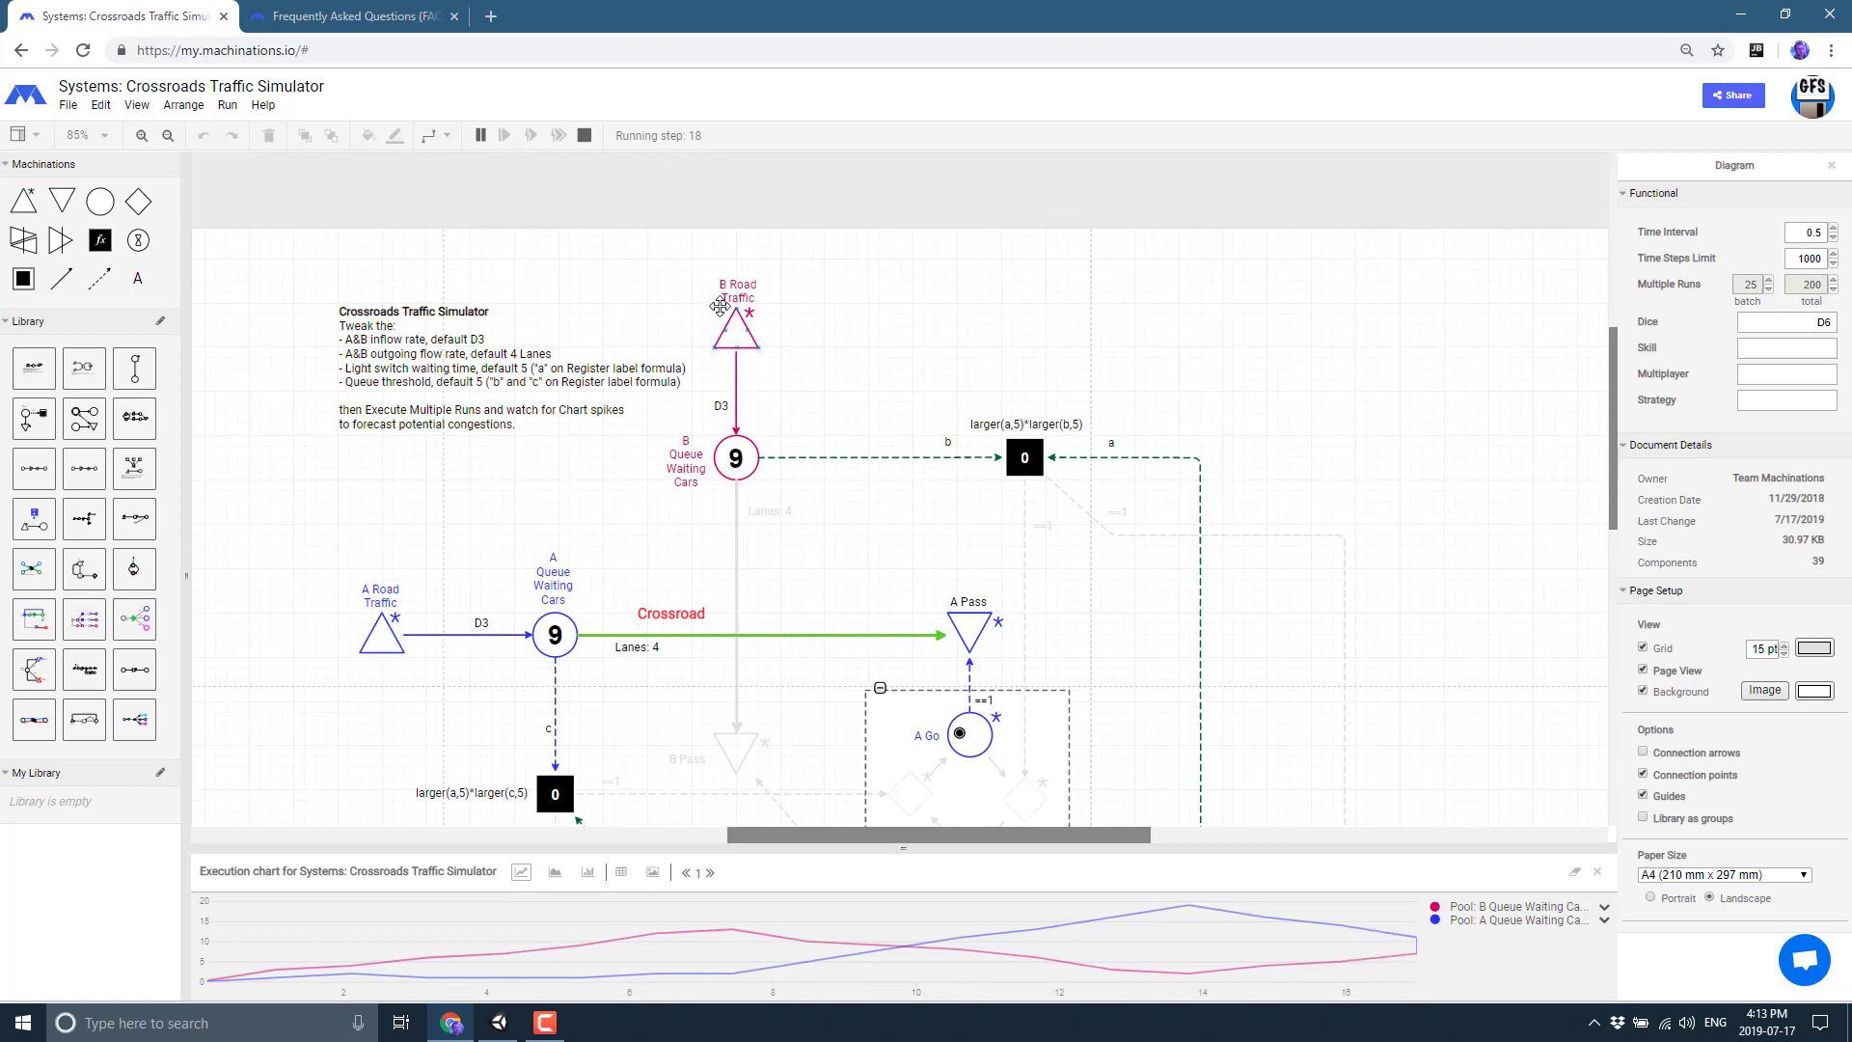
pyautogui.scroll(-4, 595, 370)
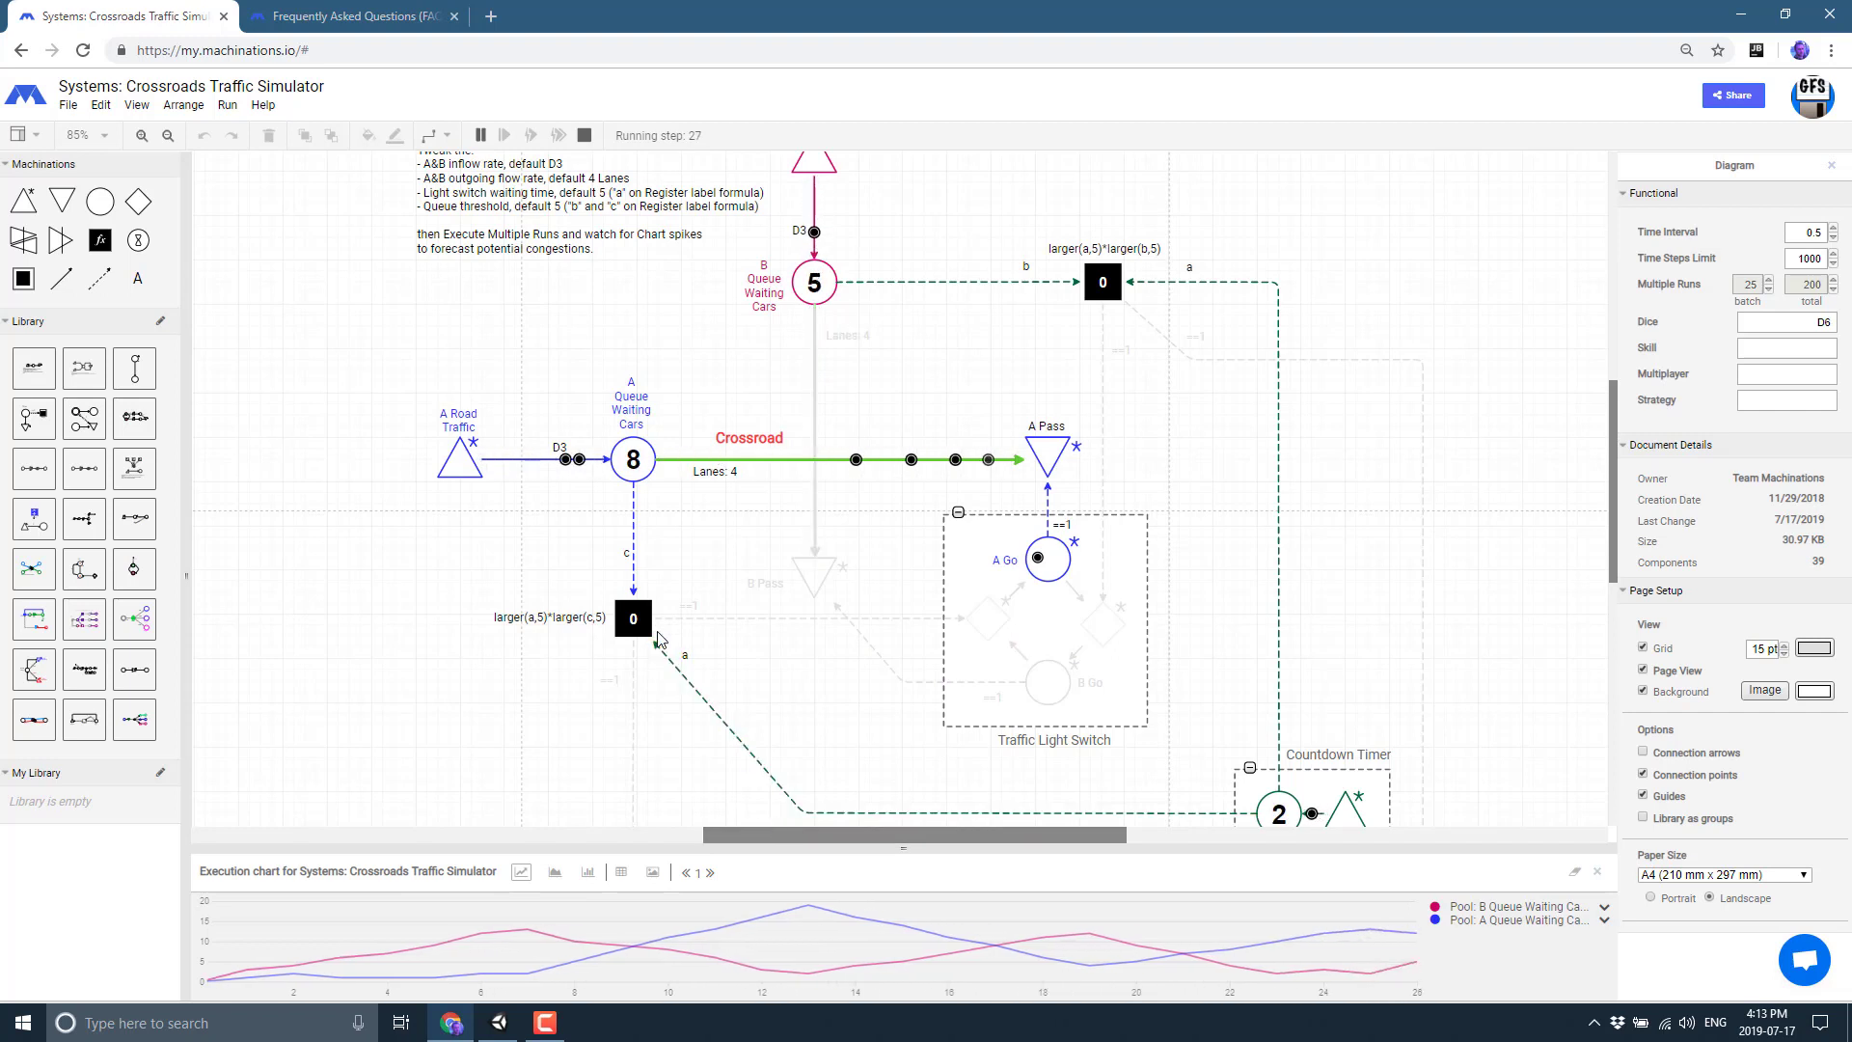
# Stop the simulation and inspect the A Road Traffic source and A Queue pool, keeping push any.
pyautogui.click(584, 135)
pyautogui.click(460, 436)
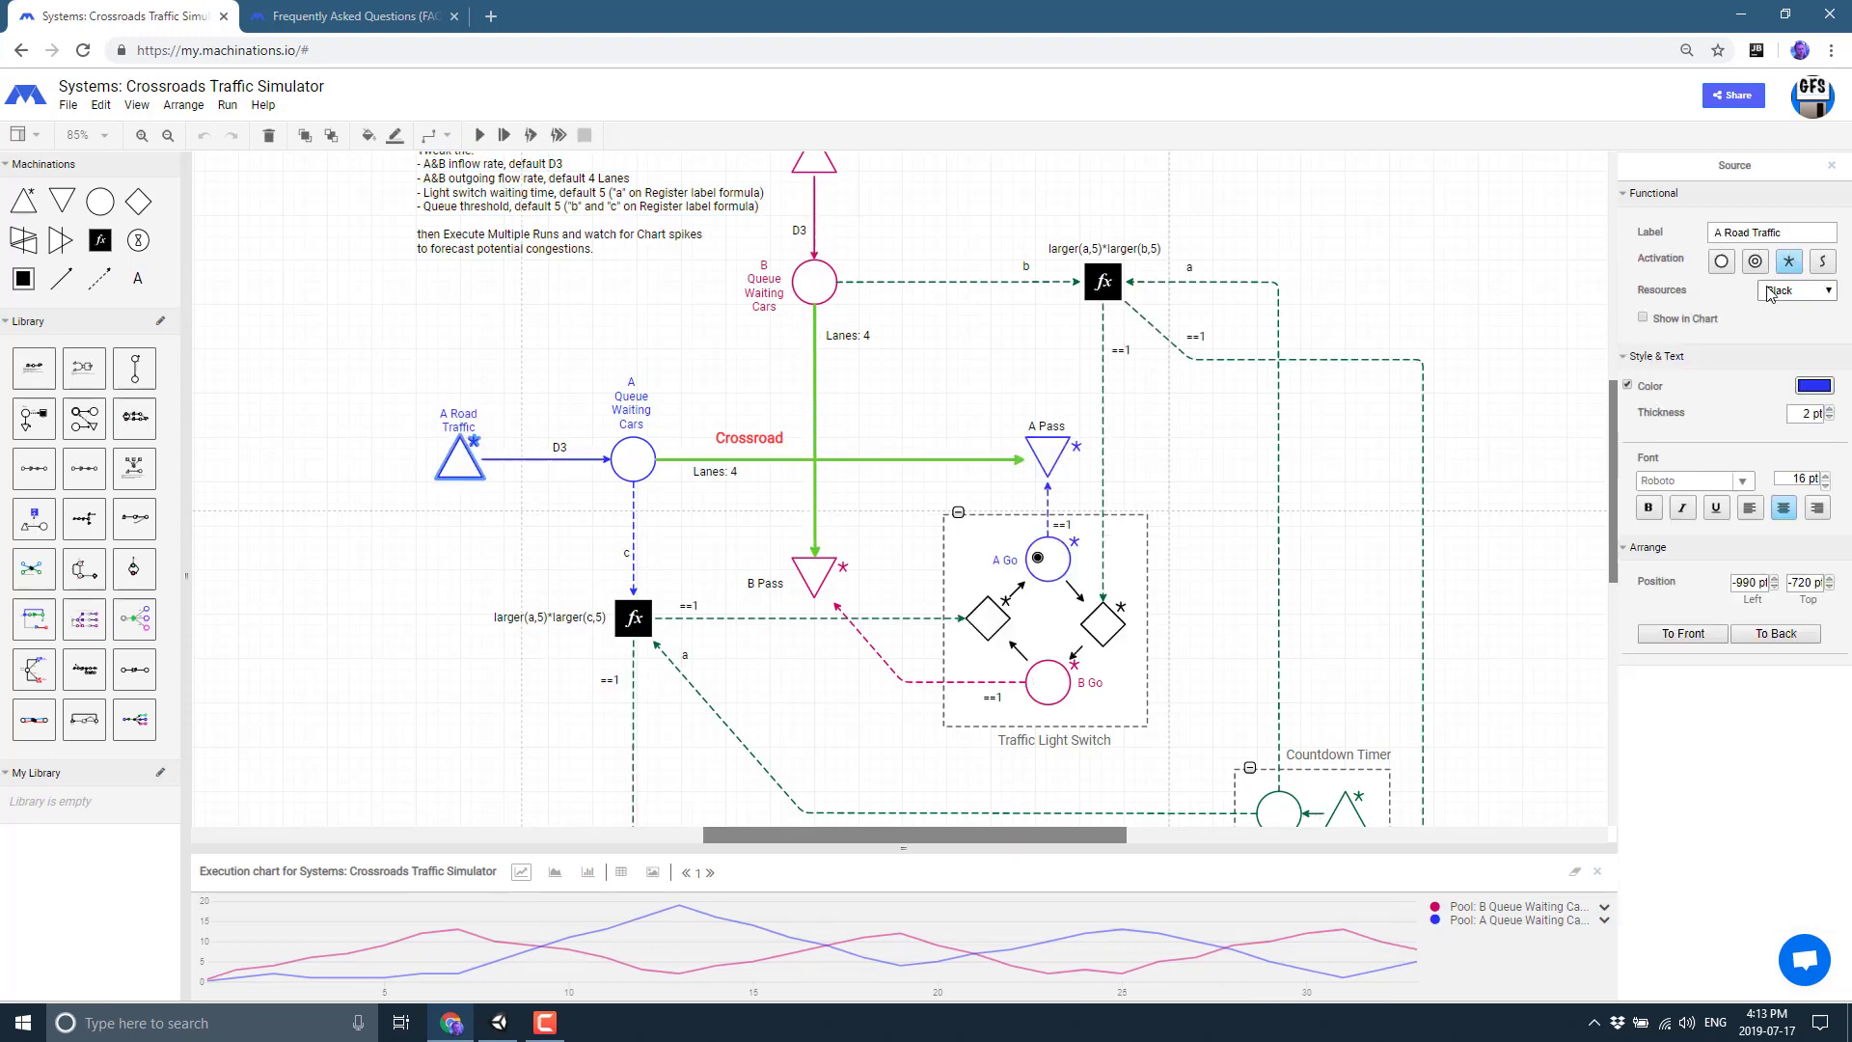
pyautogui.click(642, 463)
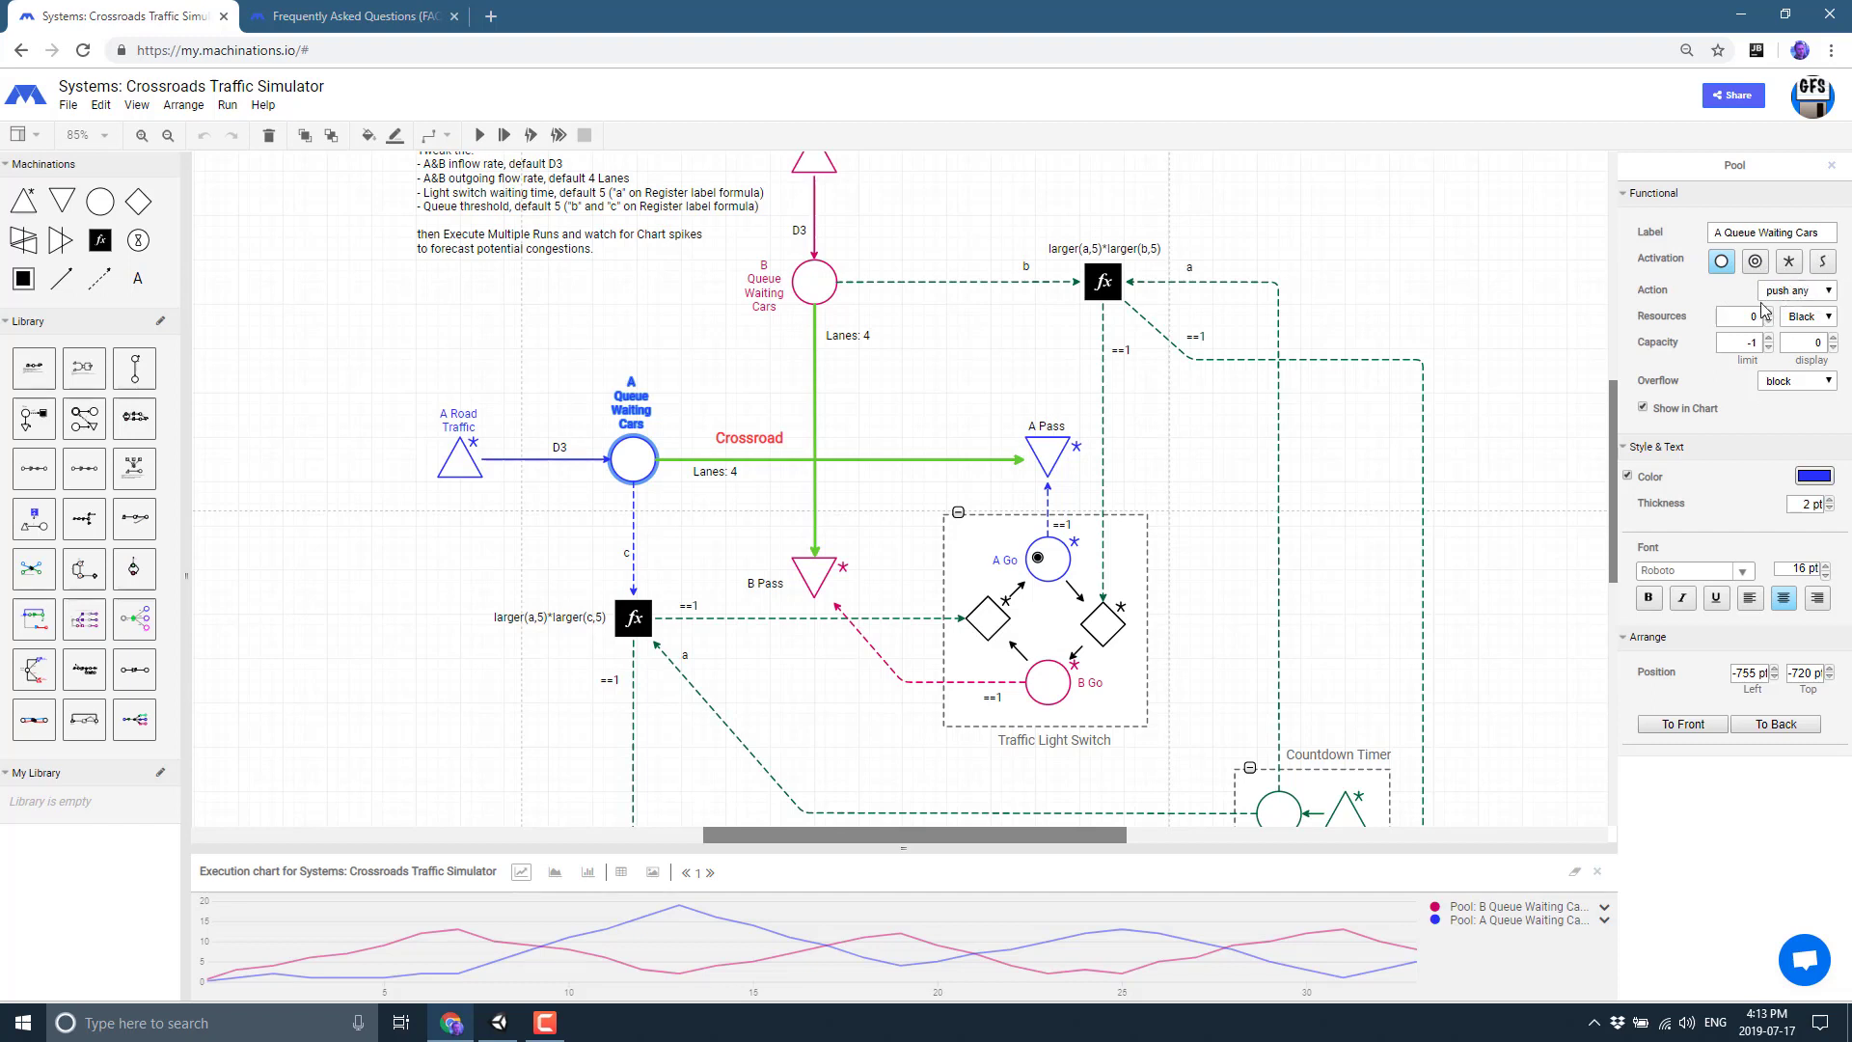
pyautogui.click(1792, 291)
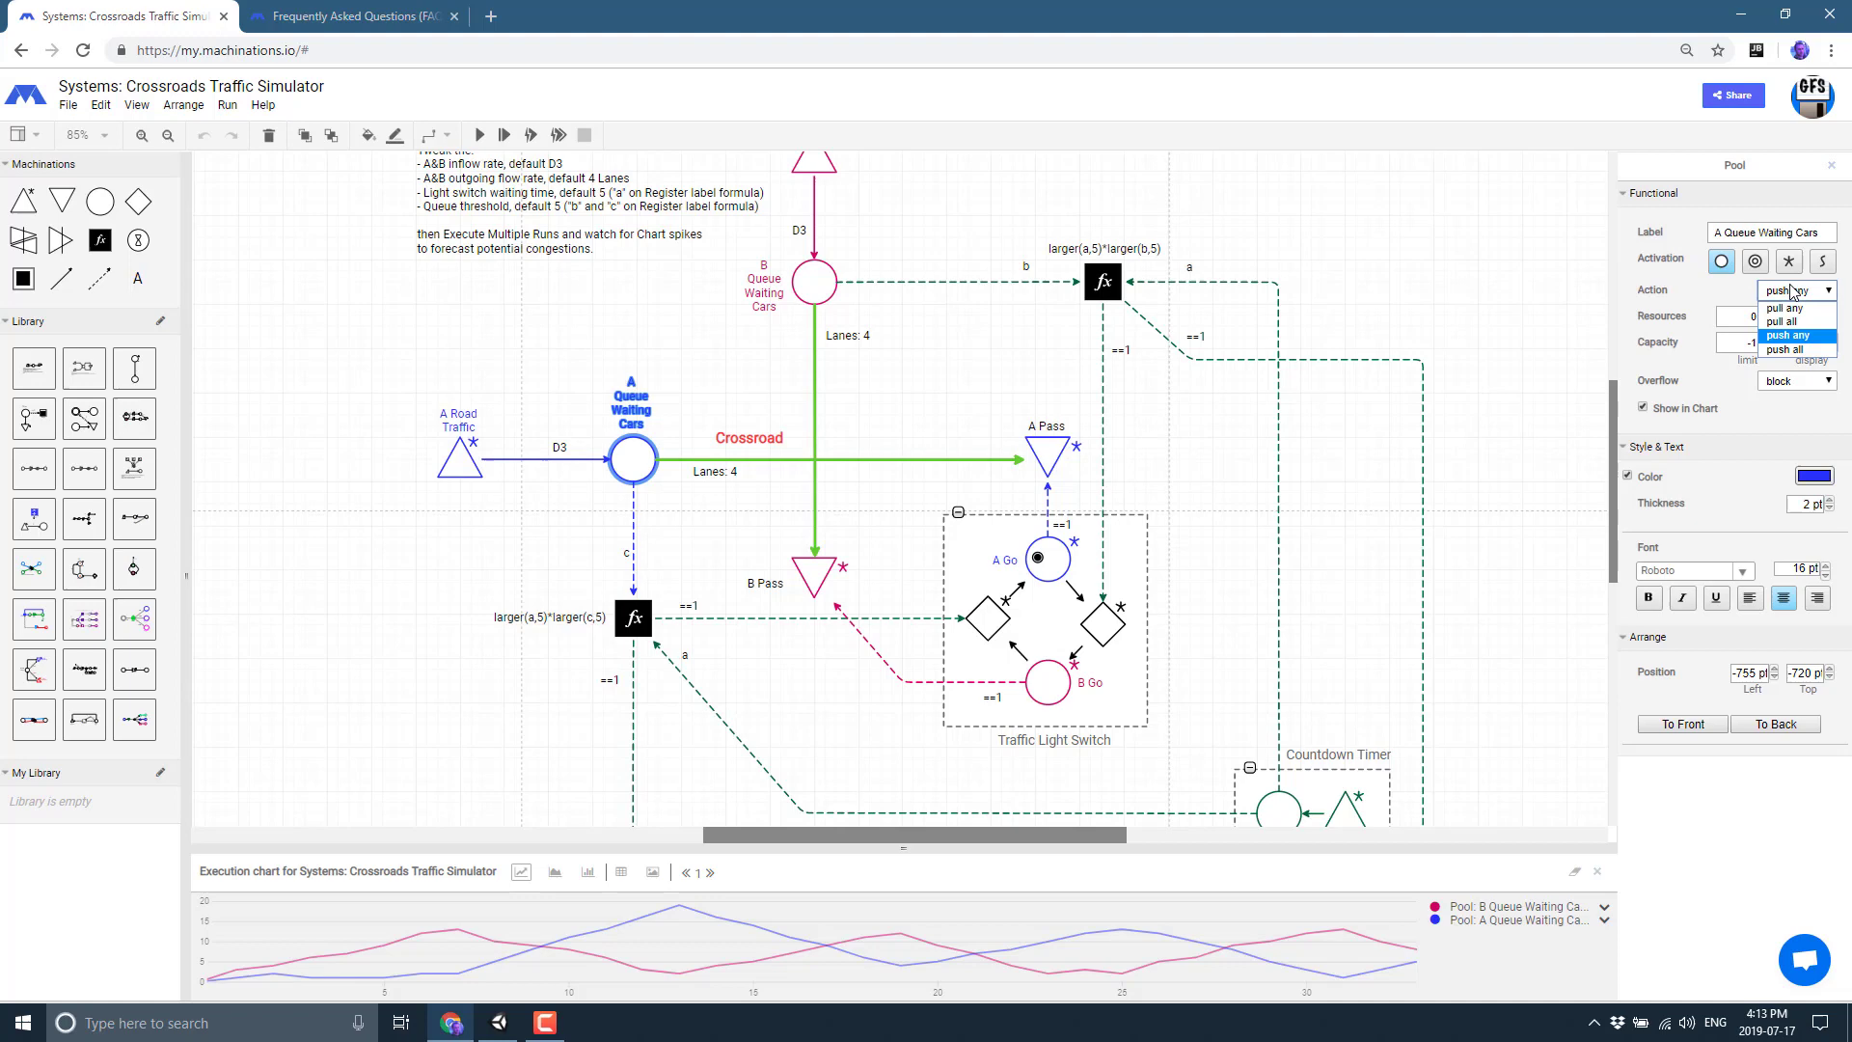
pyautogui.click(1792, 291)
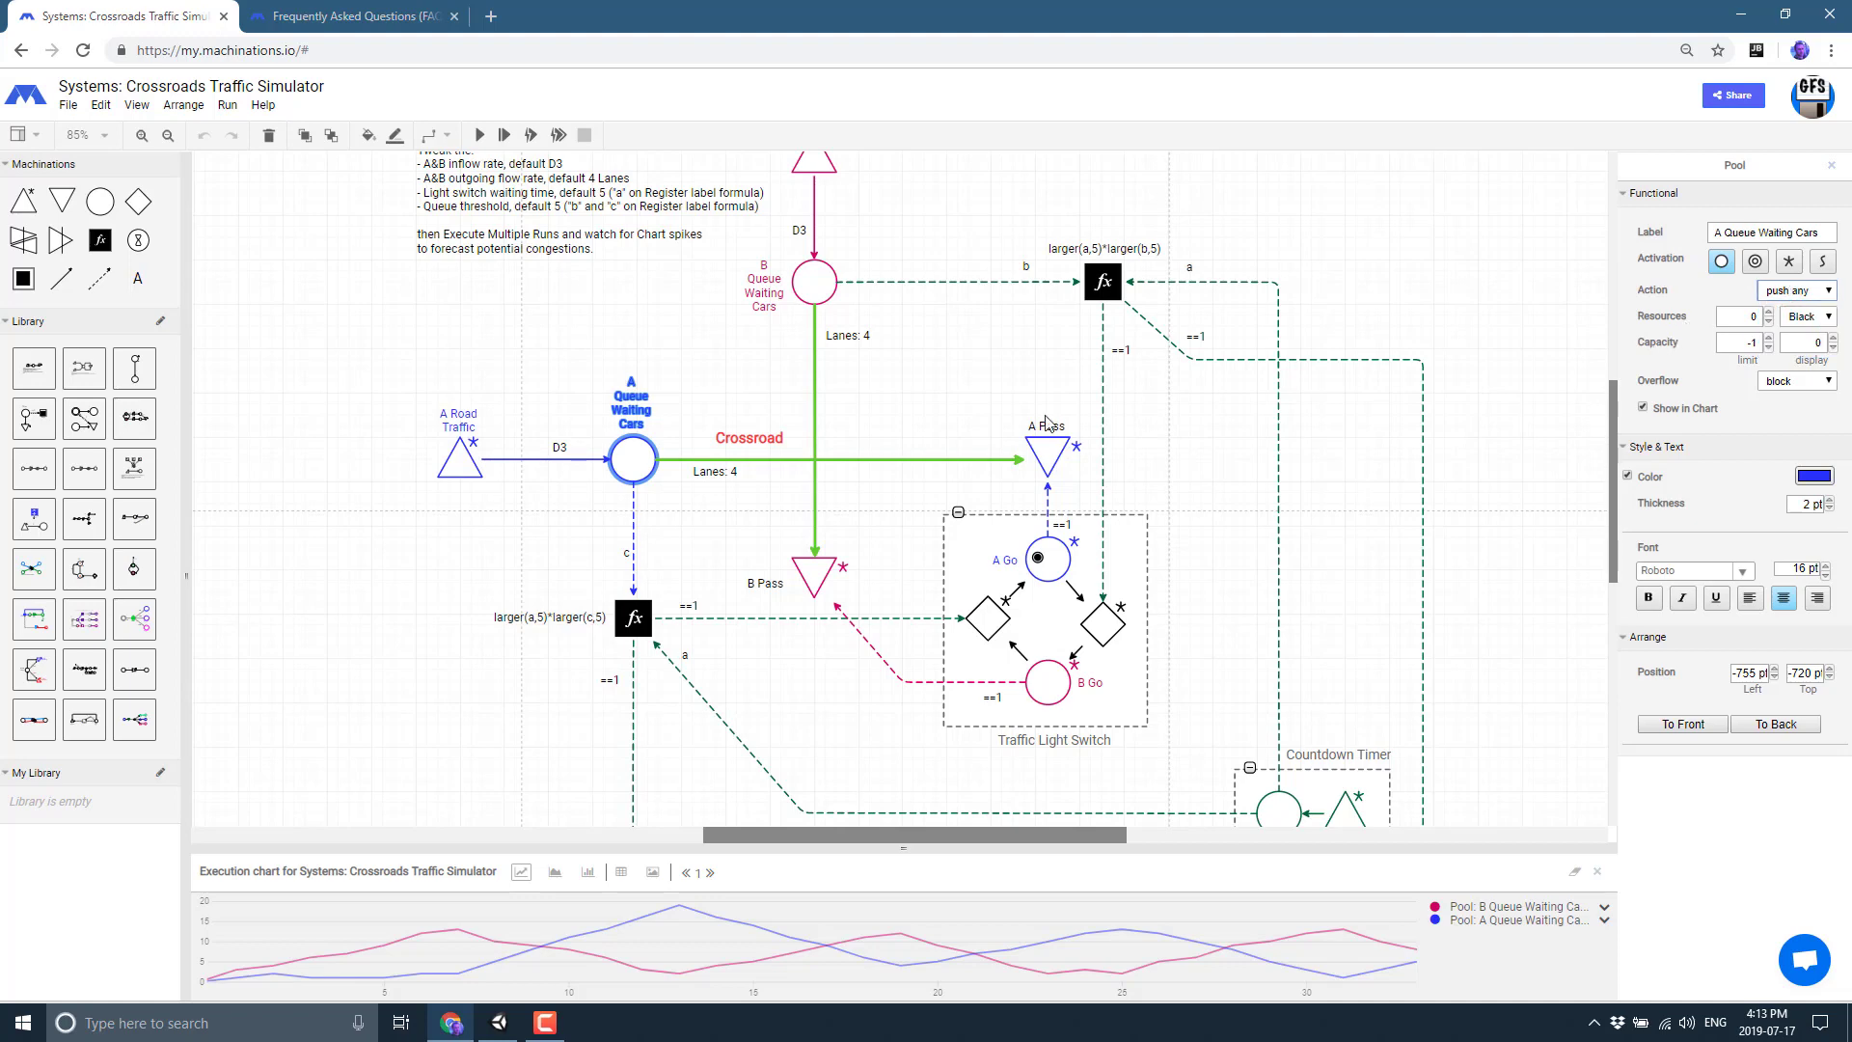
# Inspect the larger(a,5)*larger(c,5) register, B Pass drain, B Queue pool and larger(a,5)*larger(b,5) register.
pyautogui.click(646, 619)
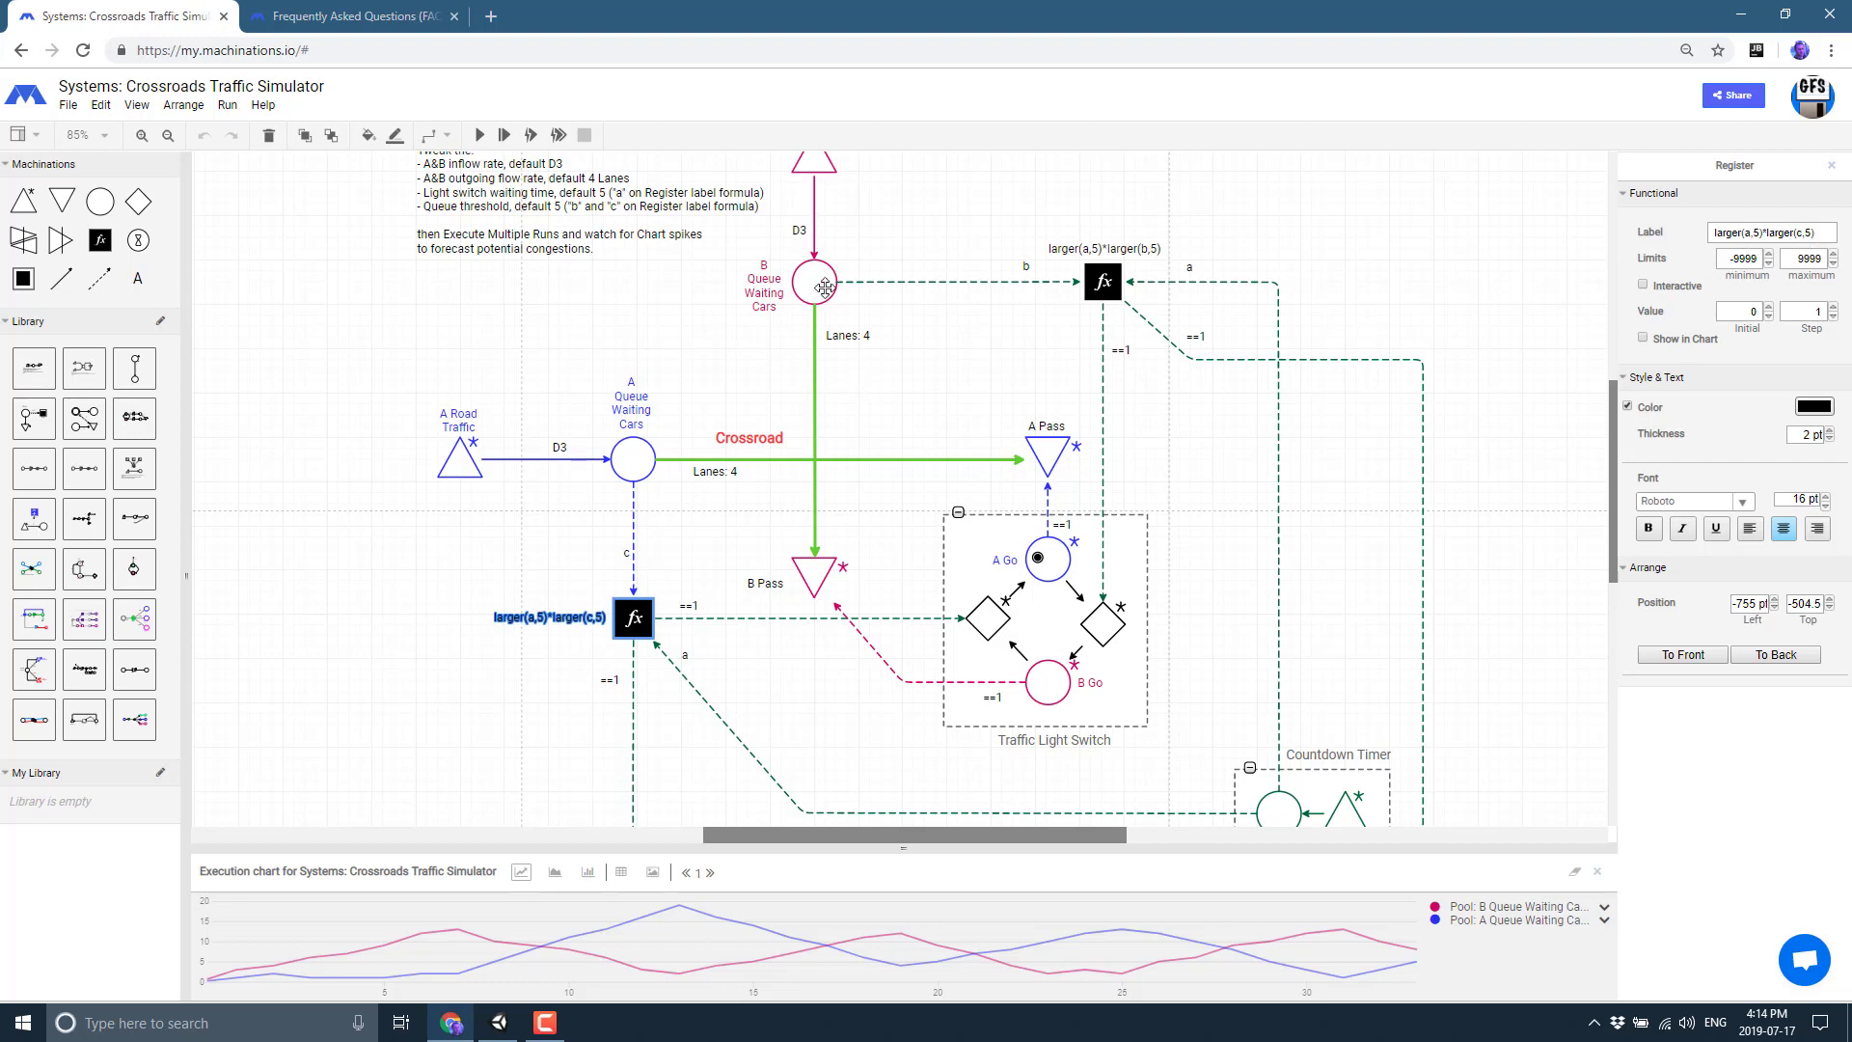
pyautogui.click(822, 560)
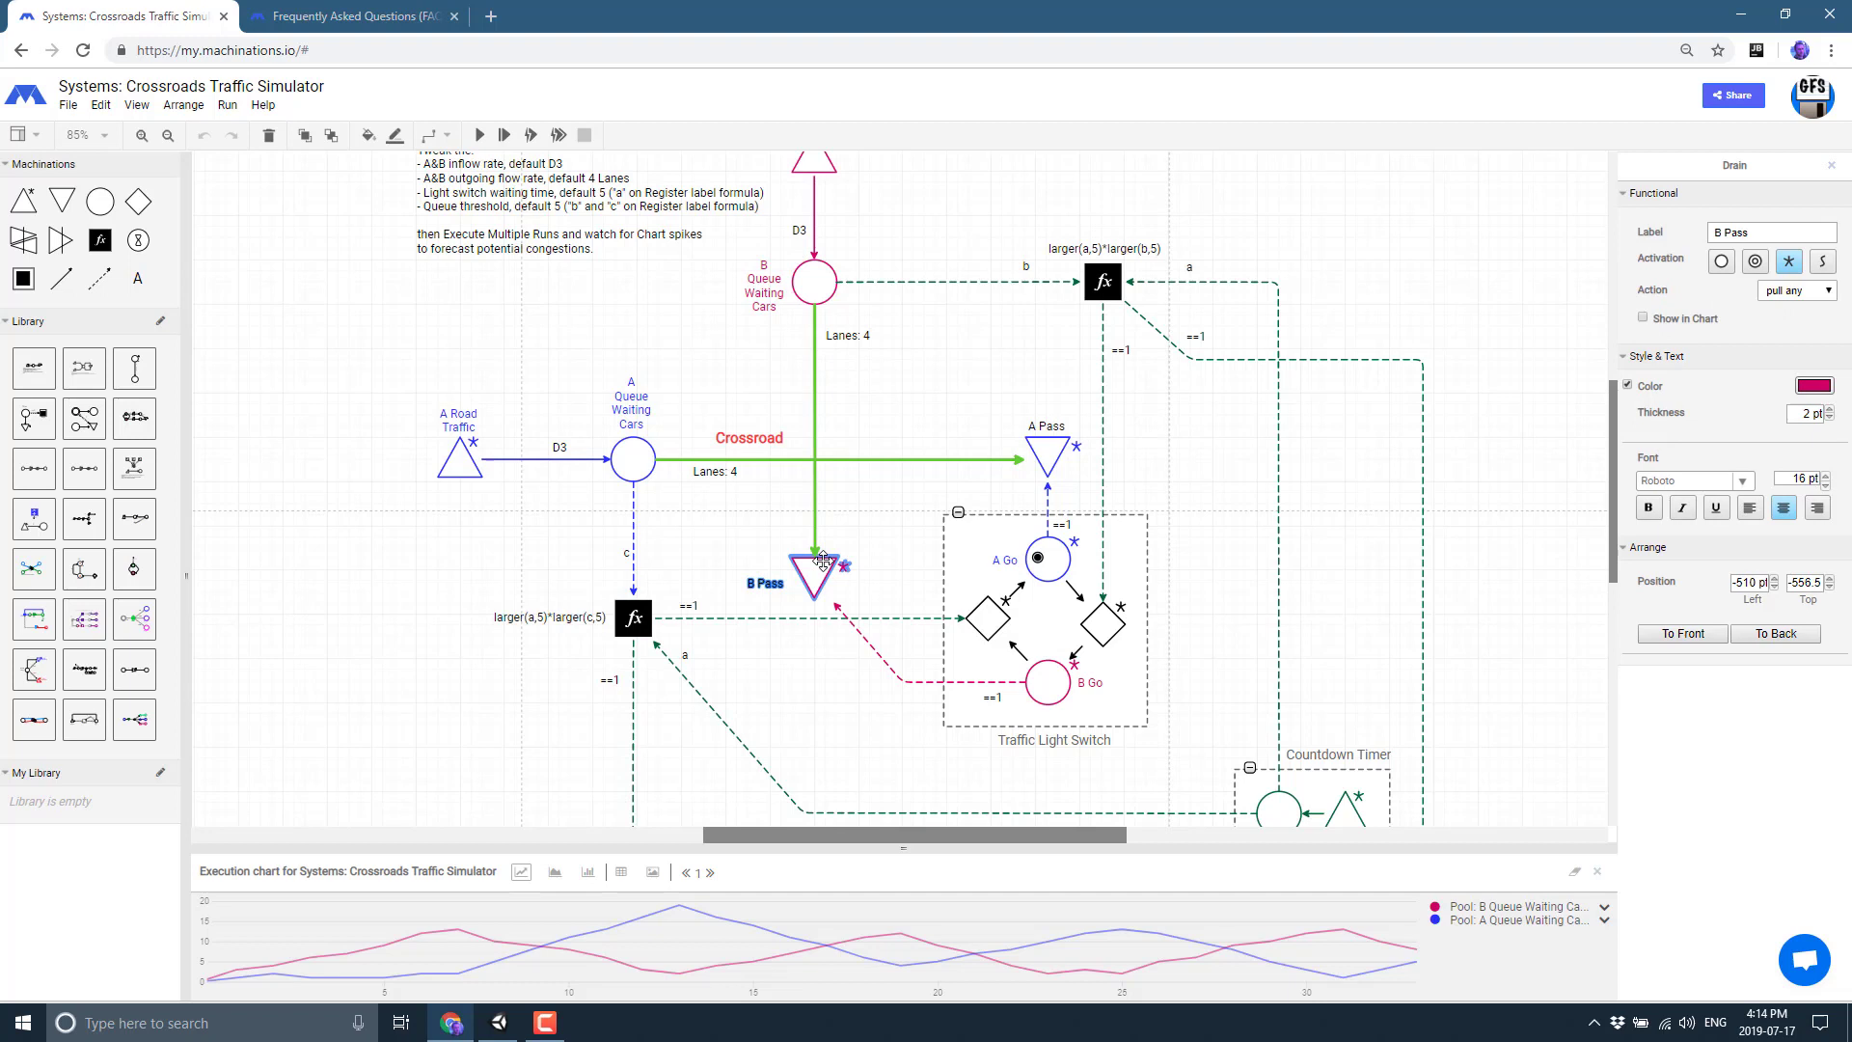
pyautogui.click(815, 275)
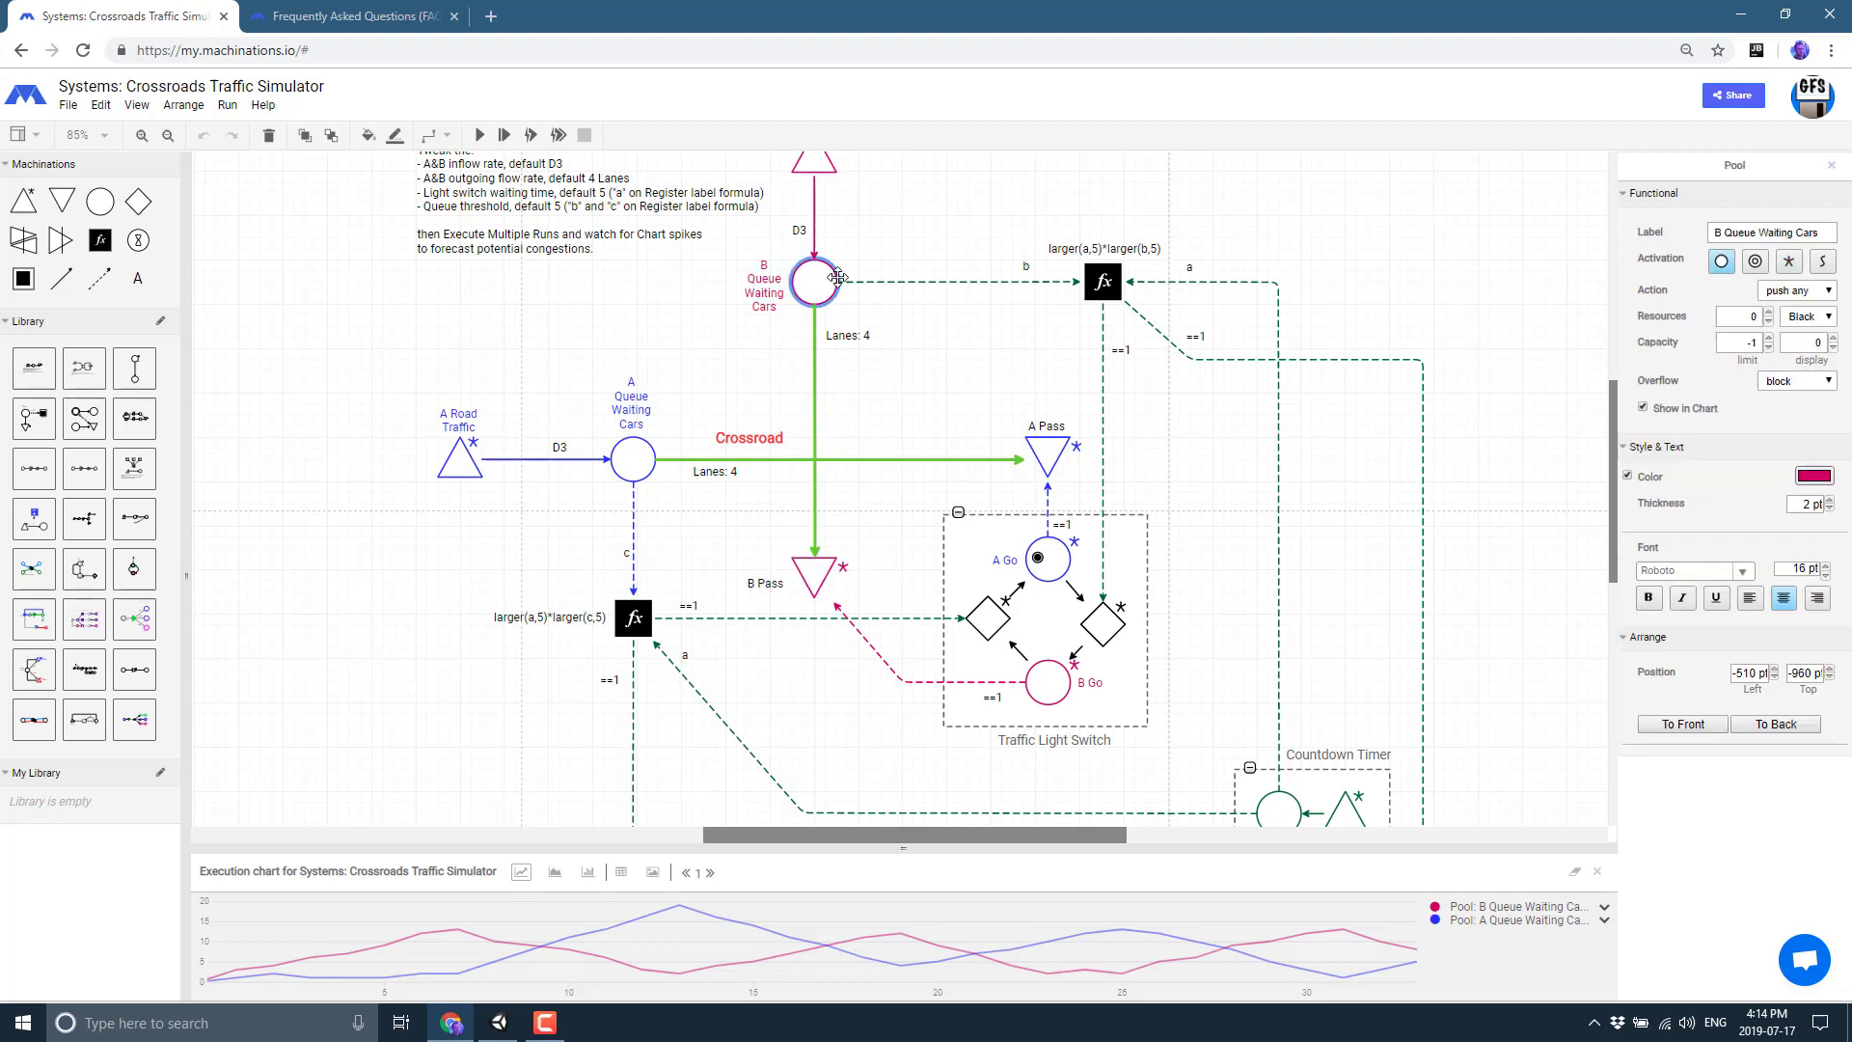
pyautogui.click(1114, 270)
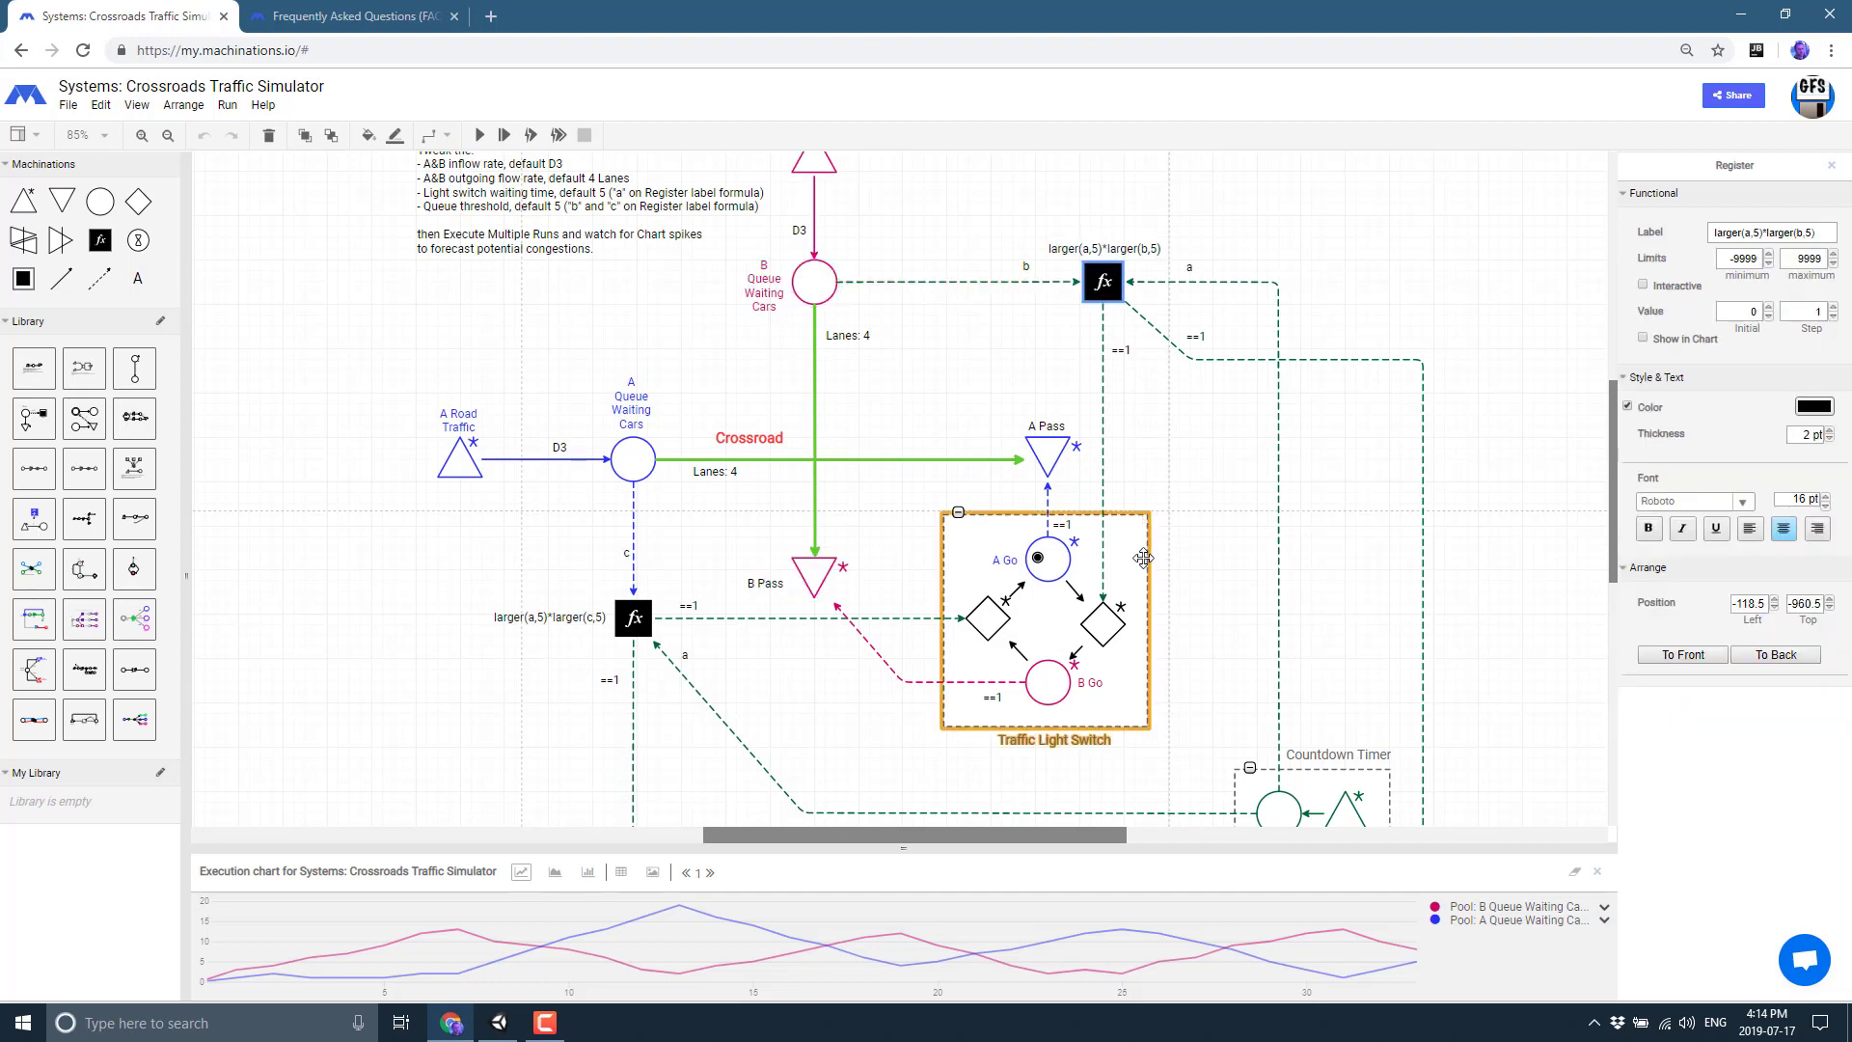
# Inspect the Traffic Light Switch group, its gates, the B Go connection and the Countdown Timer group.
pyautogui.click(1081, 580)
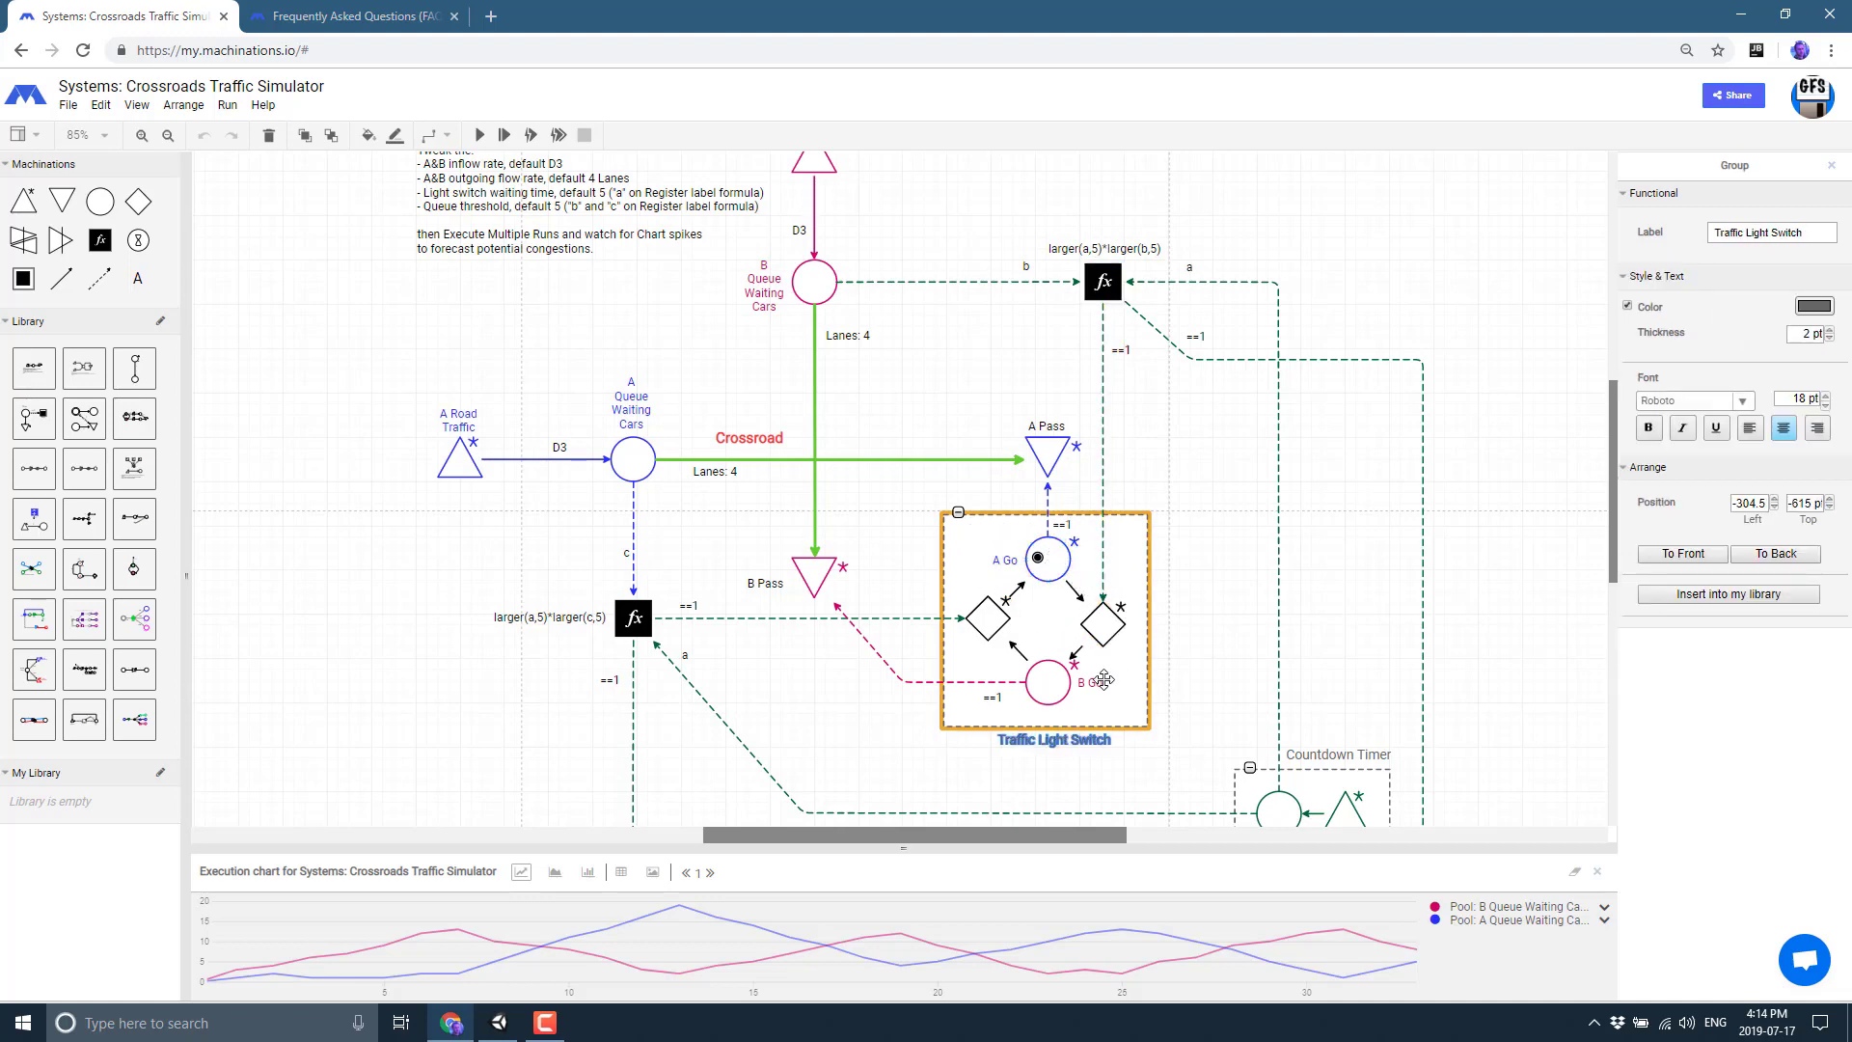
pyautogui.click(1102, 621)
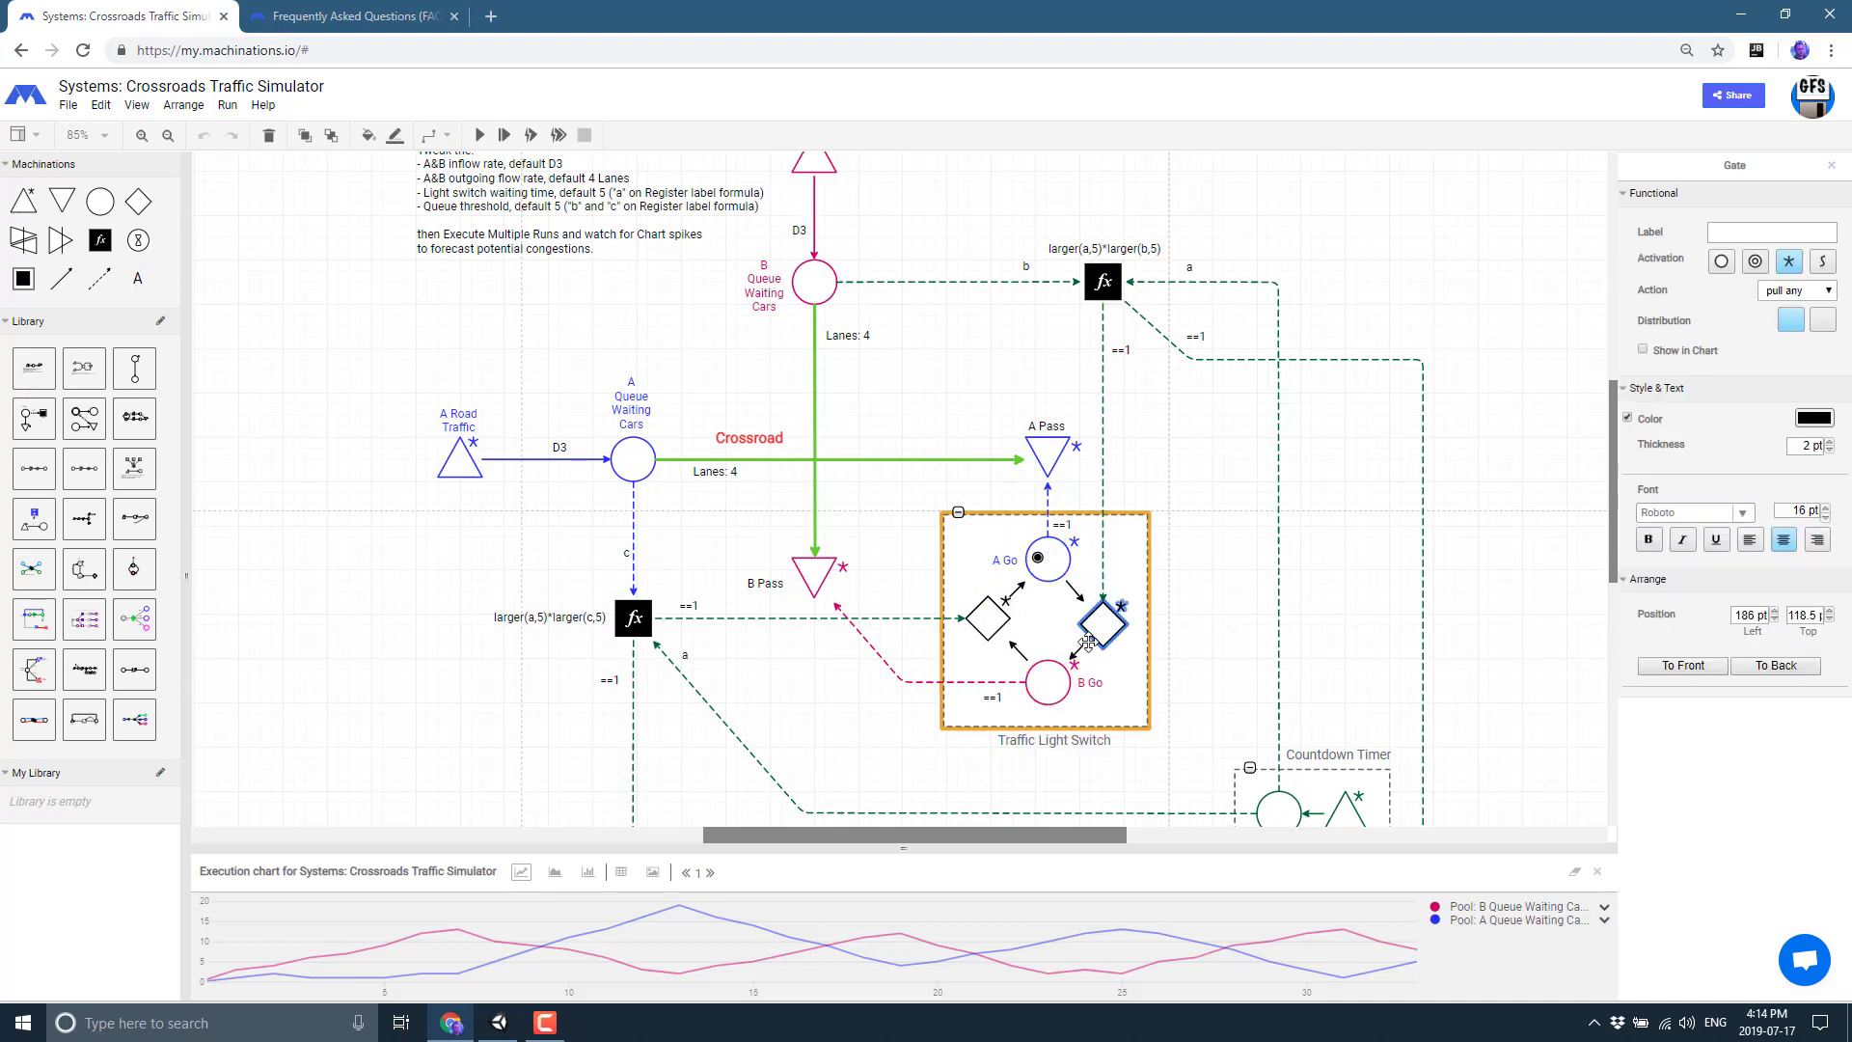
pyautogui.click(1072, 671)
pyautogui.click(1016, 646)
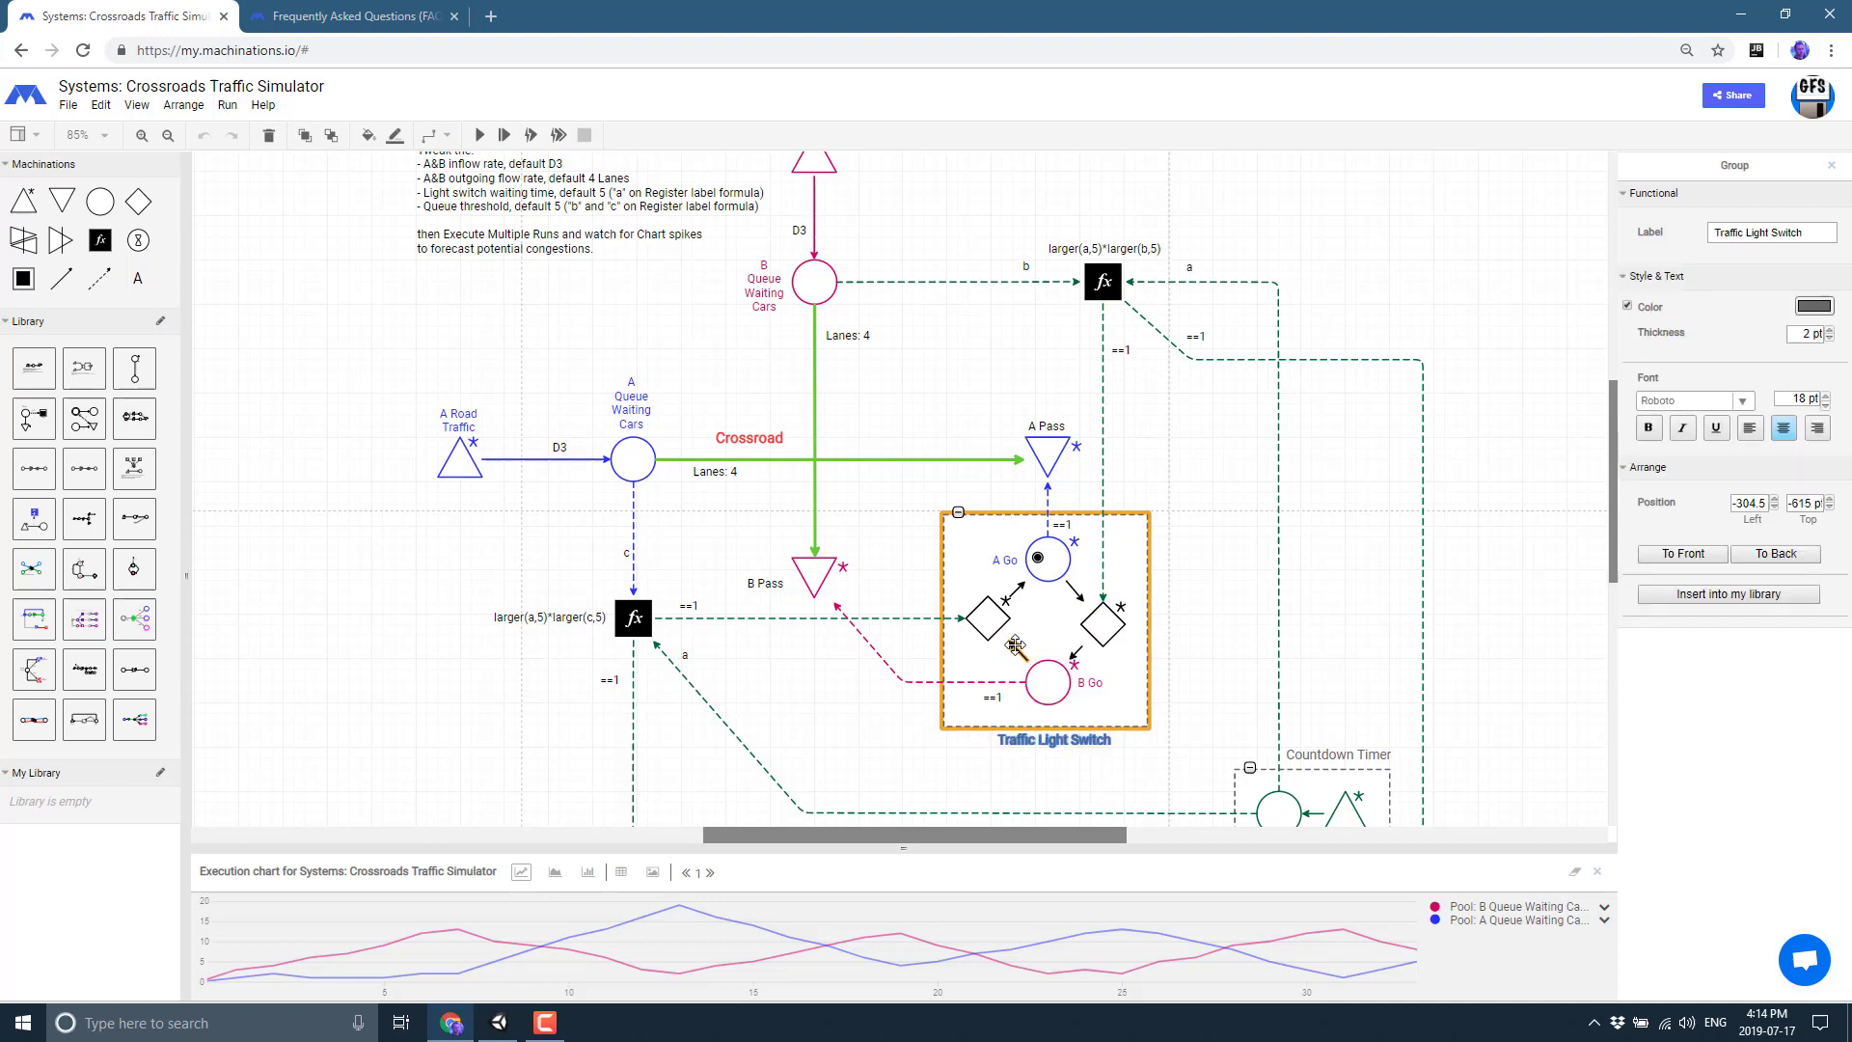
pyautogui.click(1015, 646)
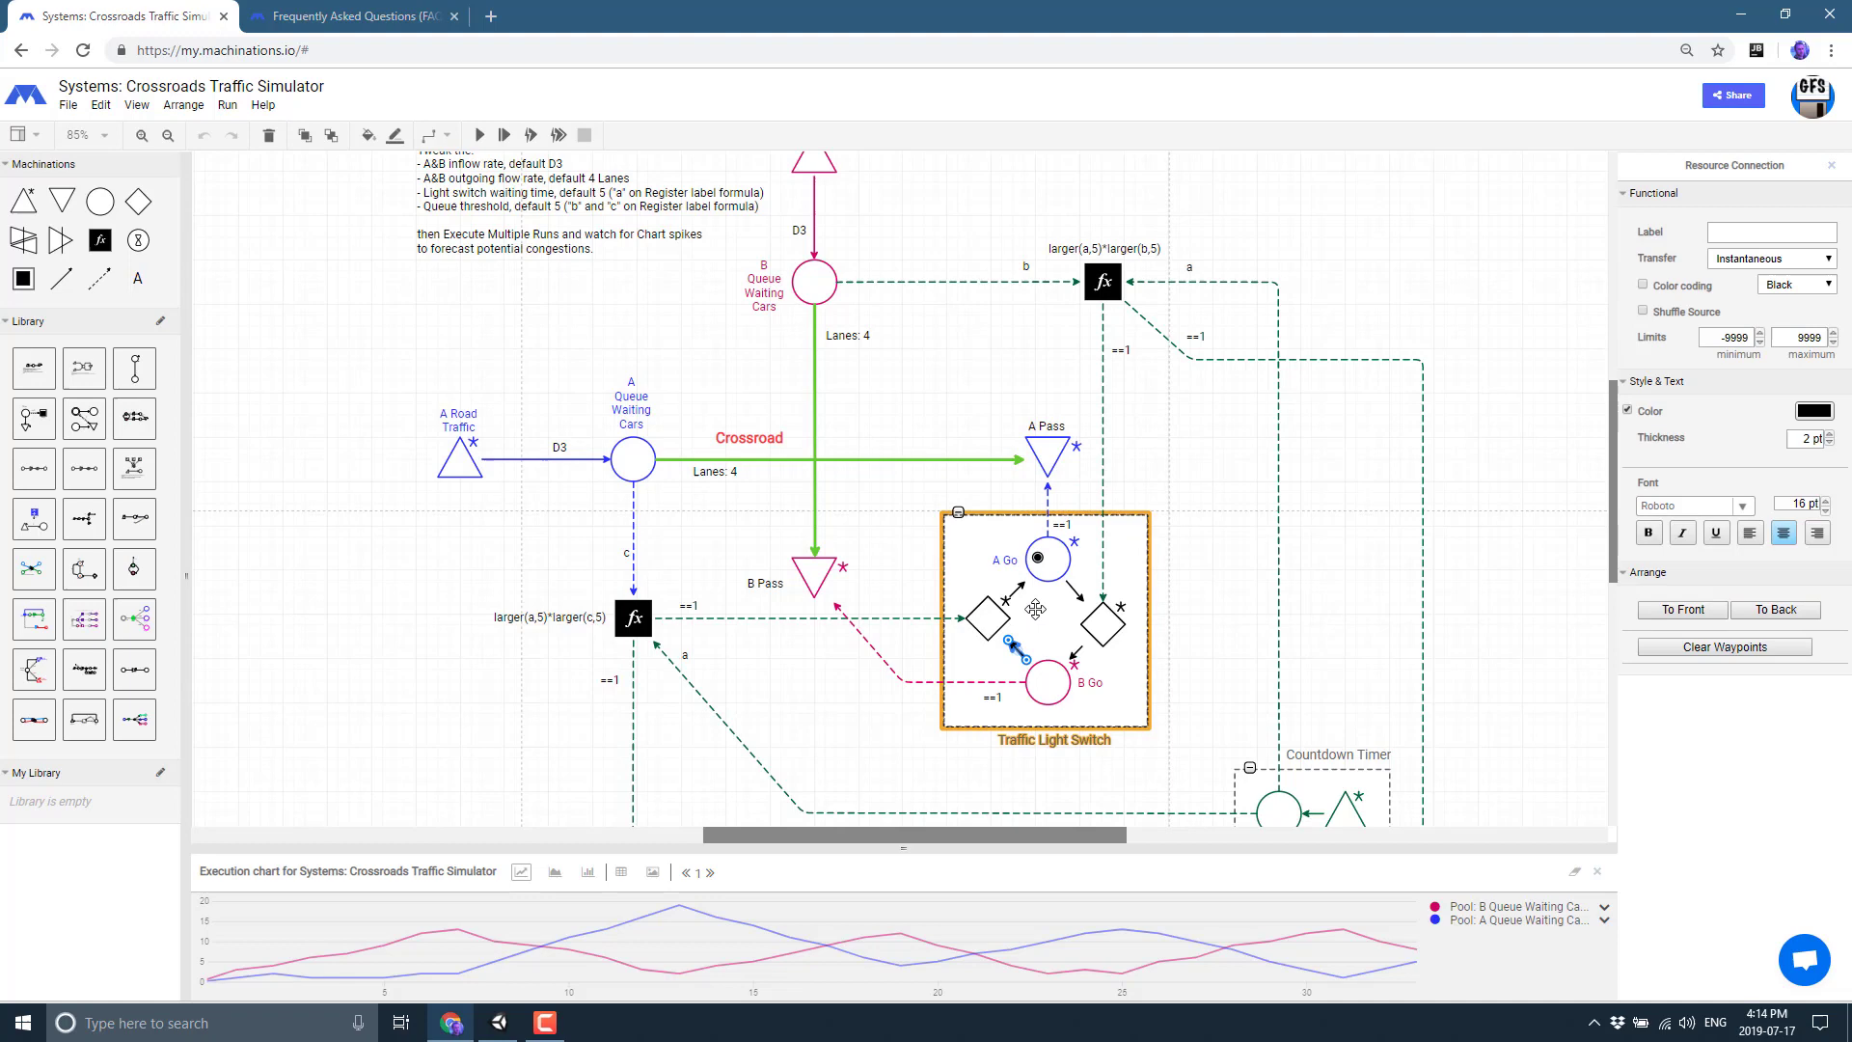
pyautogui.scroll(-2, 1073, 621)
pyautogui.click(1339, 561)
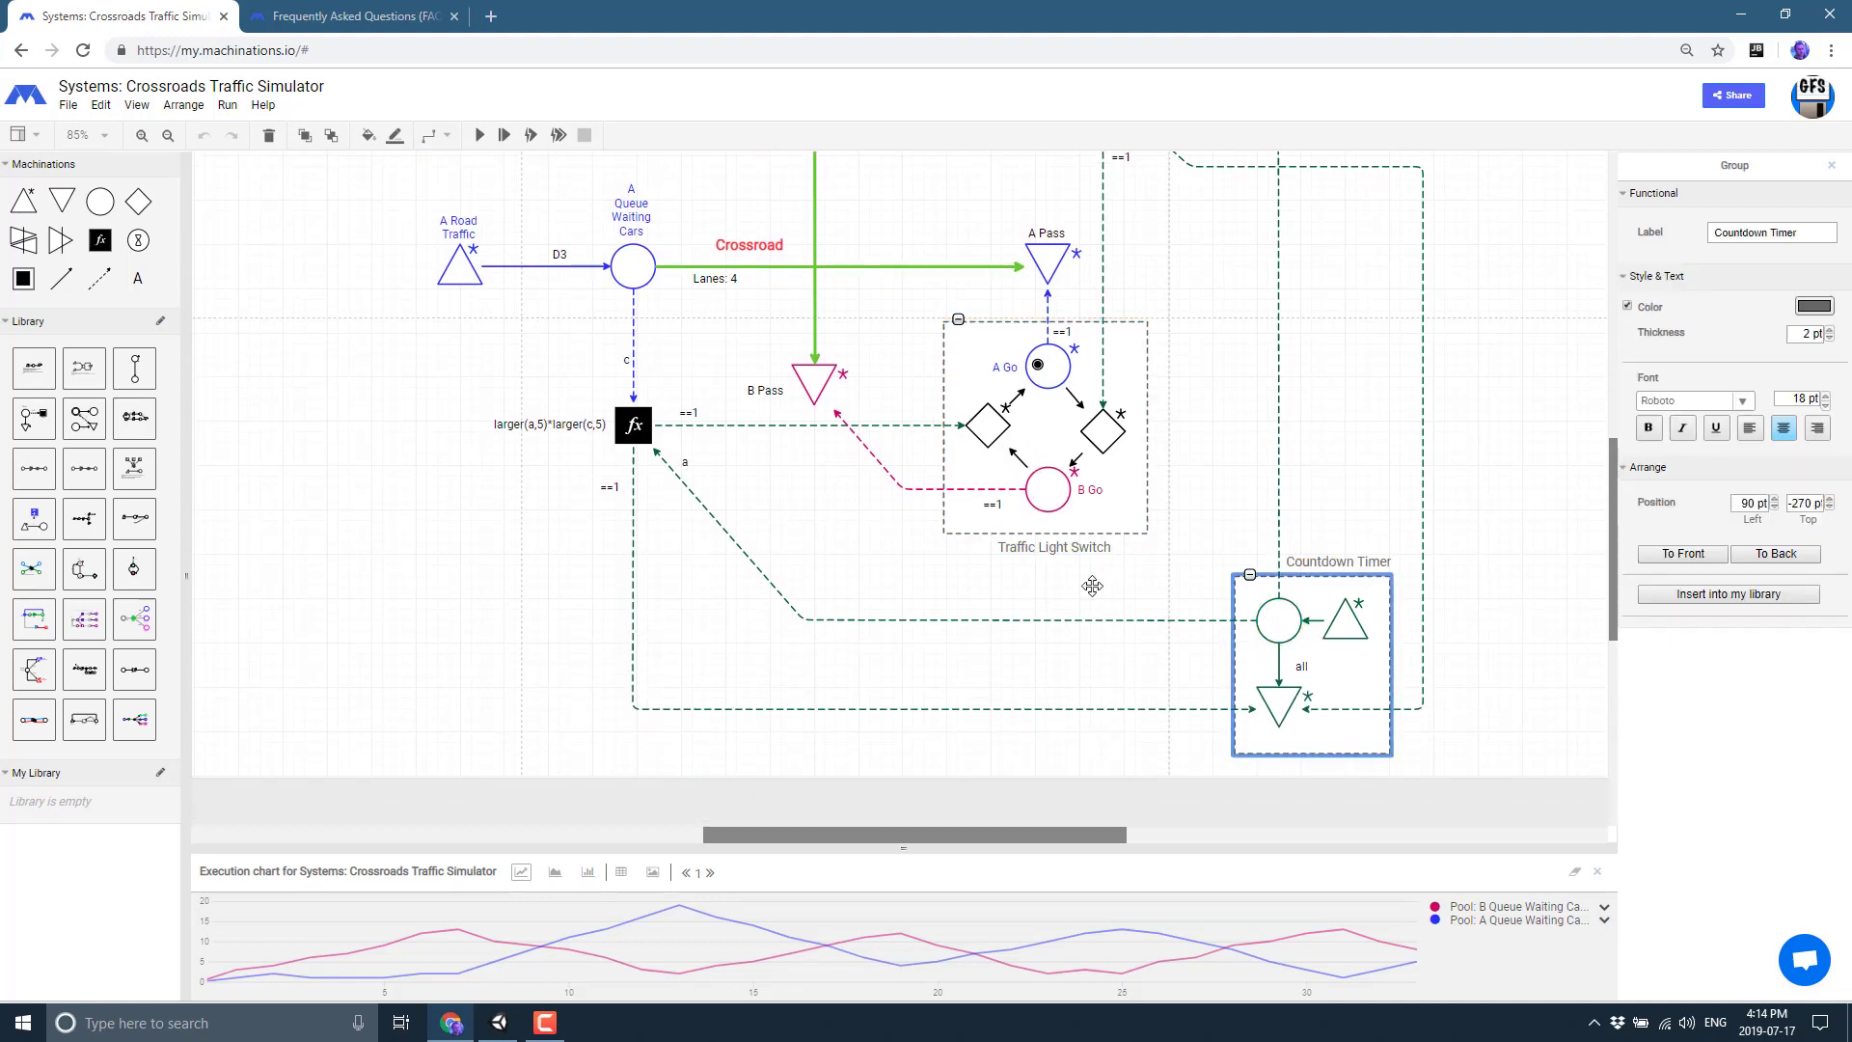
# Place the 60-sec-counter library item, a 60-resource pool feeding an empty pool, left of larger(a,5).
pyautogui.moveTo(121, 597)
pyautogui.moveTo(32, 362)
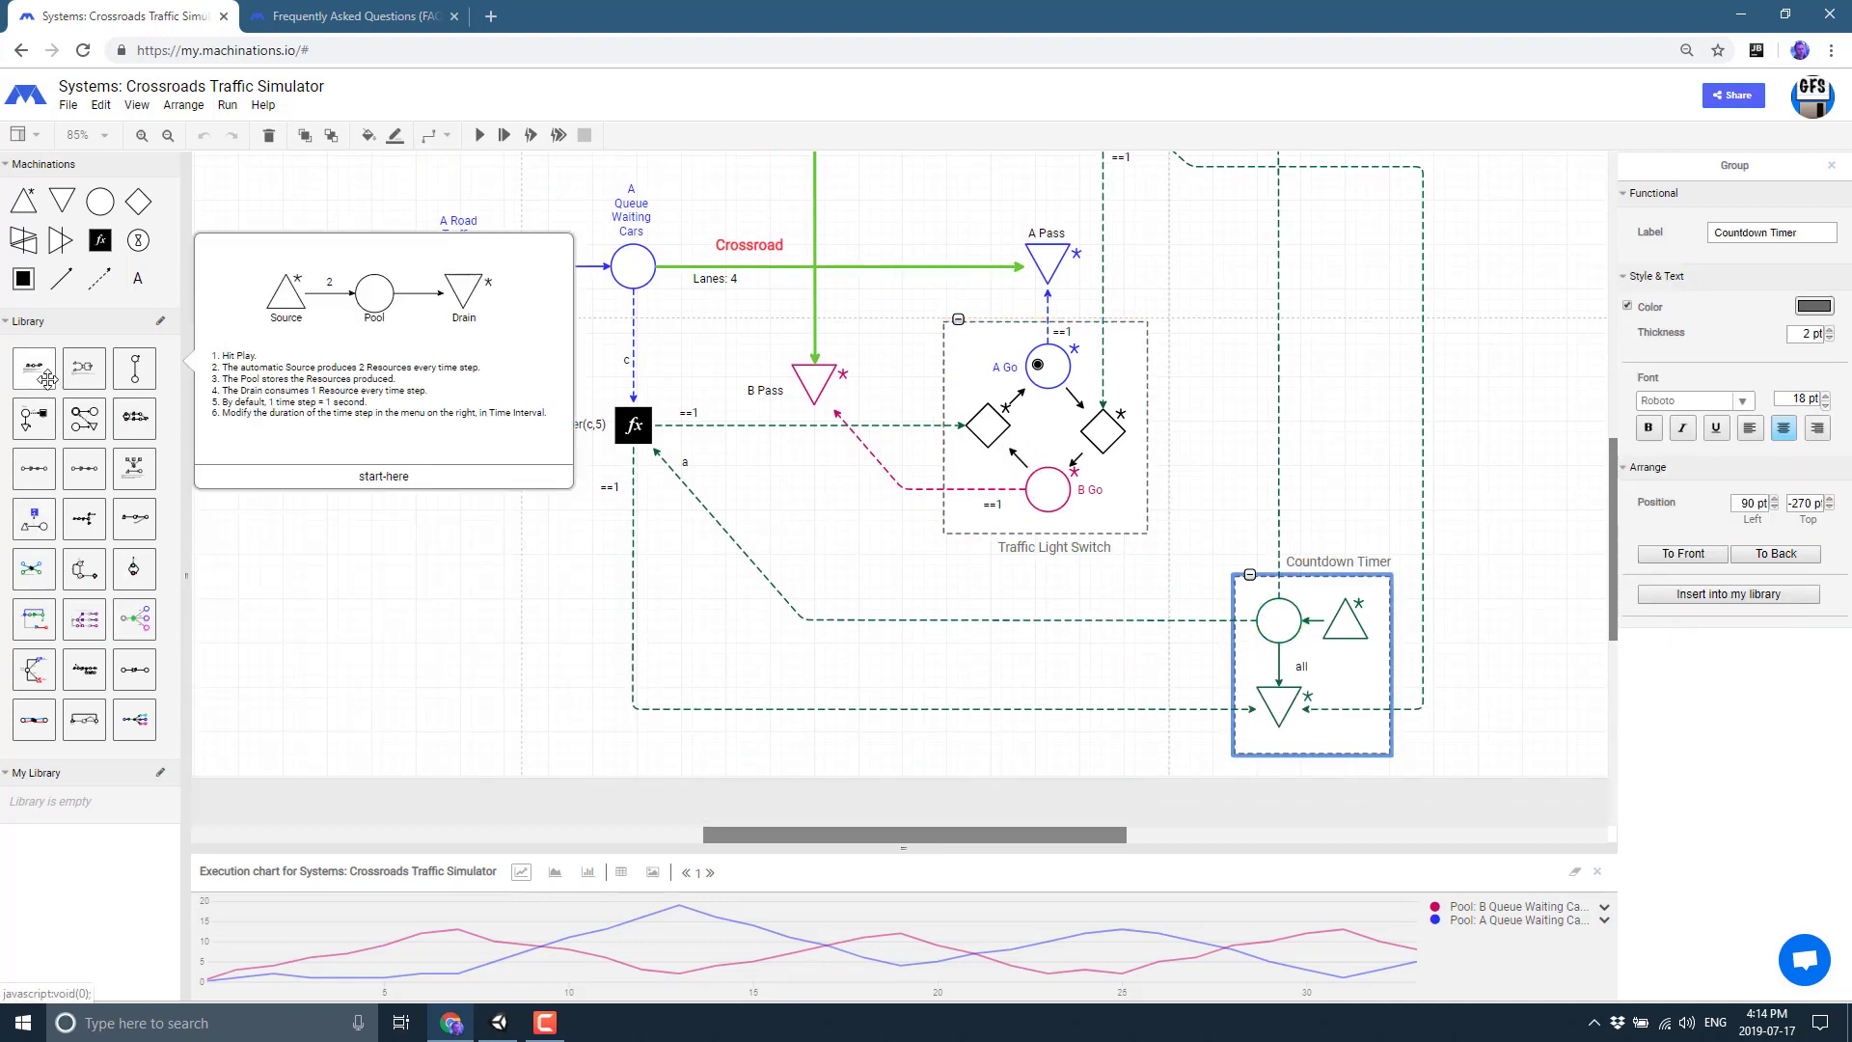
pyautogui.moveTo(130, 410)
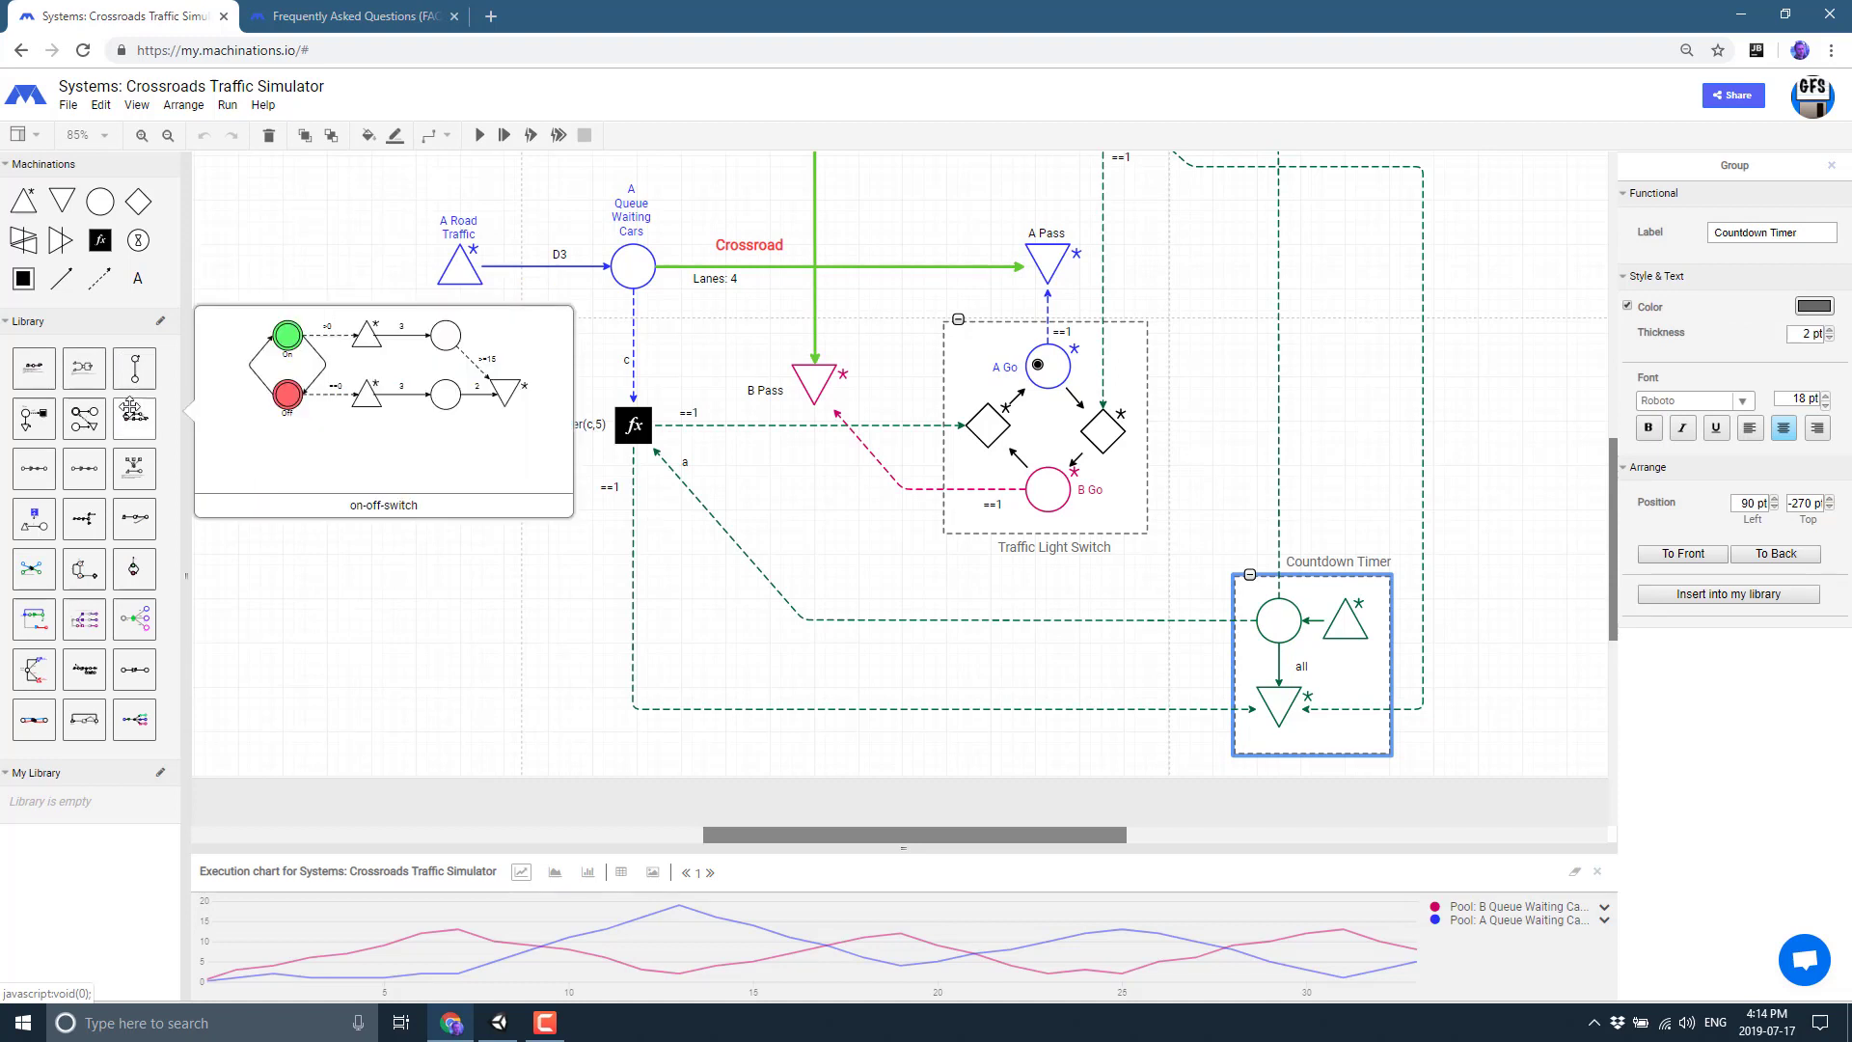
pyautogui.moveTo(133, 367)
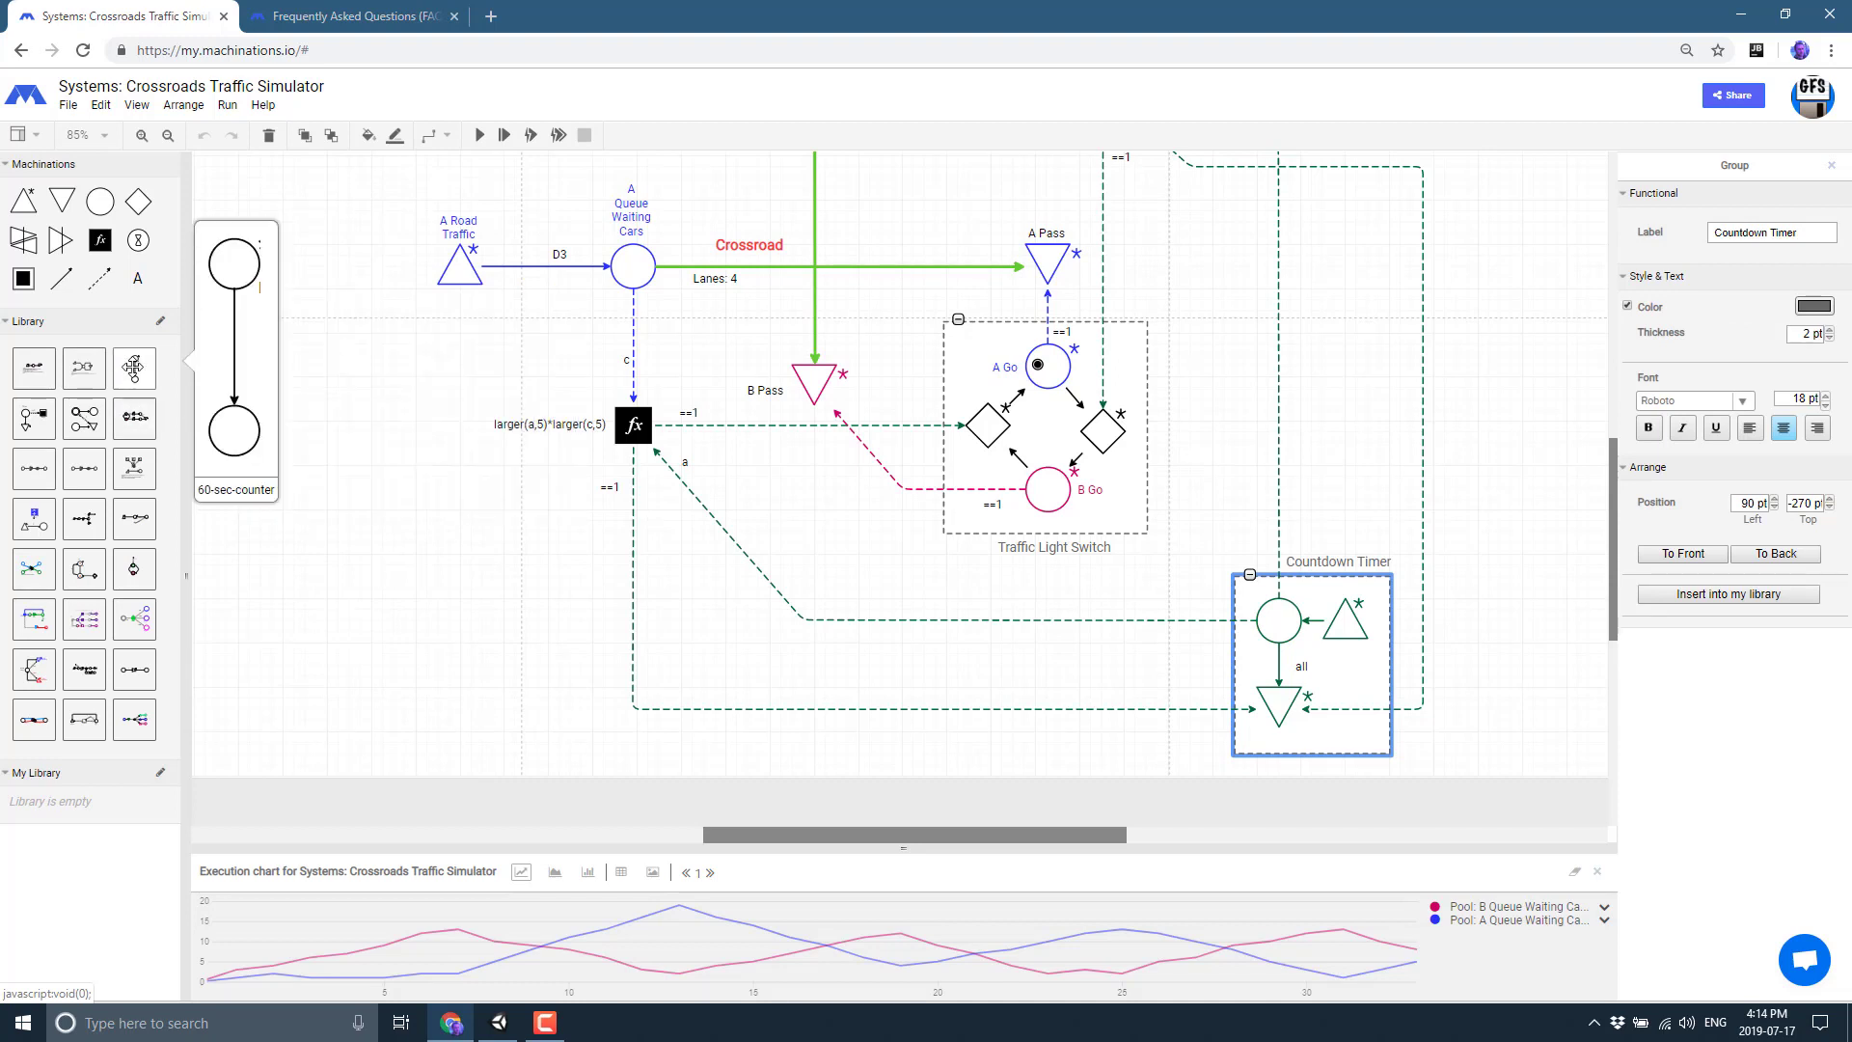
pyautogui.moveTo(133, 366); pyautogui.dragTo(395, 498)
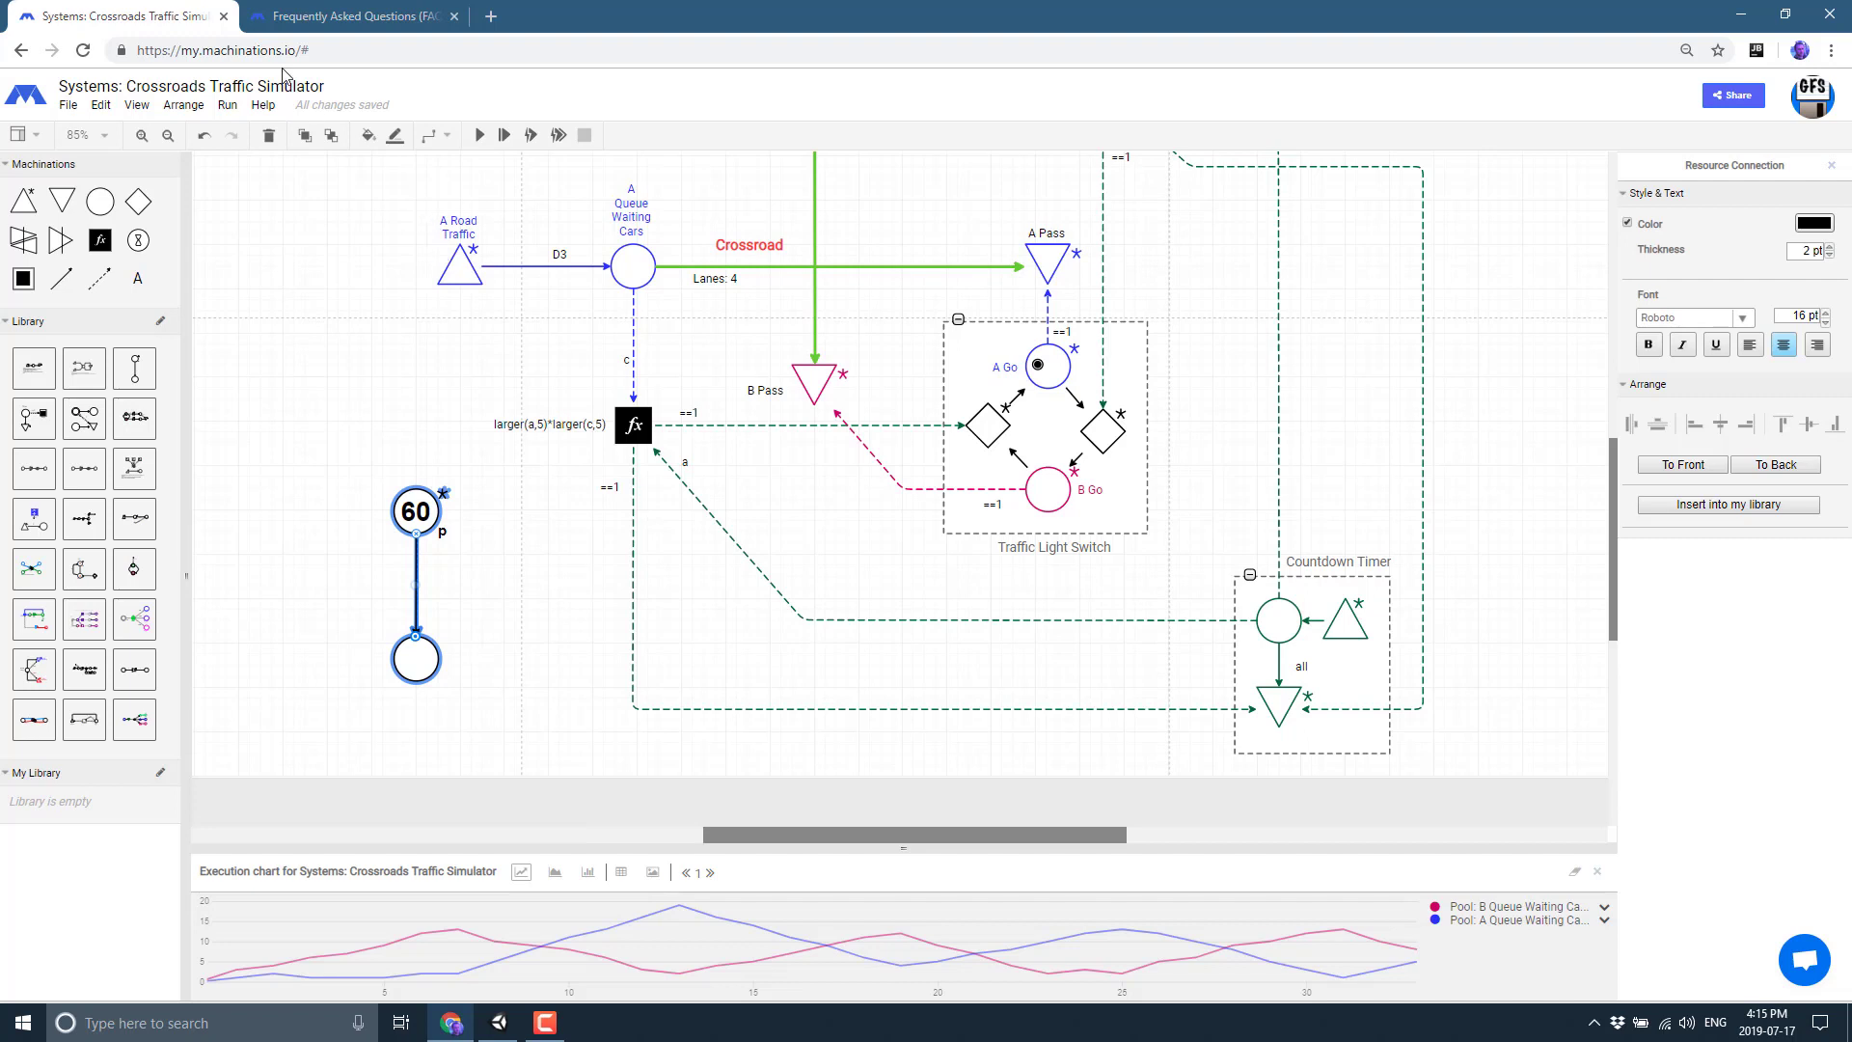
# Open the 'What is Machinations?' documentation from the Help menu, then go back to the Crossroads tab.
pyautogui.click(256, 110)
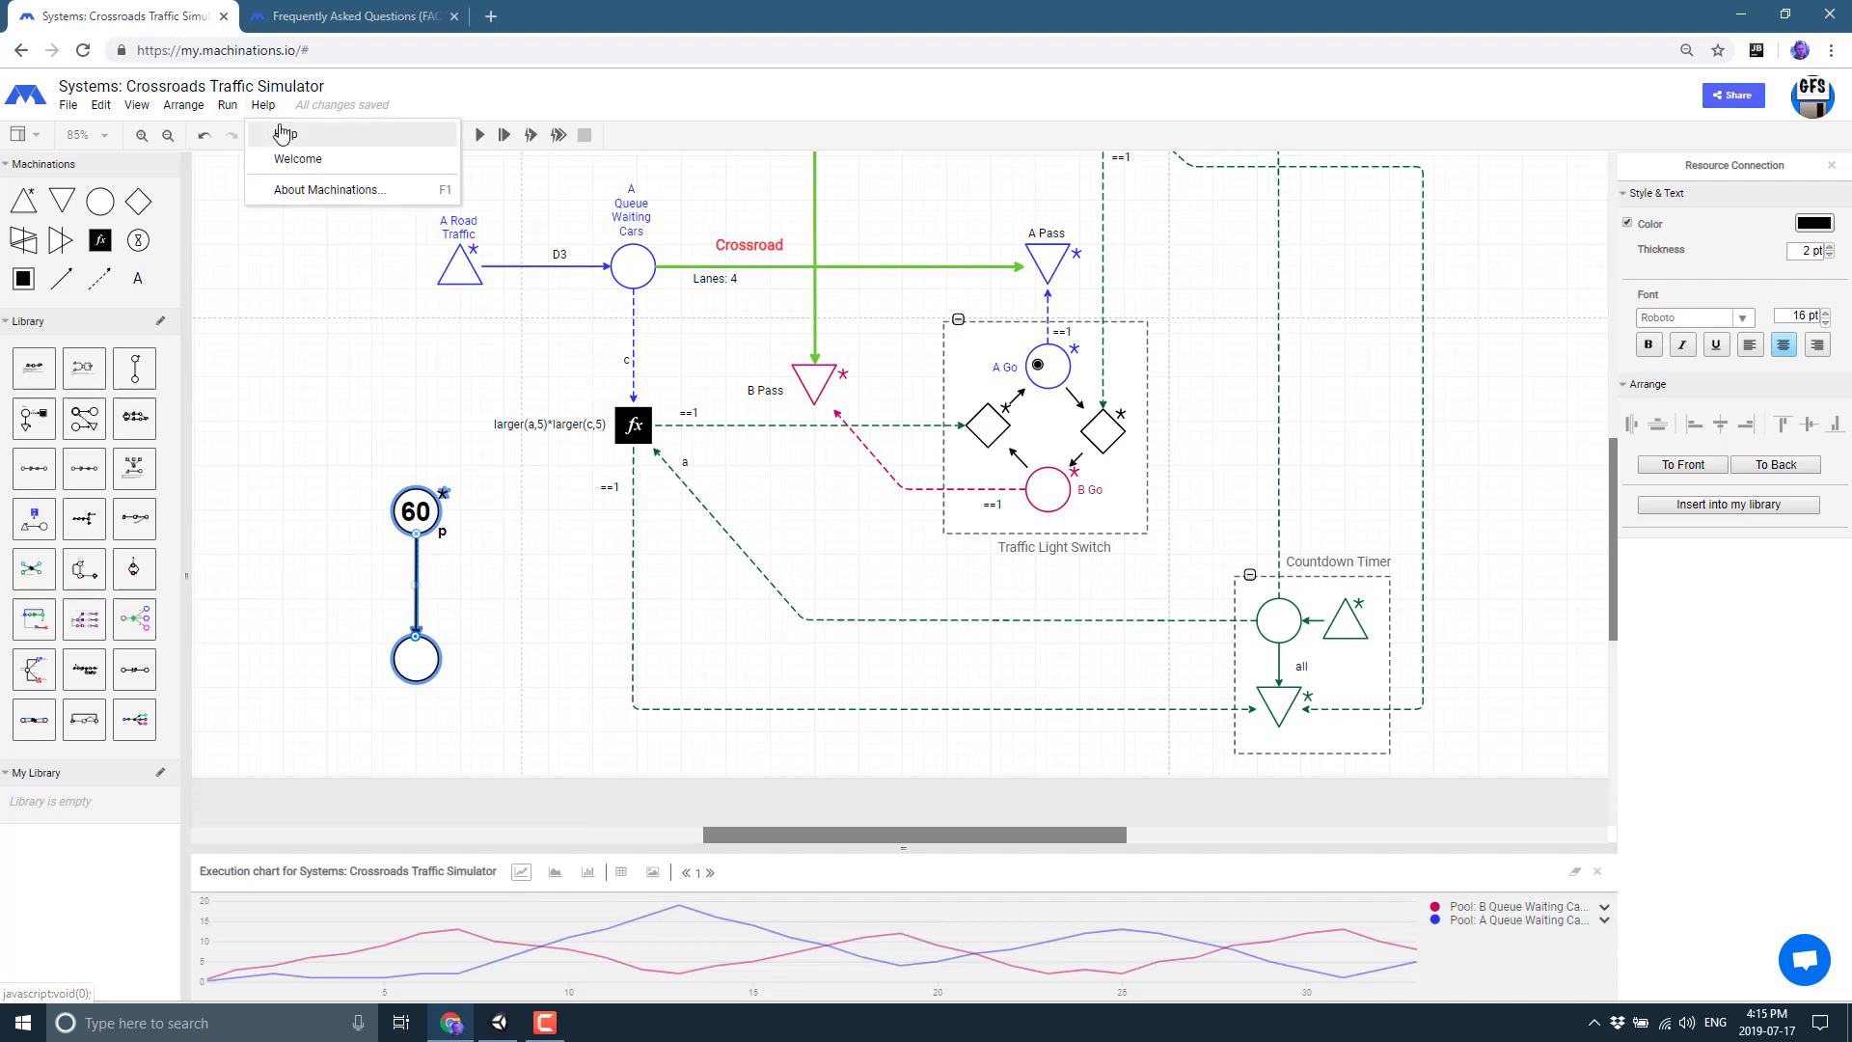
pyautogui.click(282, 133)
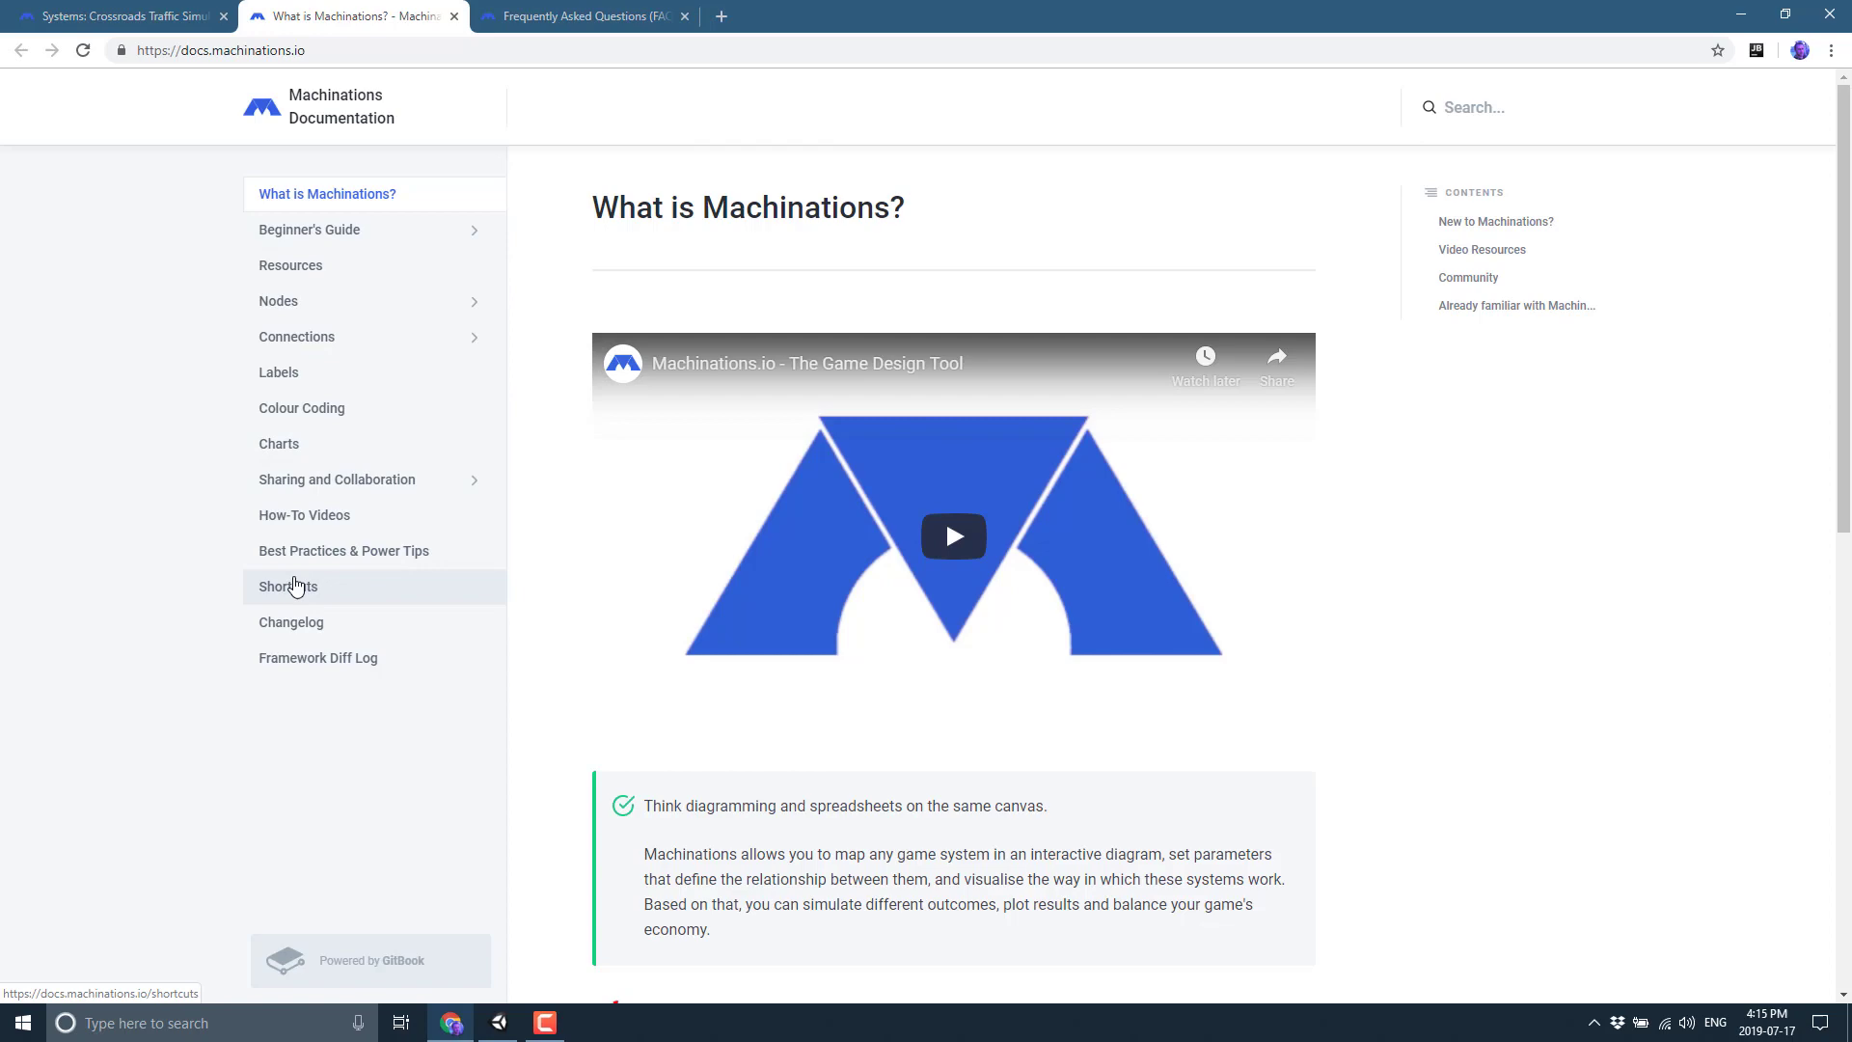
pyautogui.click(149, 16)
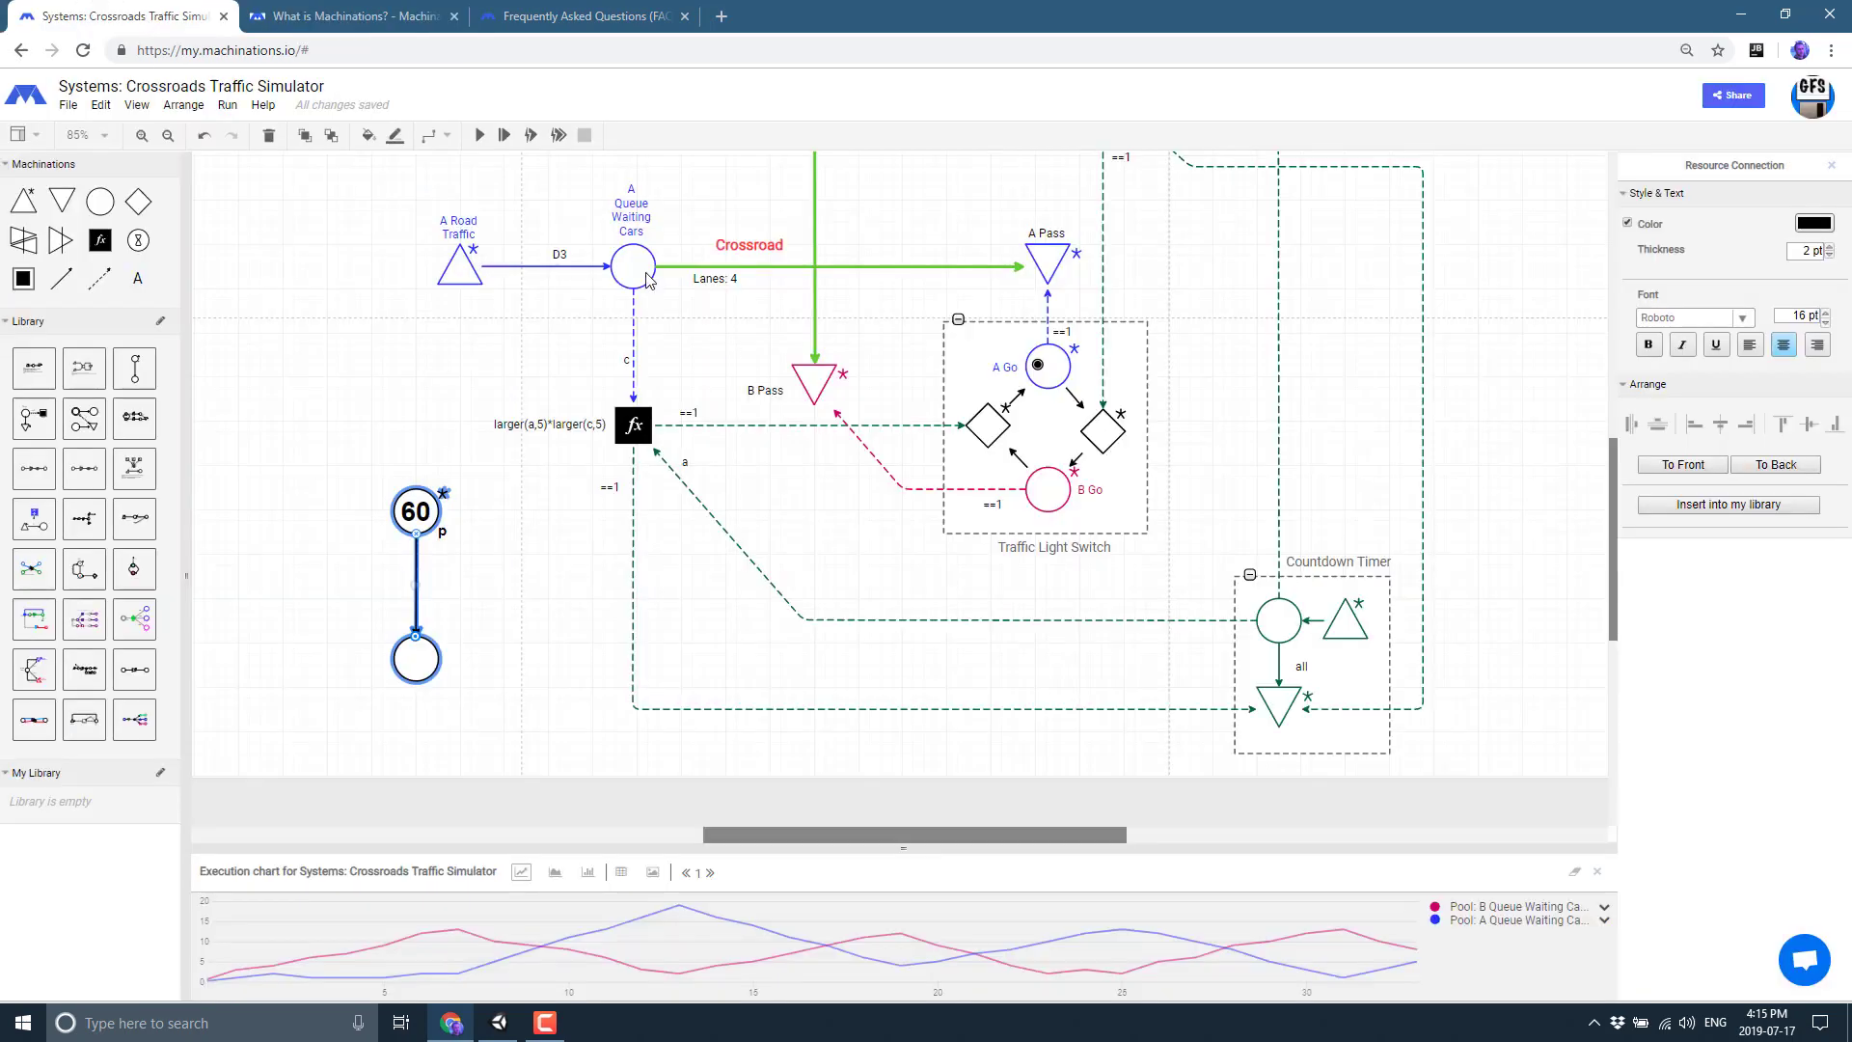
# Via File > Open... and Create from Template, open Patterns: Free2Play Monetisation.
pyautogui.click(67, 104)
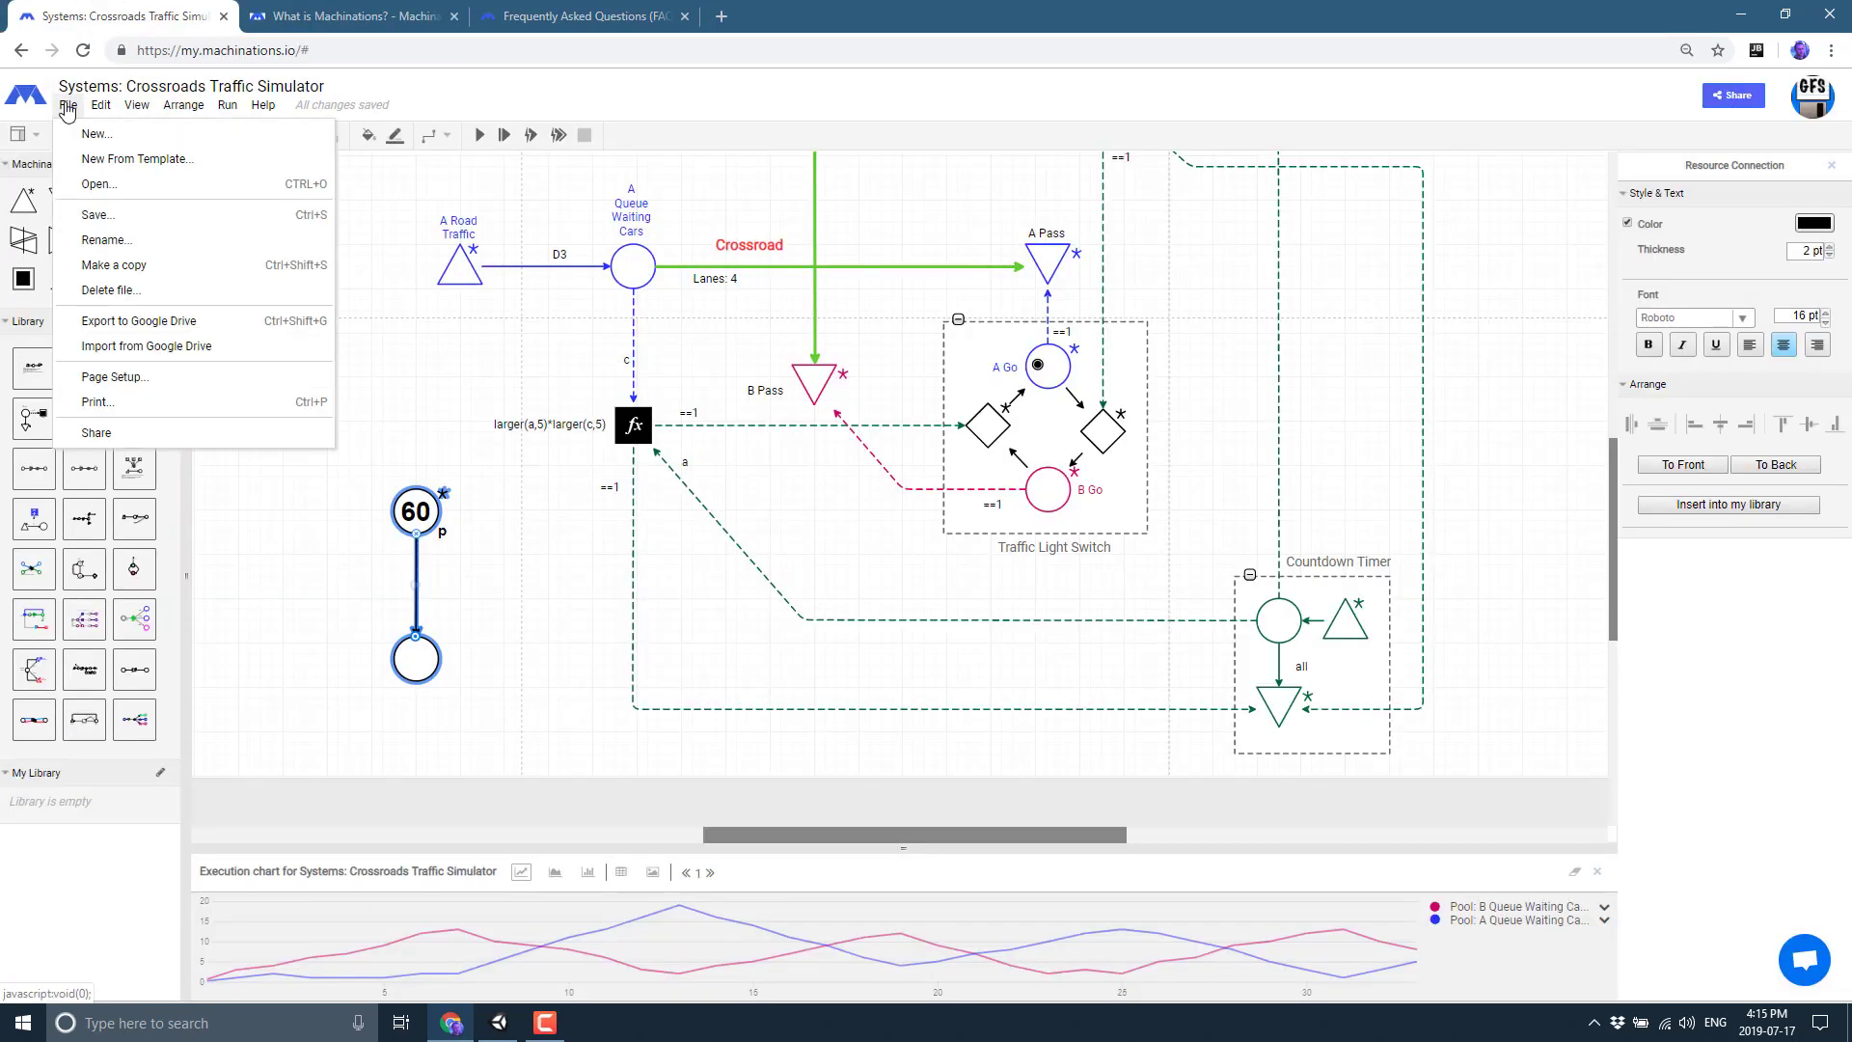
pyautogui.moveTo(100, 104)
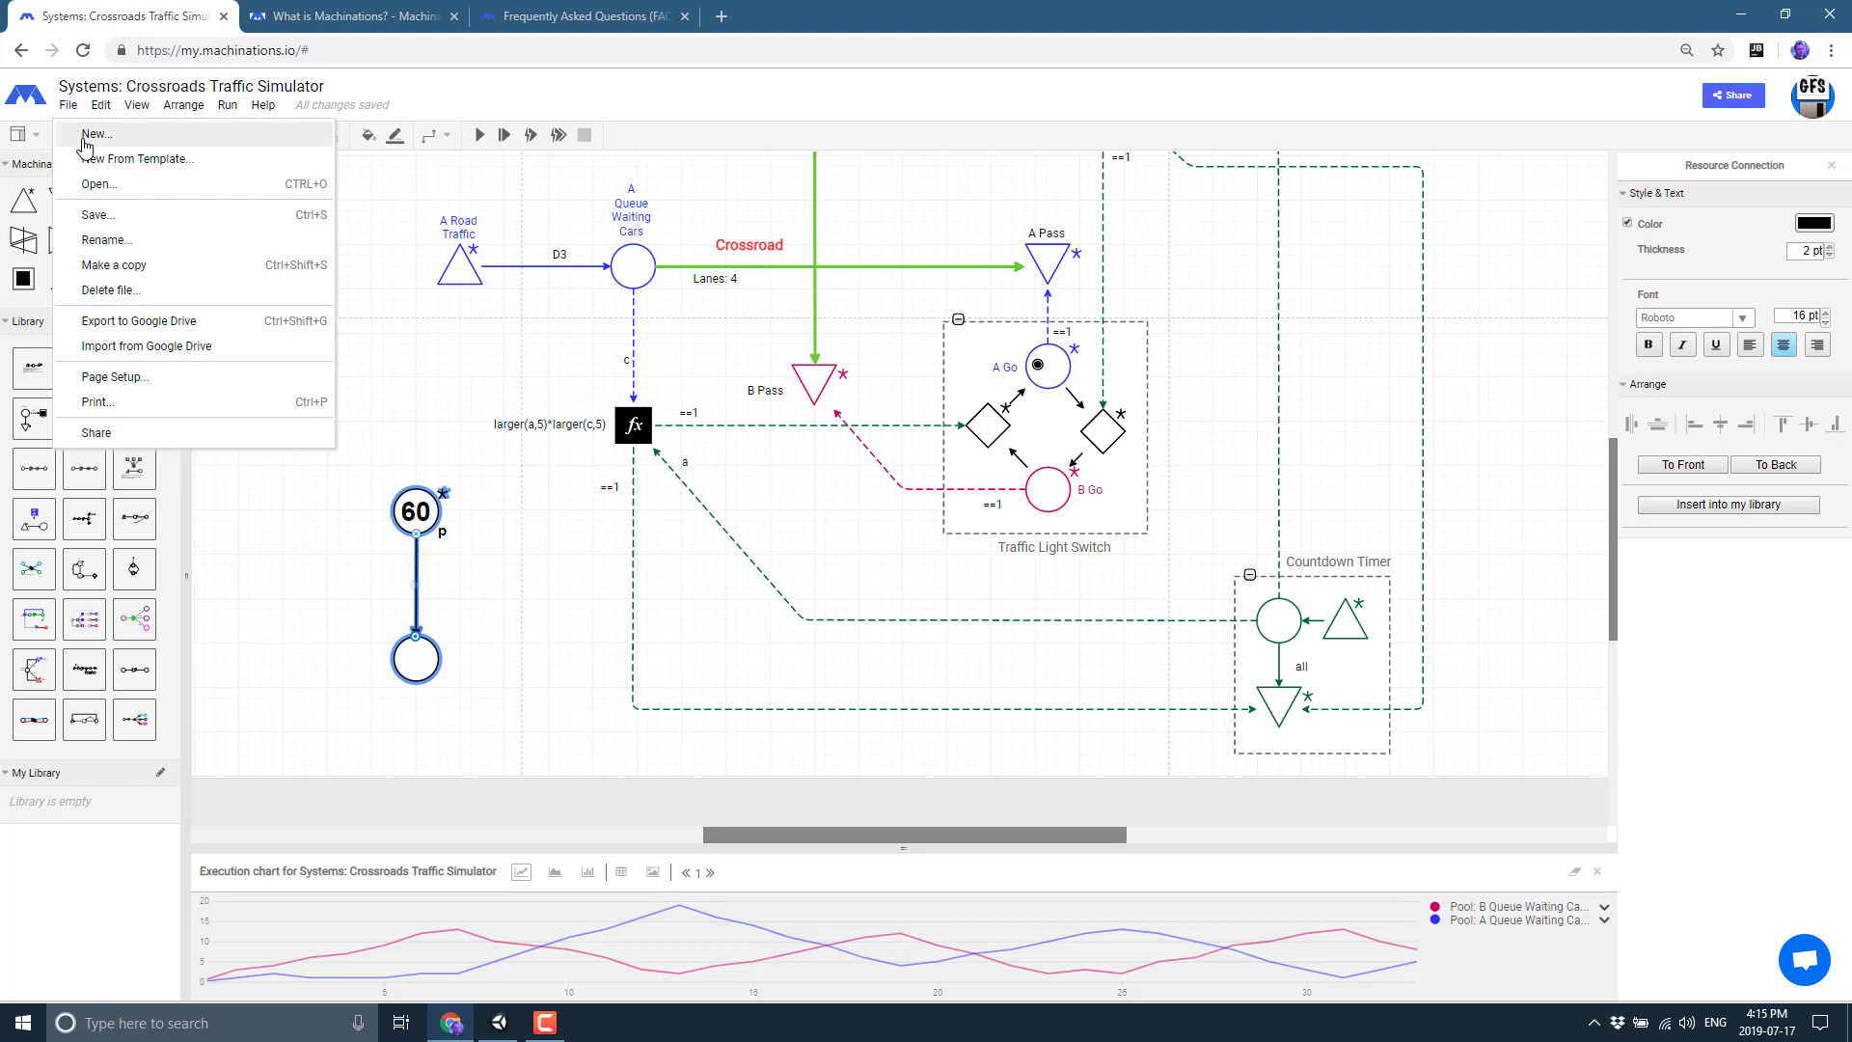
pyautogui.click(96, 171)
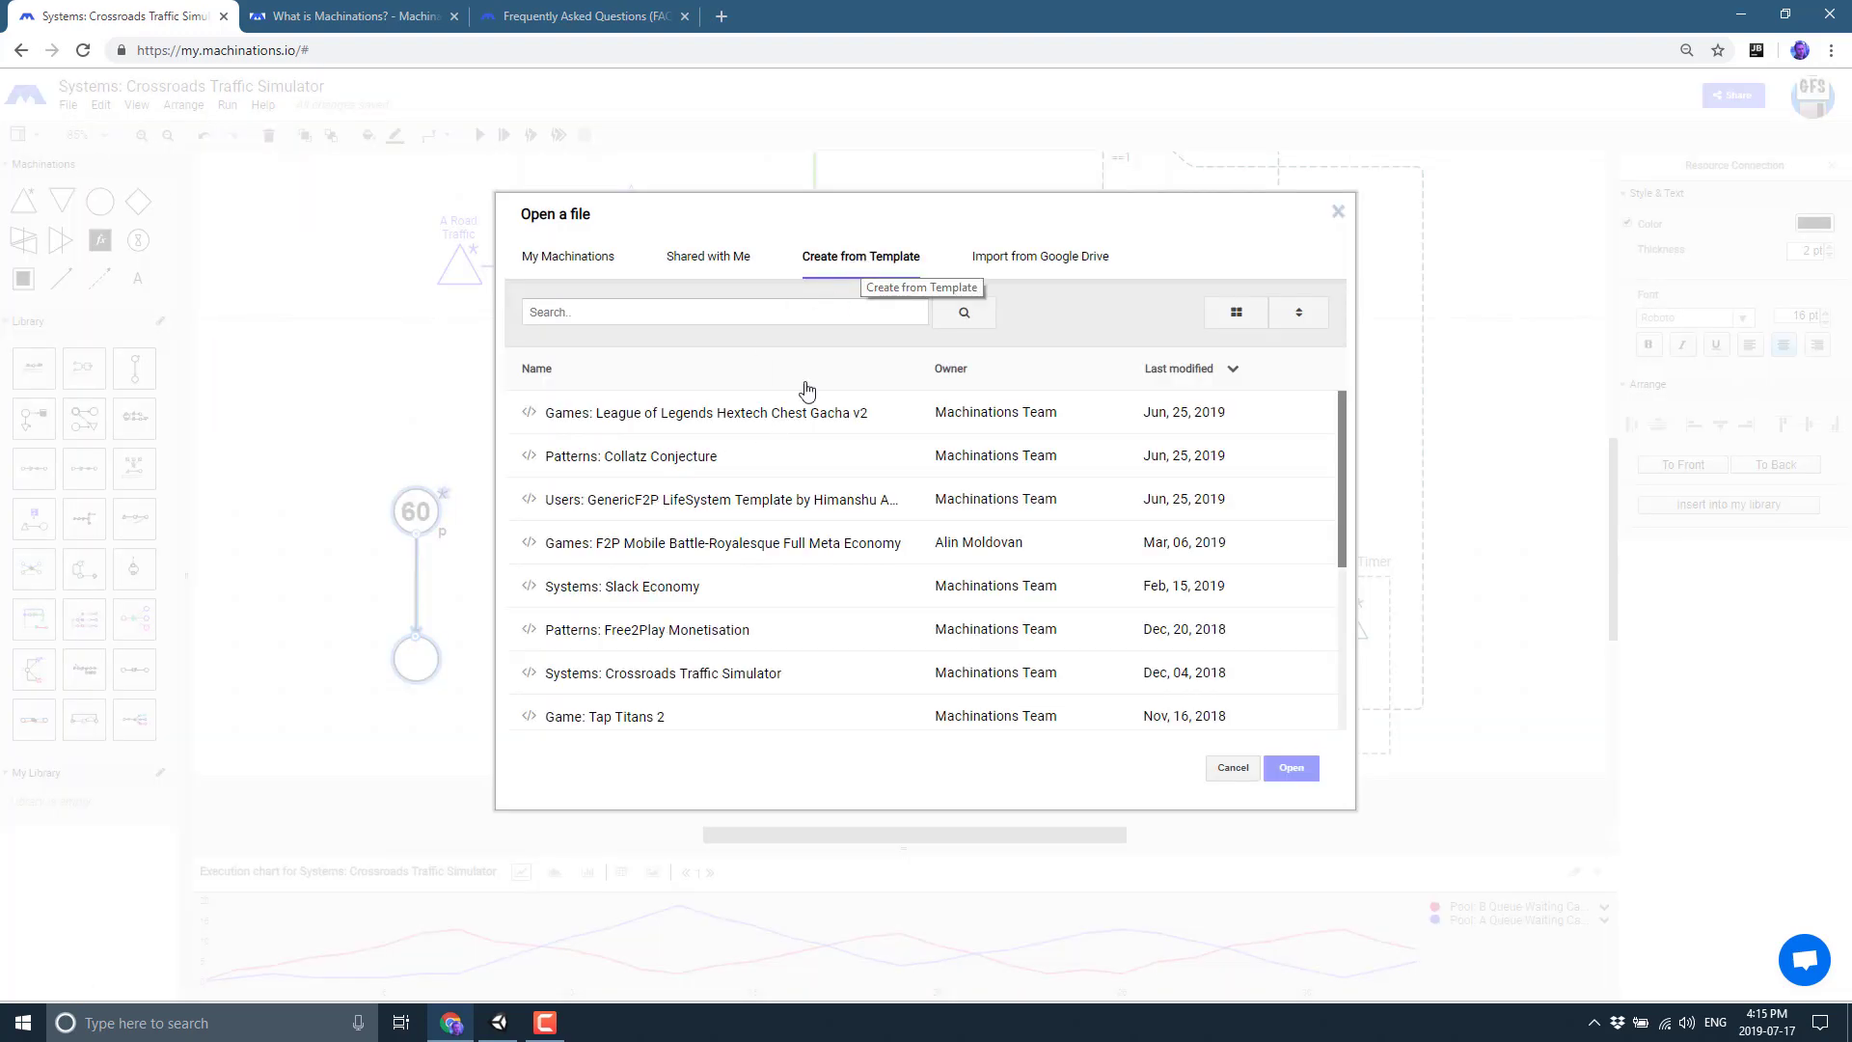
pyautogui.scroll(-2, 827, 556)
pyautogui.scroll(-1, 826, 558)
pyautogui.scroll(3, 829, 549)
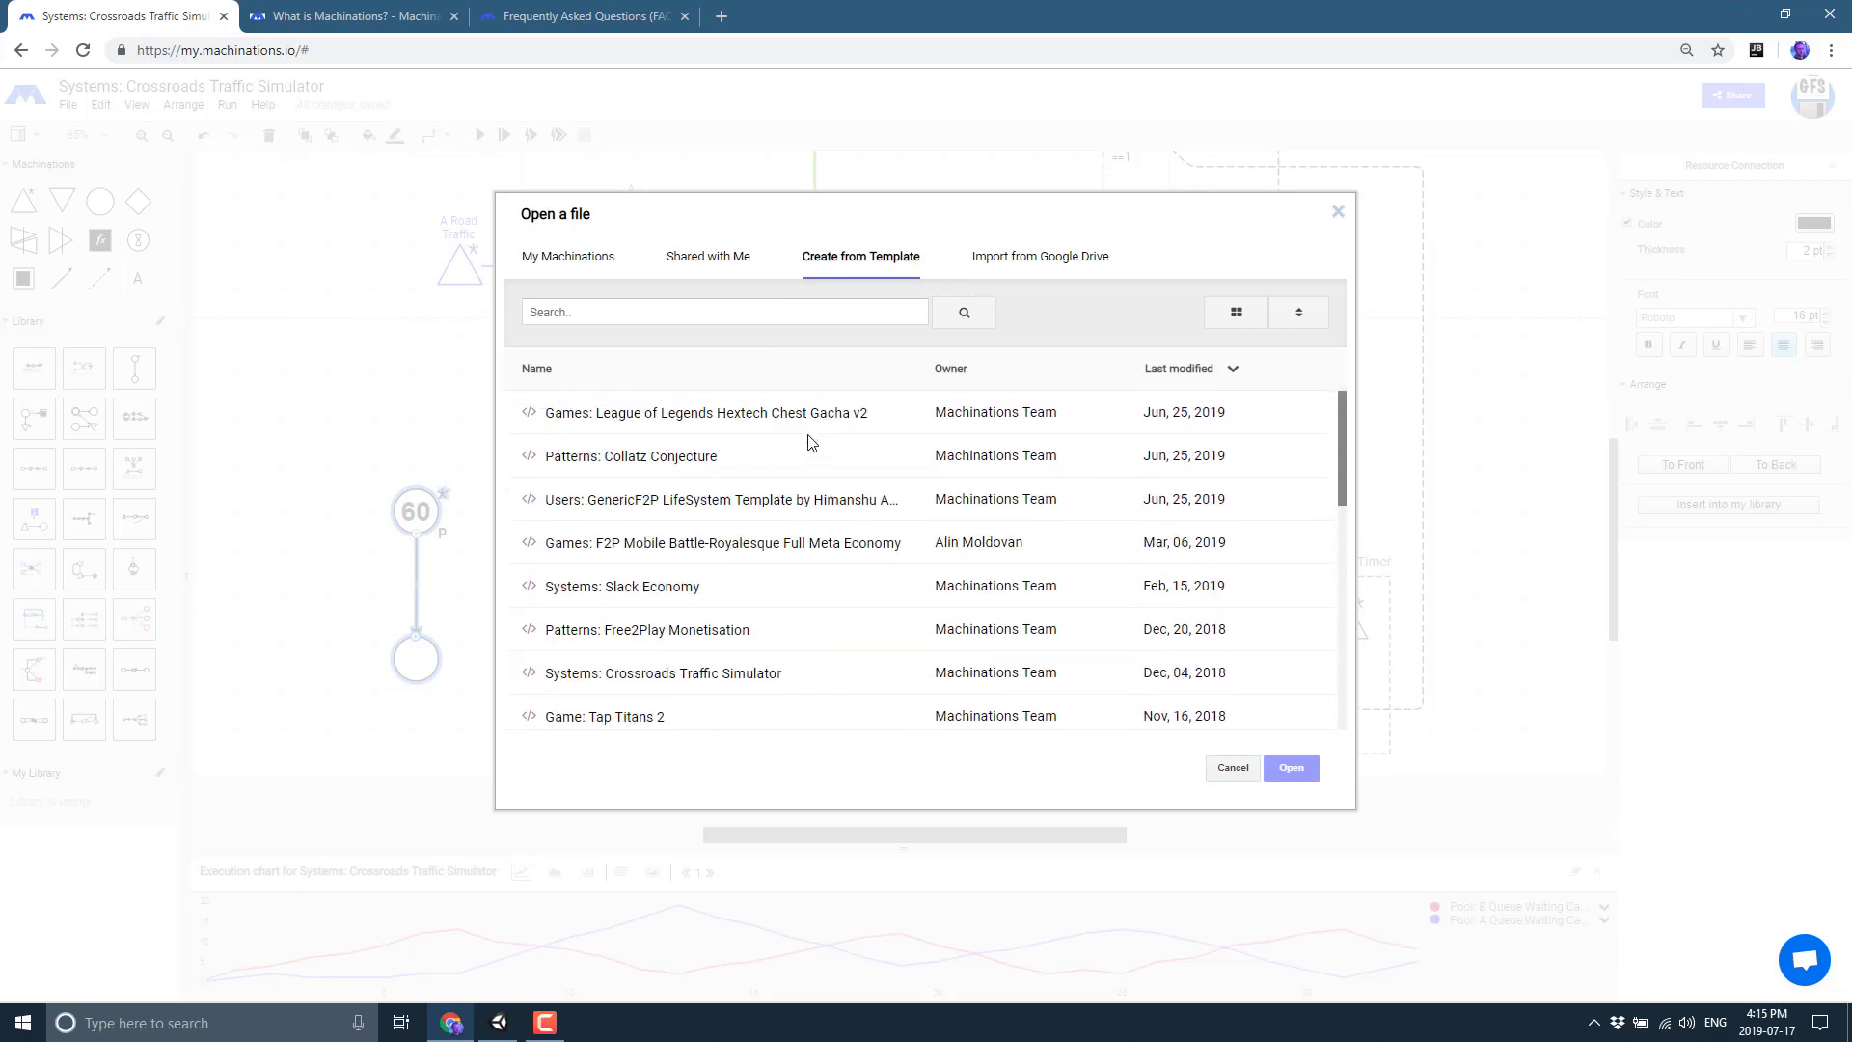
pyautogui.scroll(-1, 822, 463)
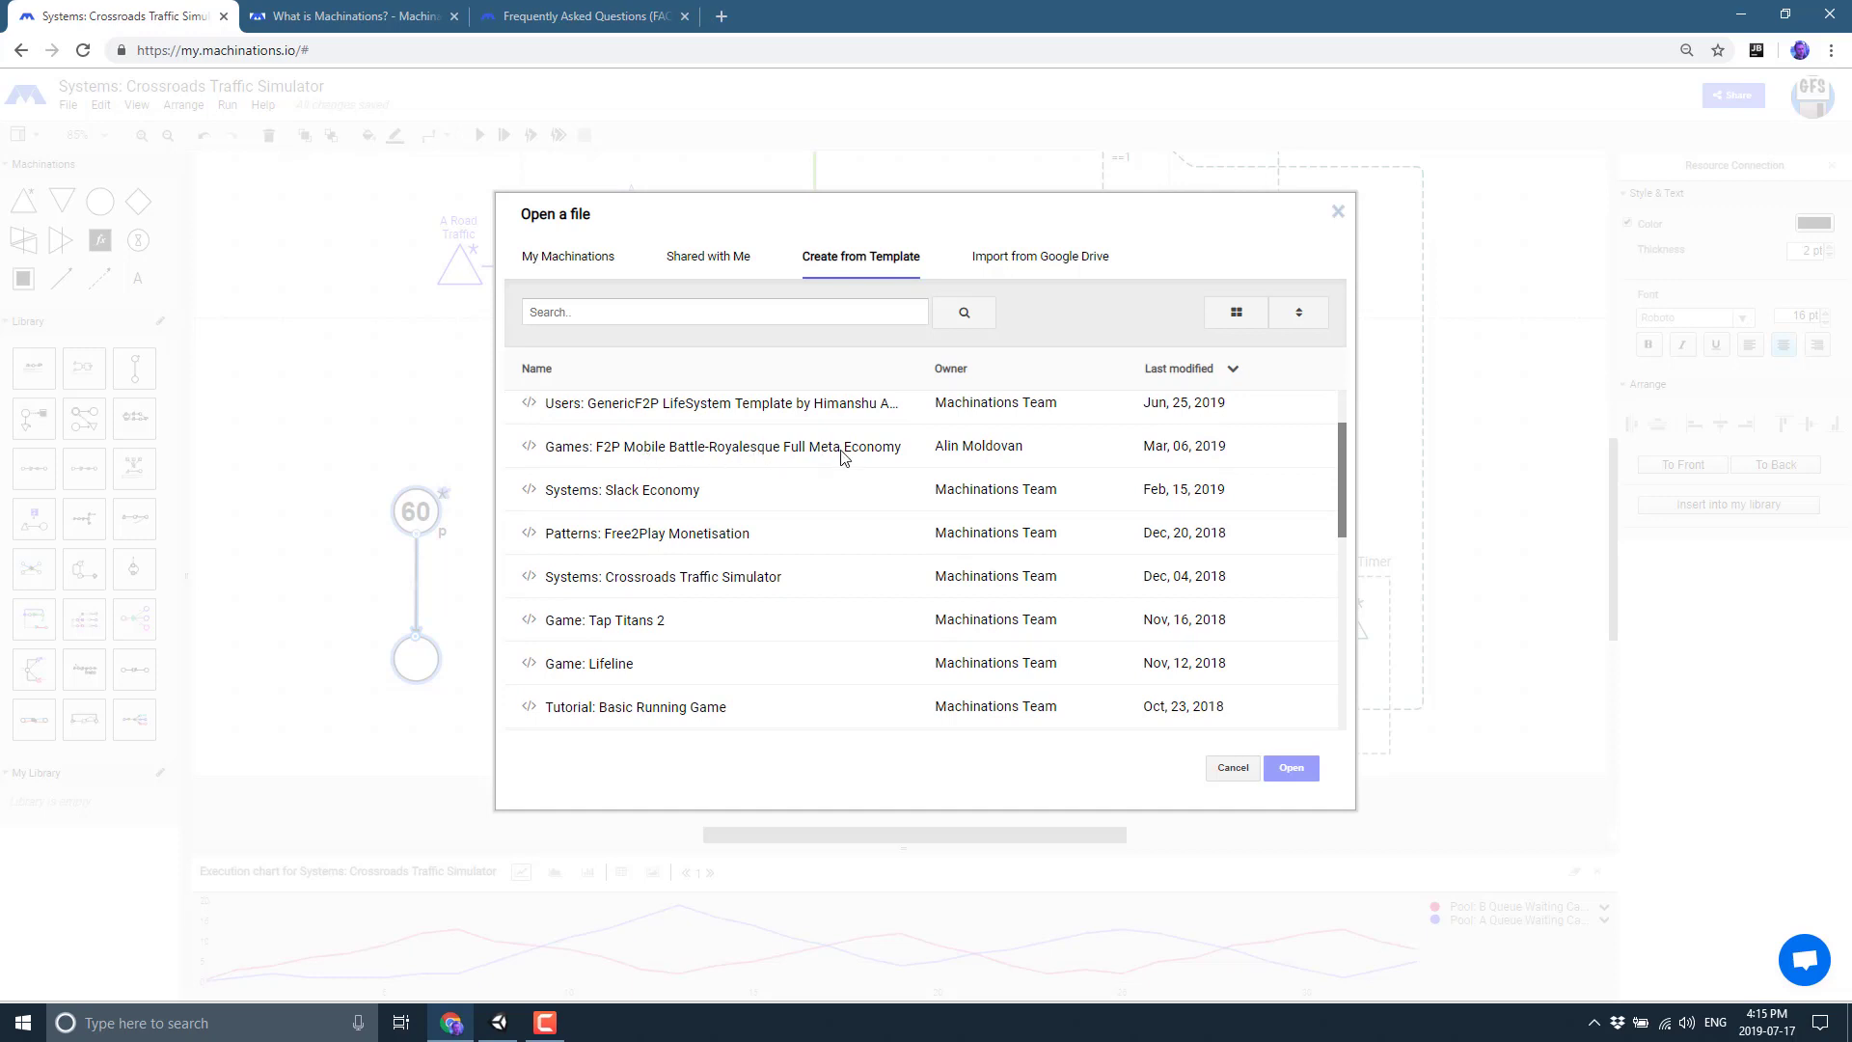
pyautogui.scroll(-1, 802, 525)
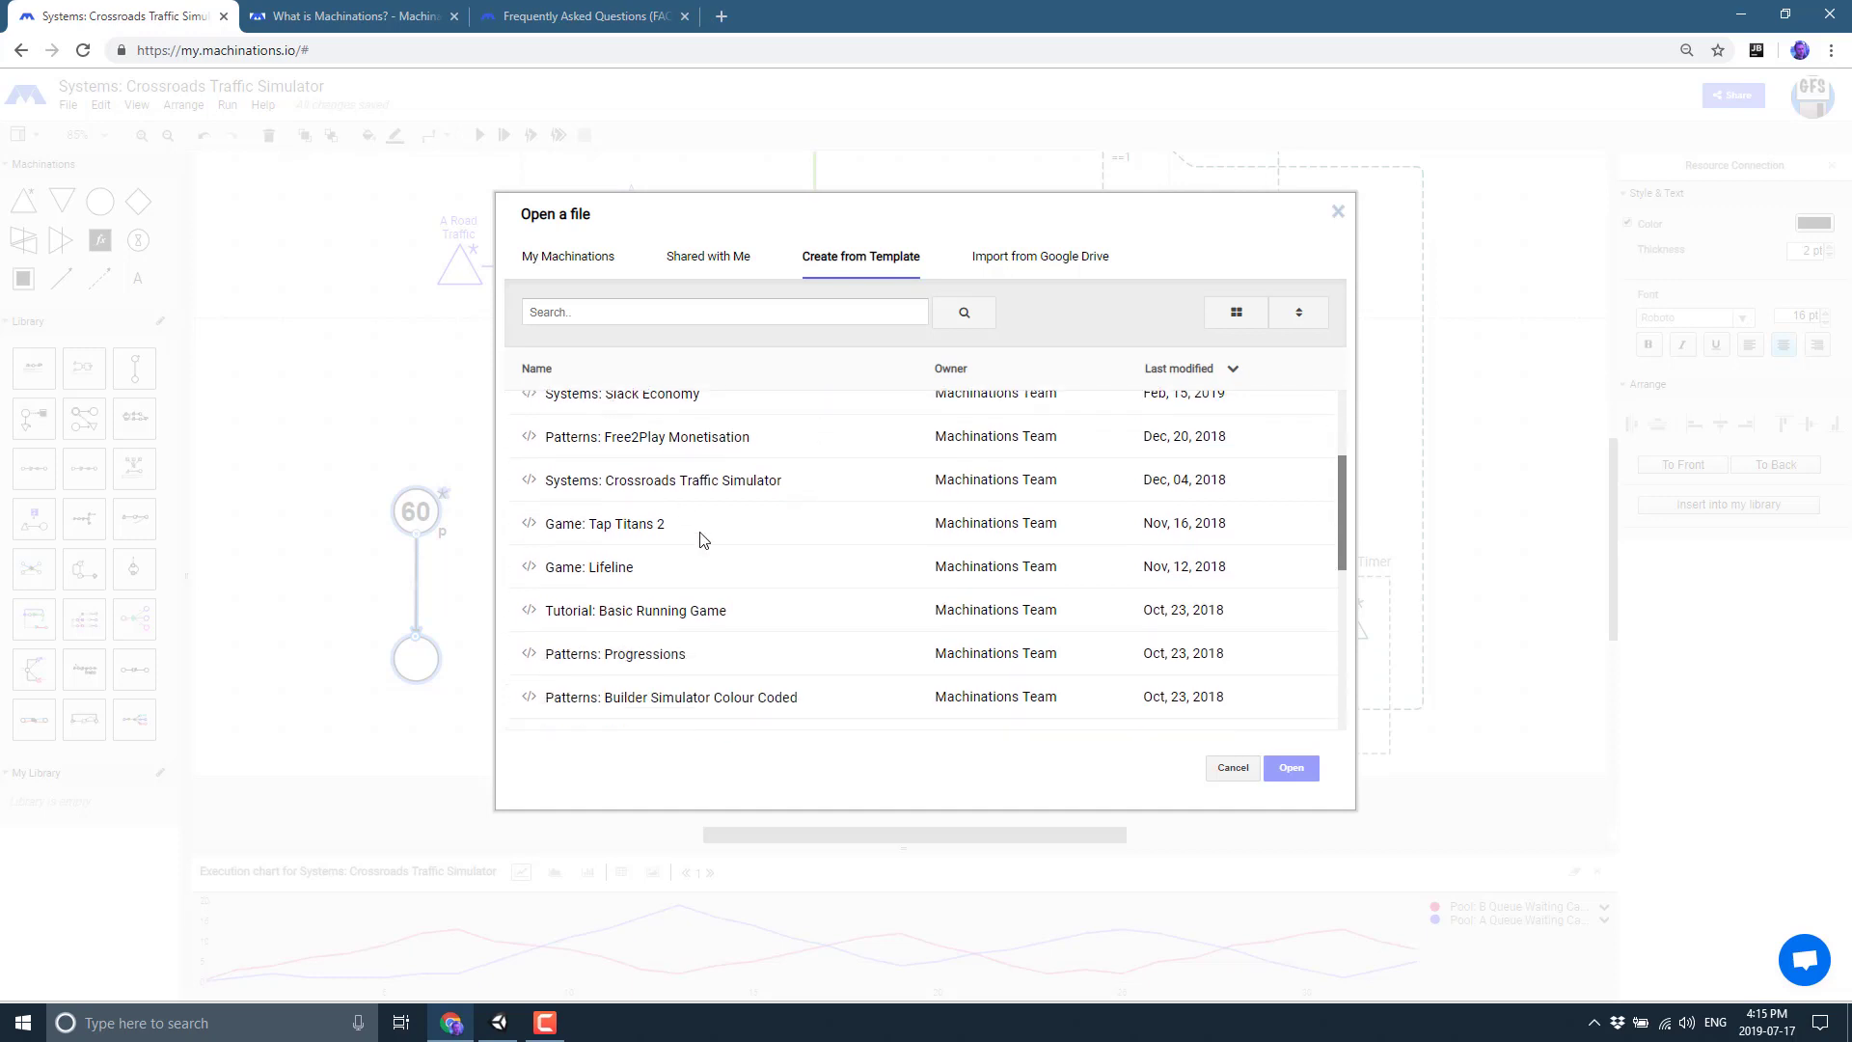
pyautogui.scroll(-2, 639, 525)
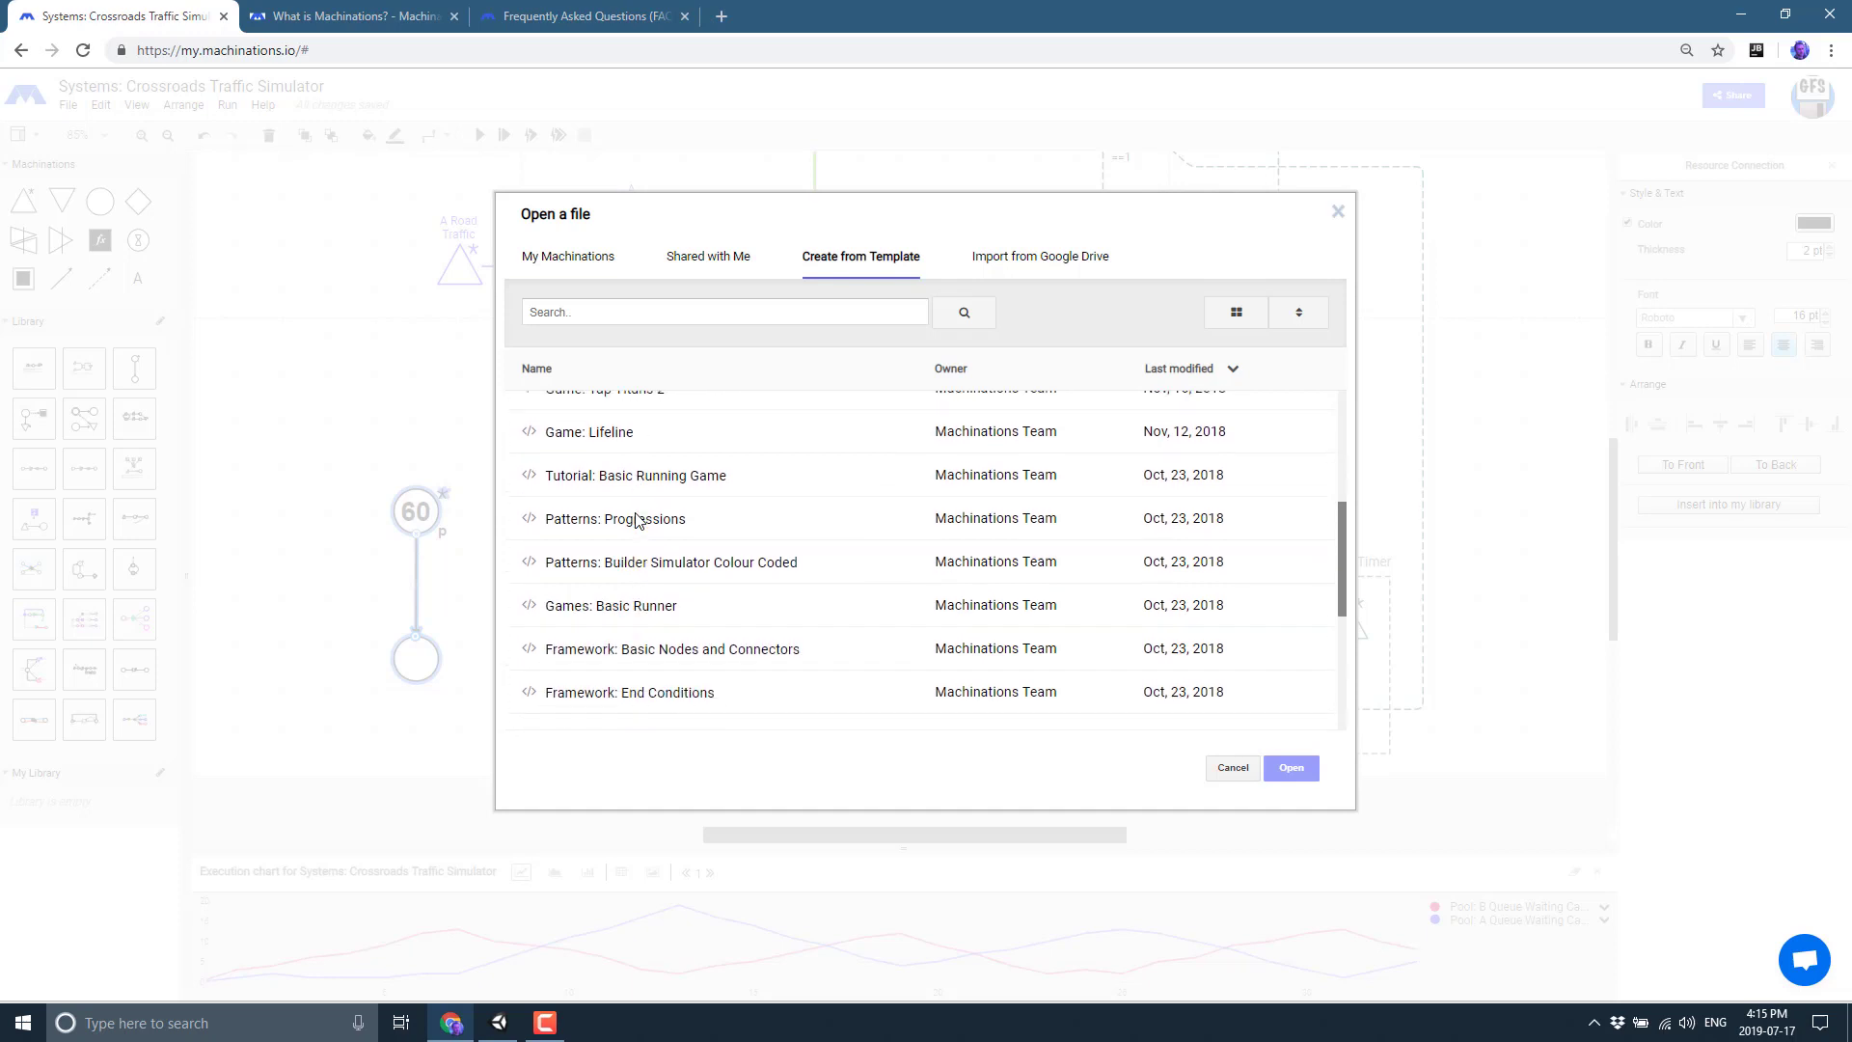
pyautogui.scroll(-3, 765, 591)
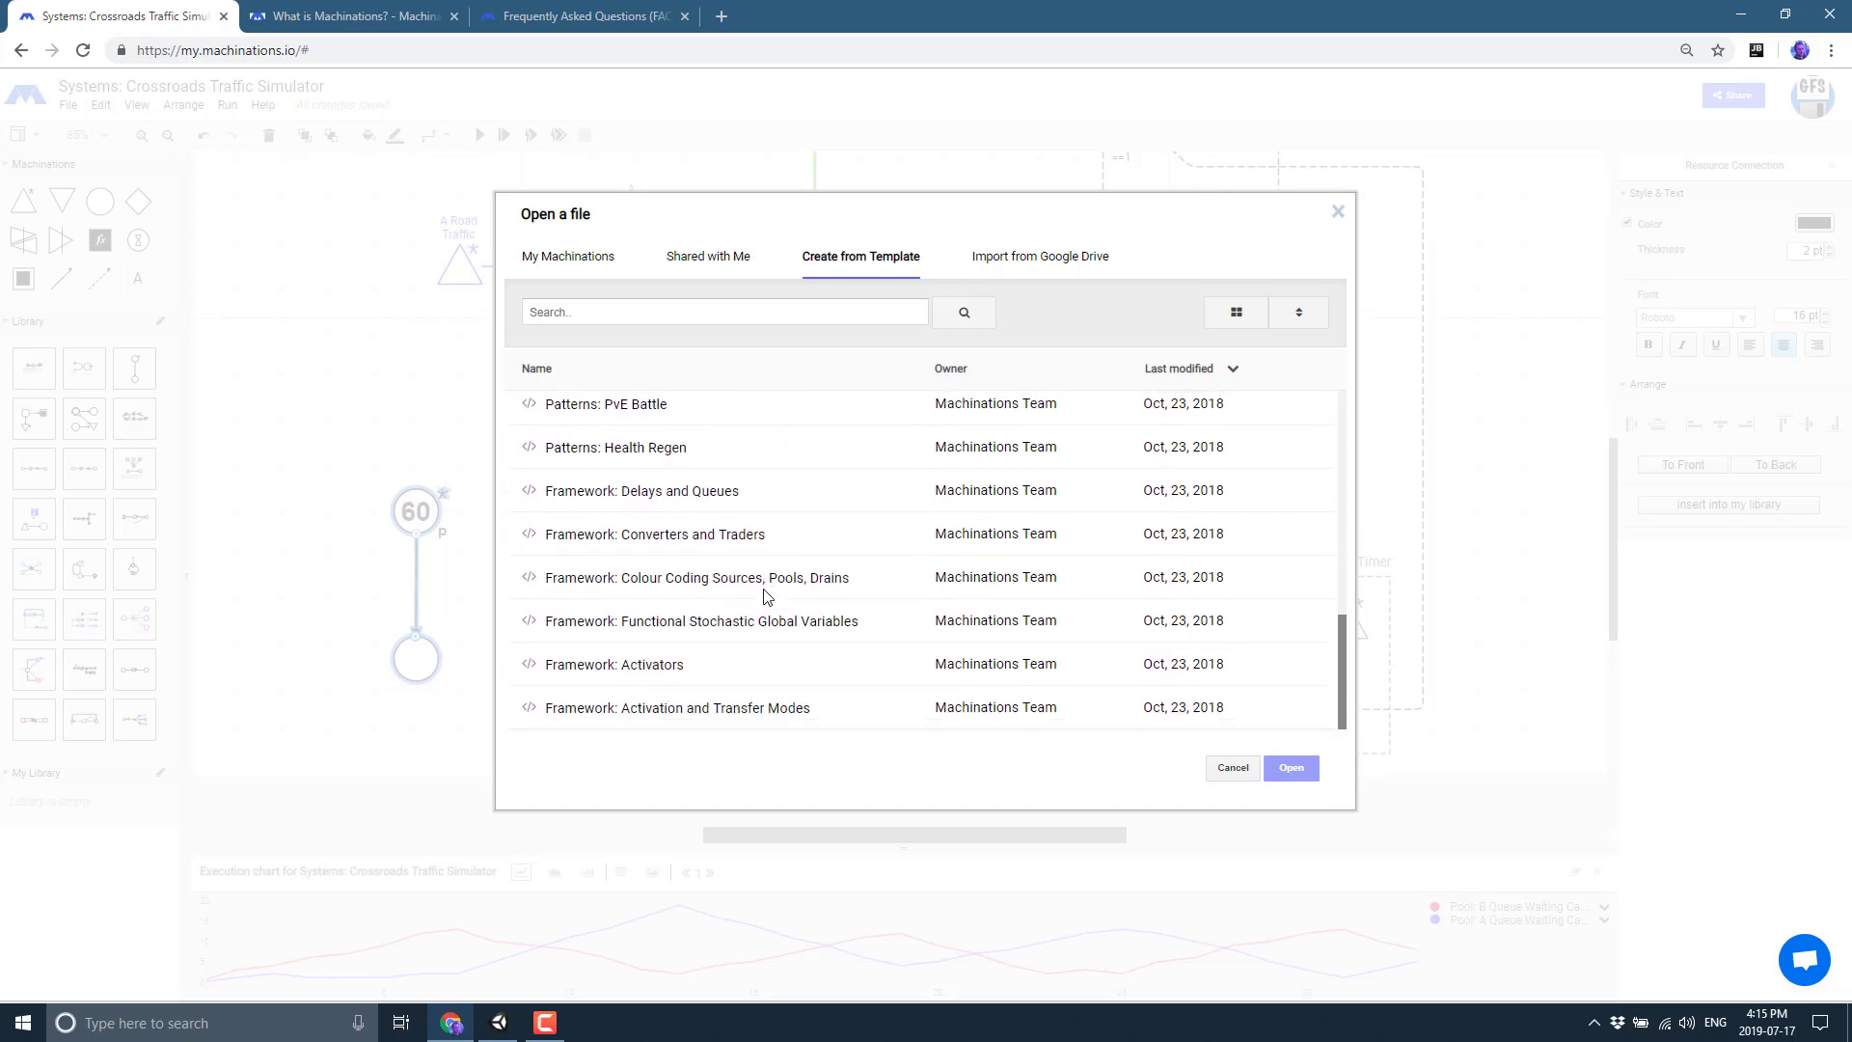
pyautogui.scroll(9, 765, 596)
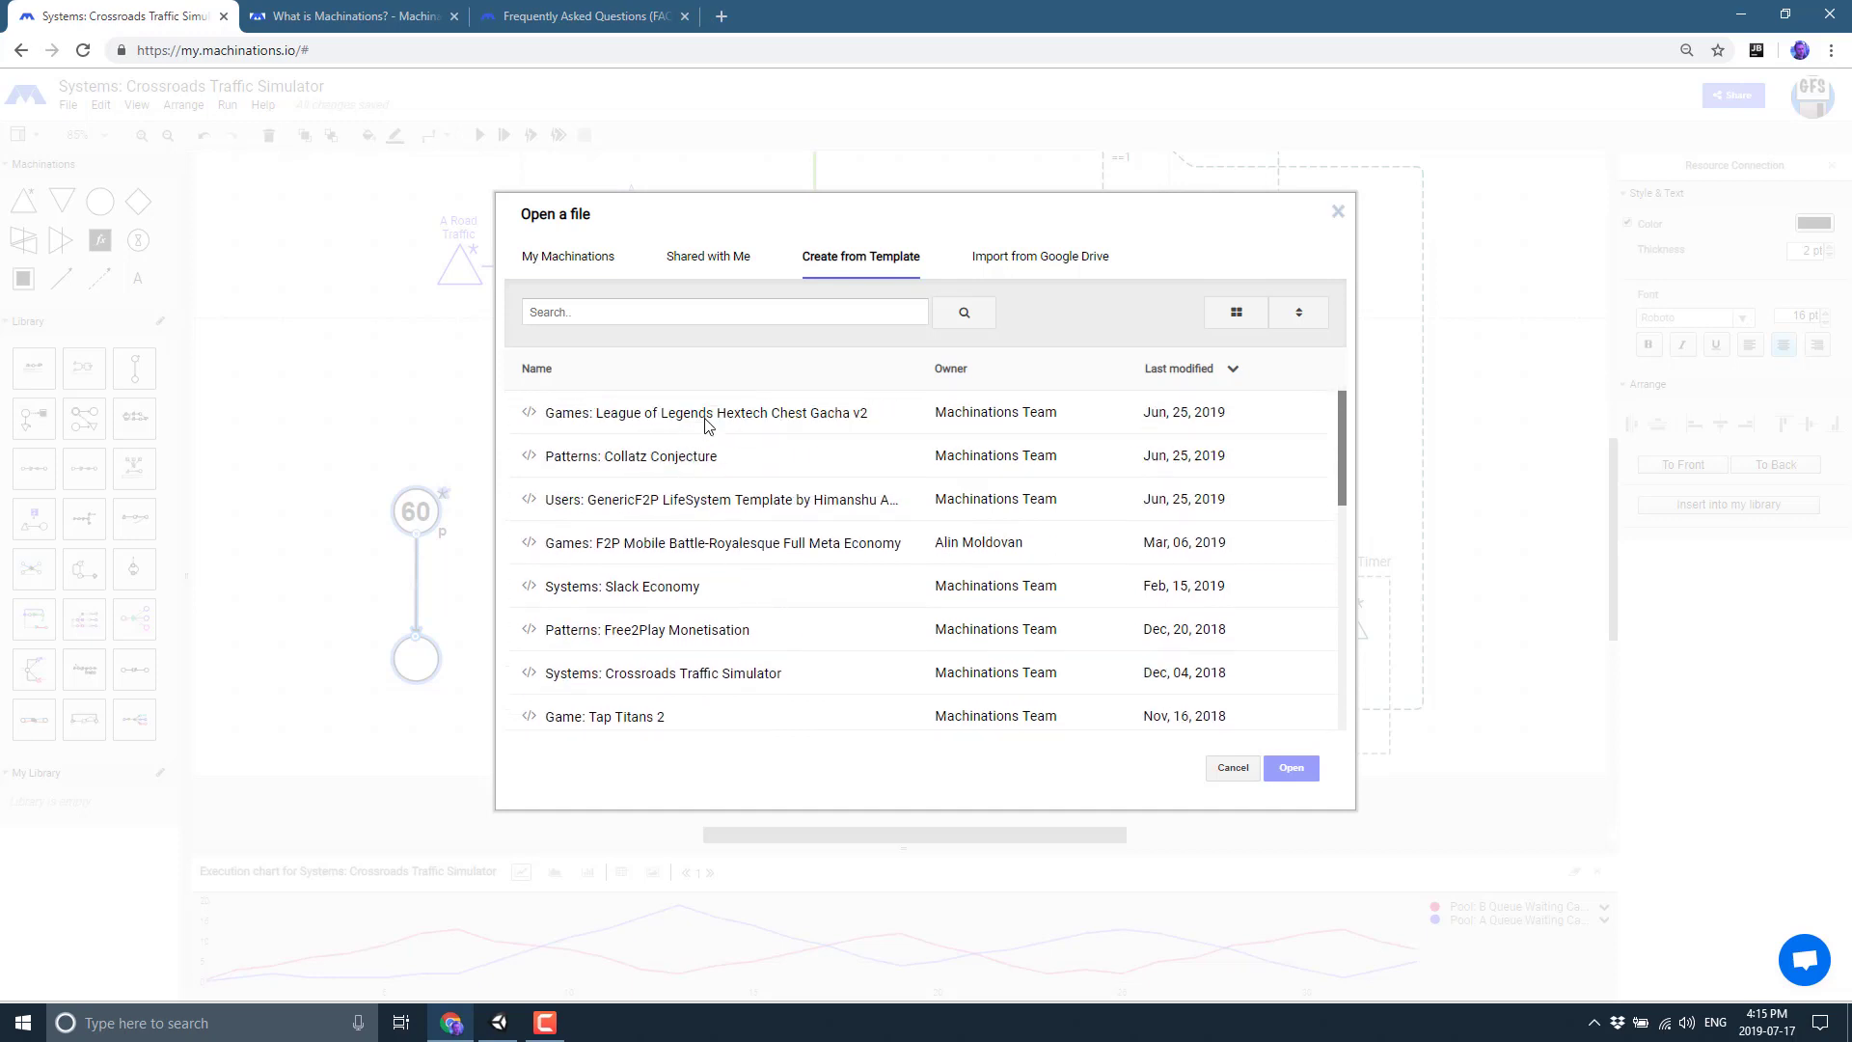
pyautogui.doubleClick(665, 630)
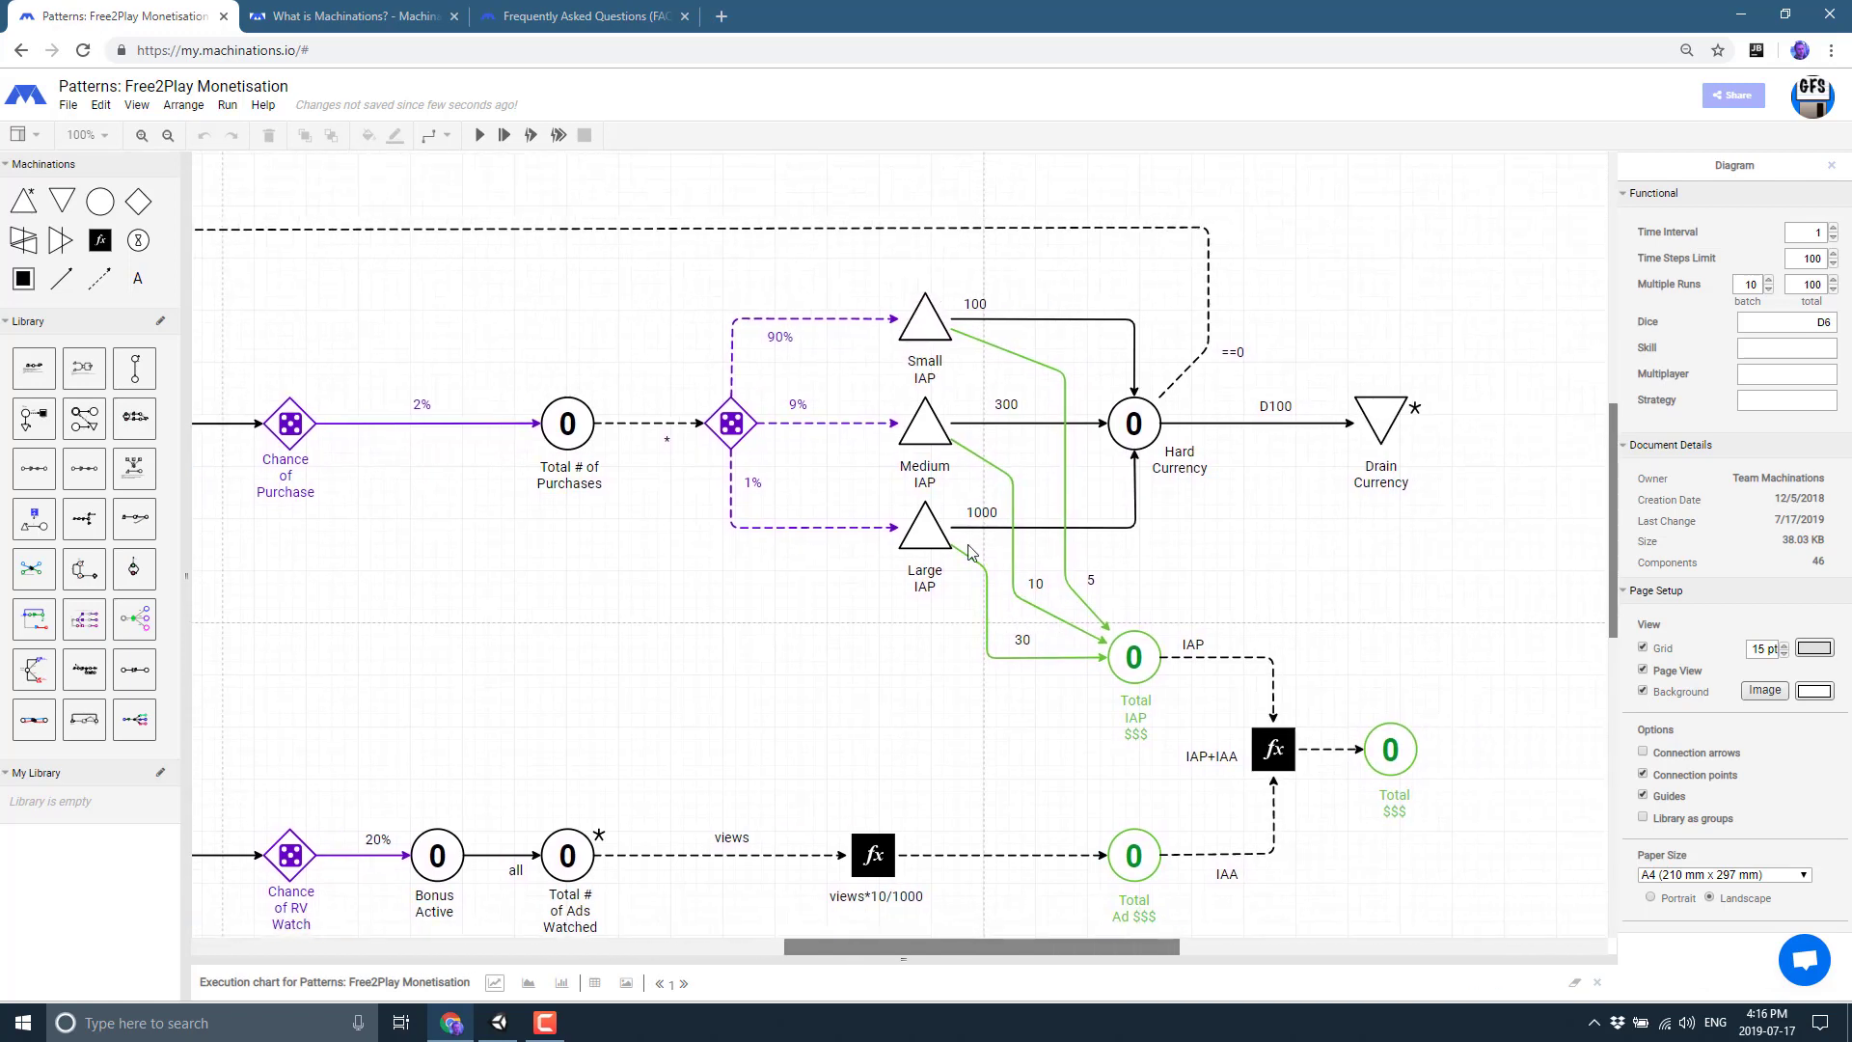
# Run the Free2Play simulation to step 53 with the execution chart expanded, then pause and stop it.
pyautogui.click(481, 136)
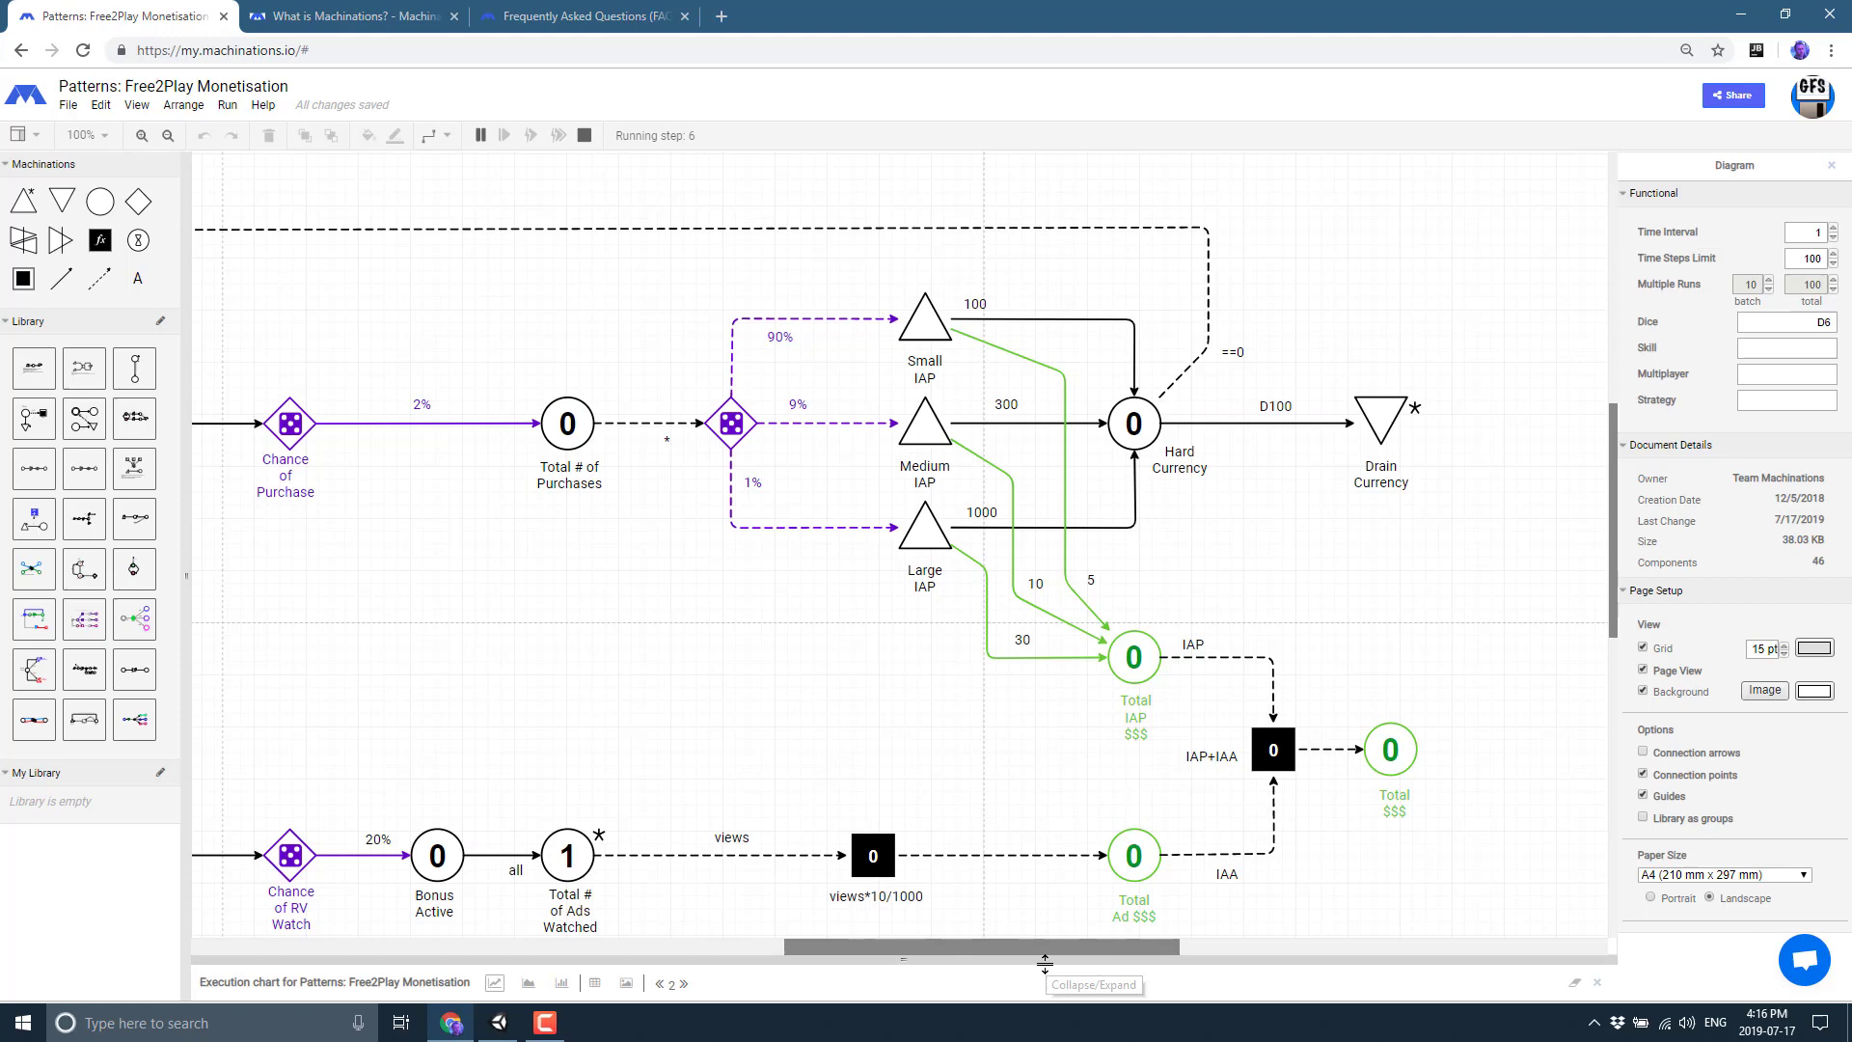
pyautogui.moveTo(1048, 960); pyautogui.dragTo(1051, 721)
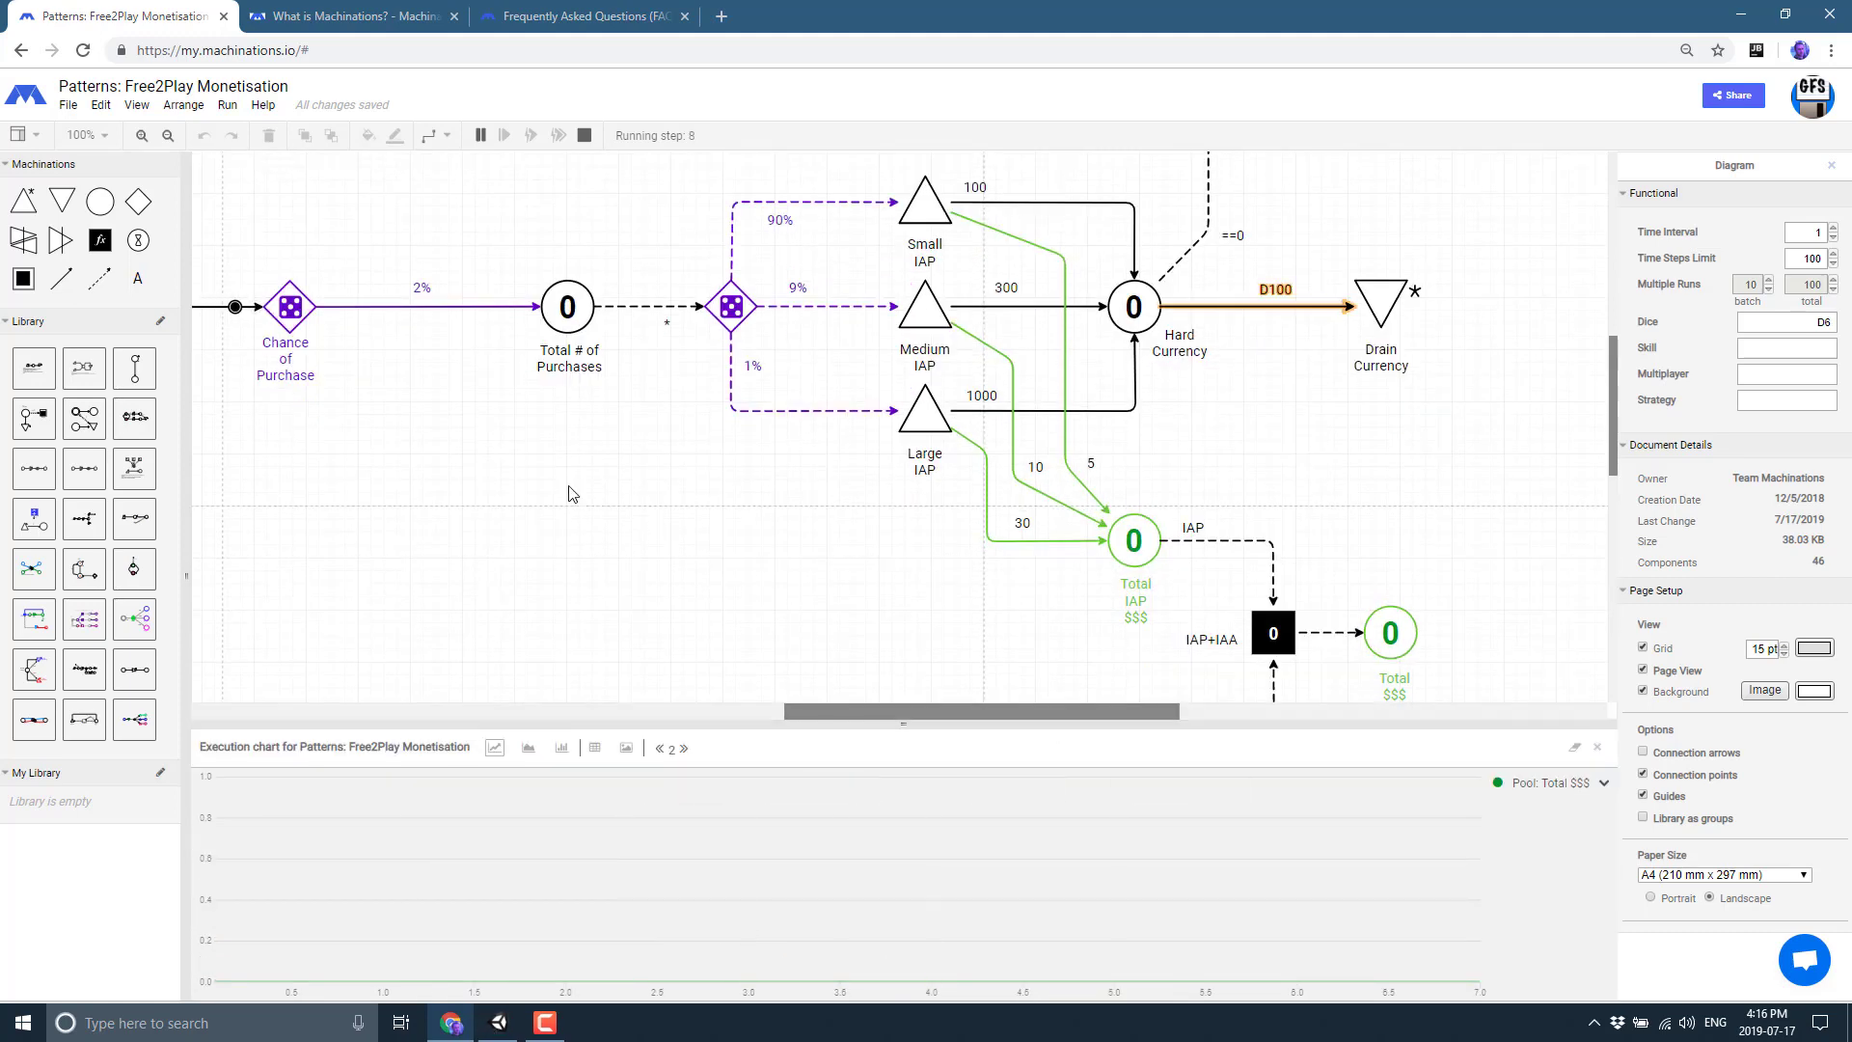
pyautogui.moveTo(566, 380); pyautogui.dragTo(686, 384)
pyautogui.moveTo(1228, 599); pyautogui.dragTo(1338, 488)
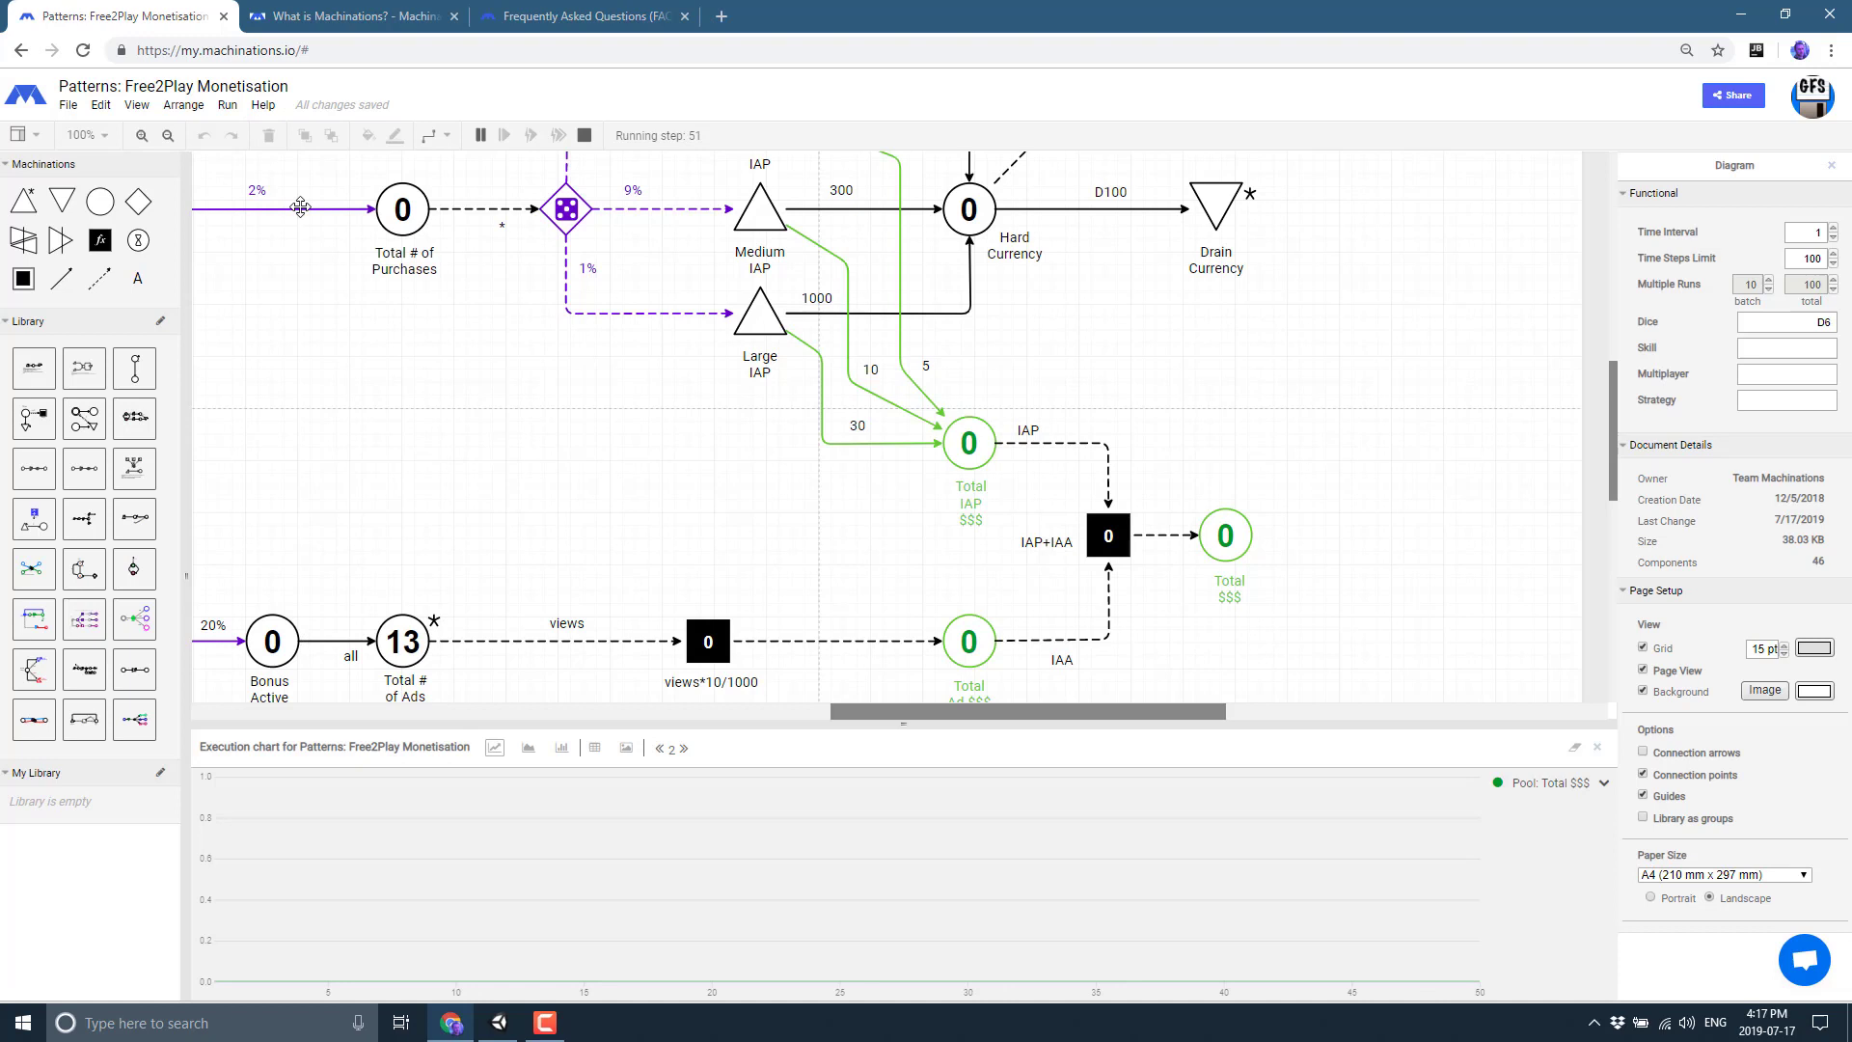
pyautogui.click(482, 136)
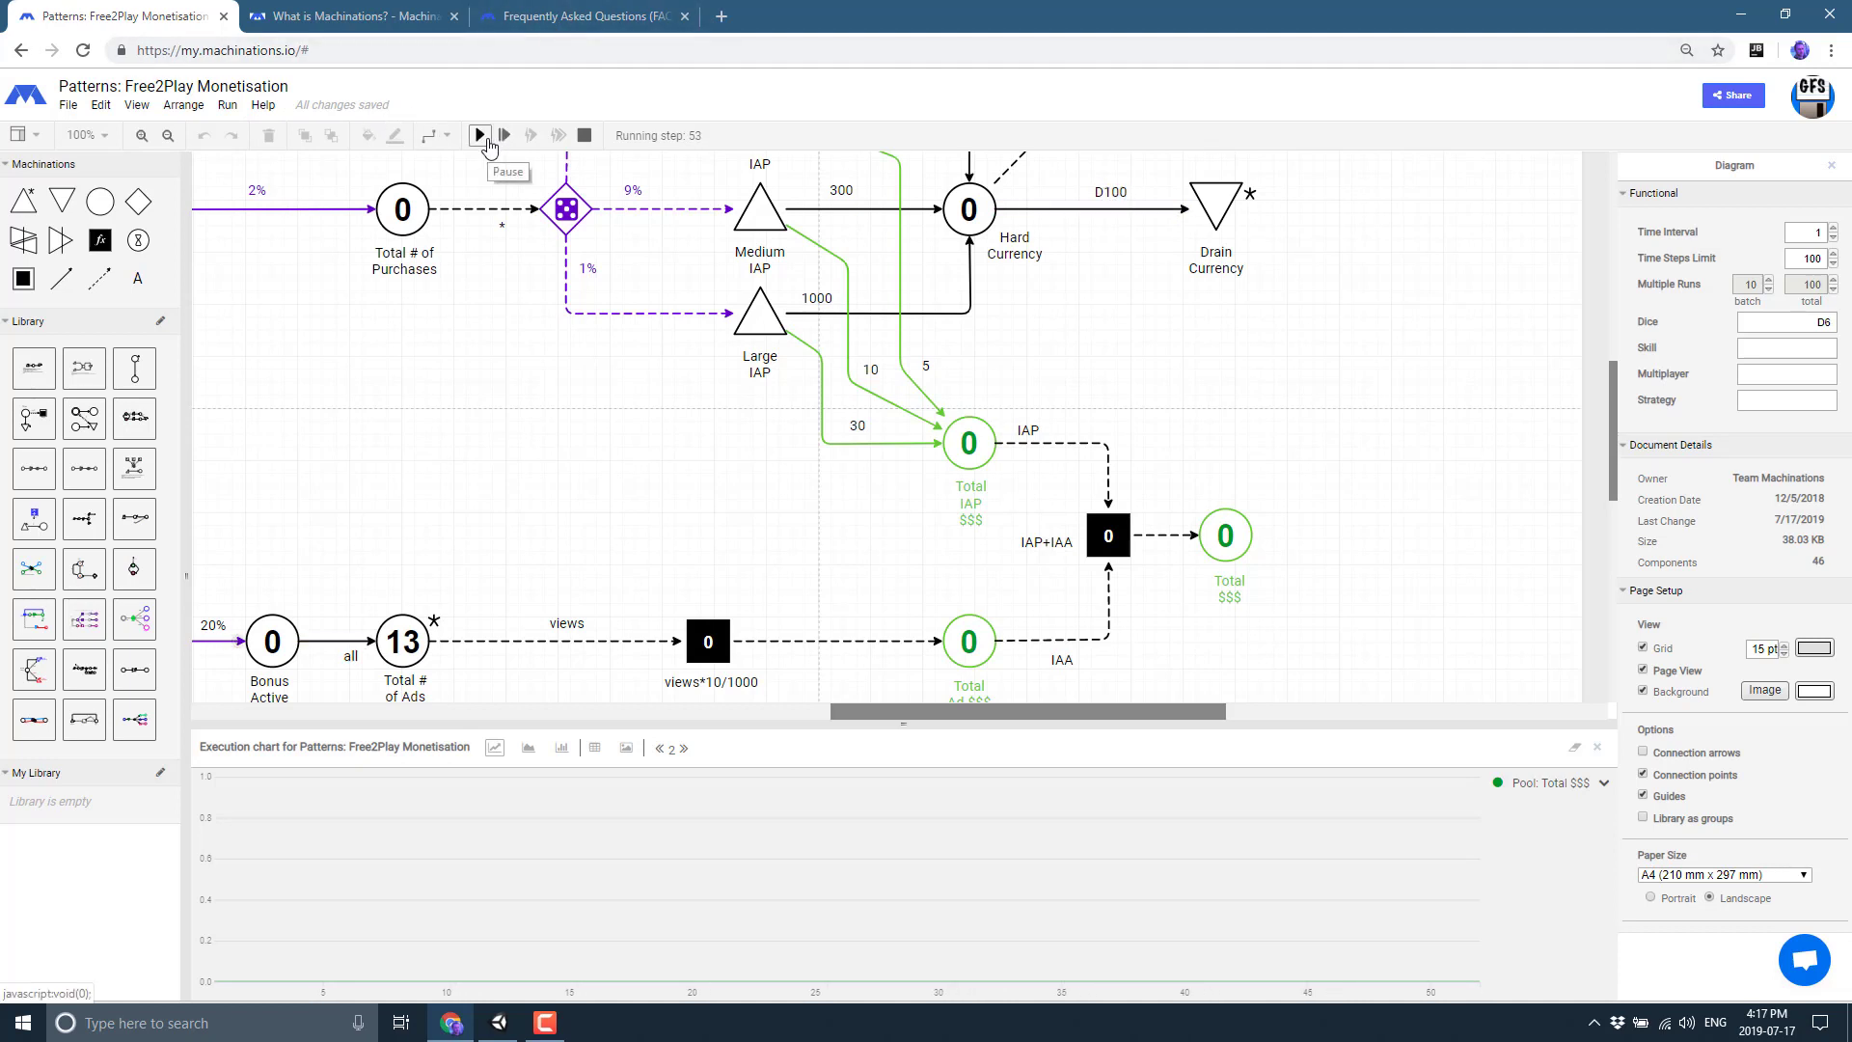
pyautogui.click(581, 136)
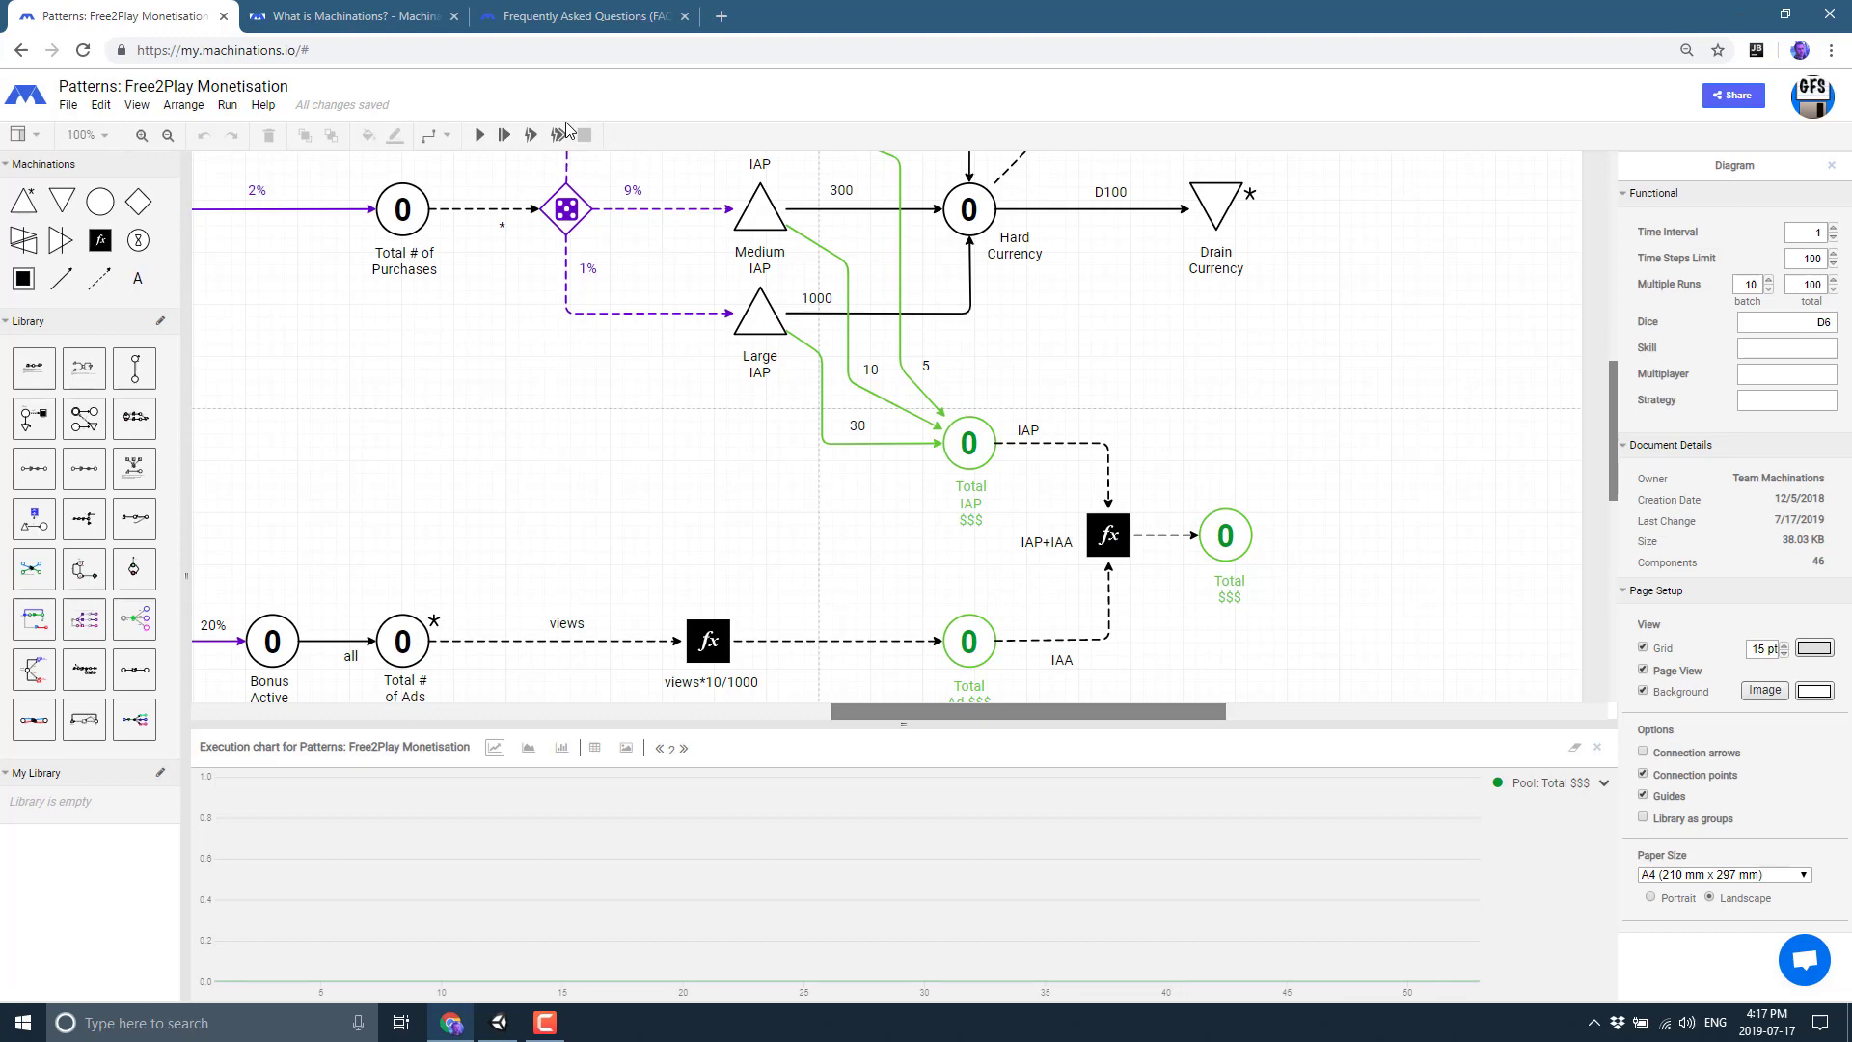
# Switch to the FAQ tab and expand the 'When is Open Beta coming up?' answer.
pyautogui.click(581, 27)
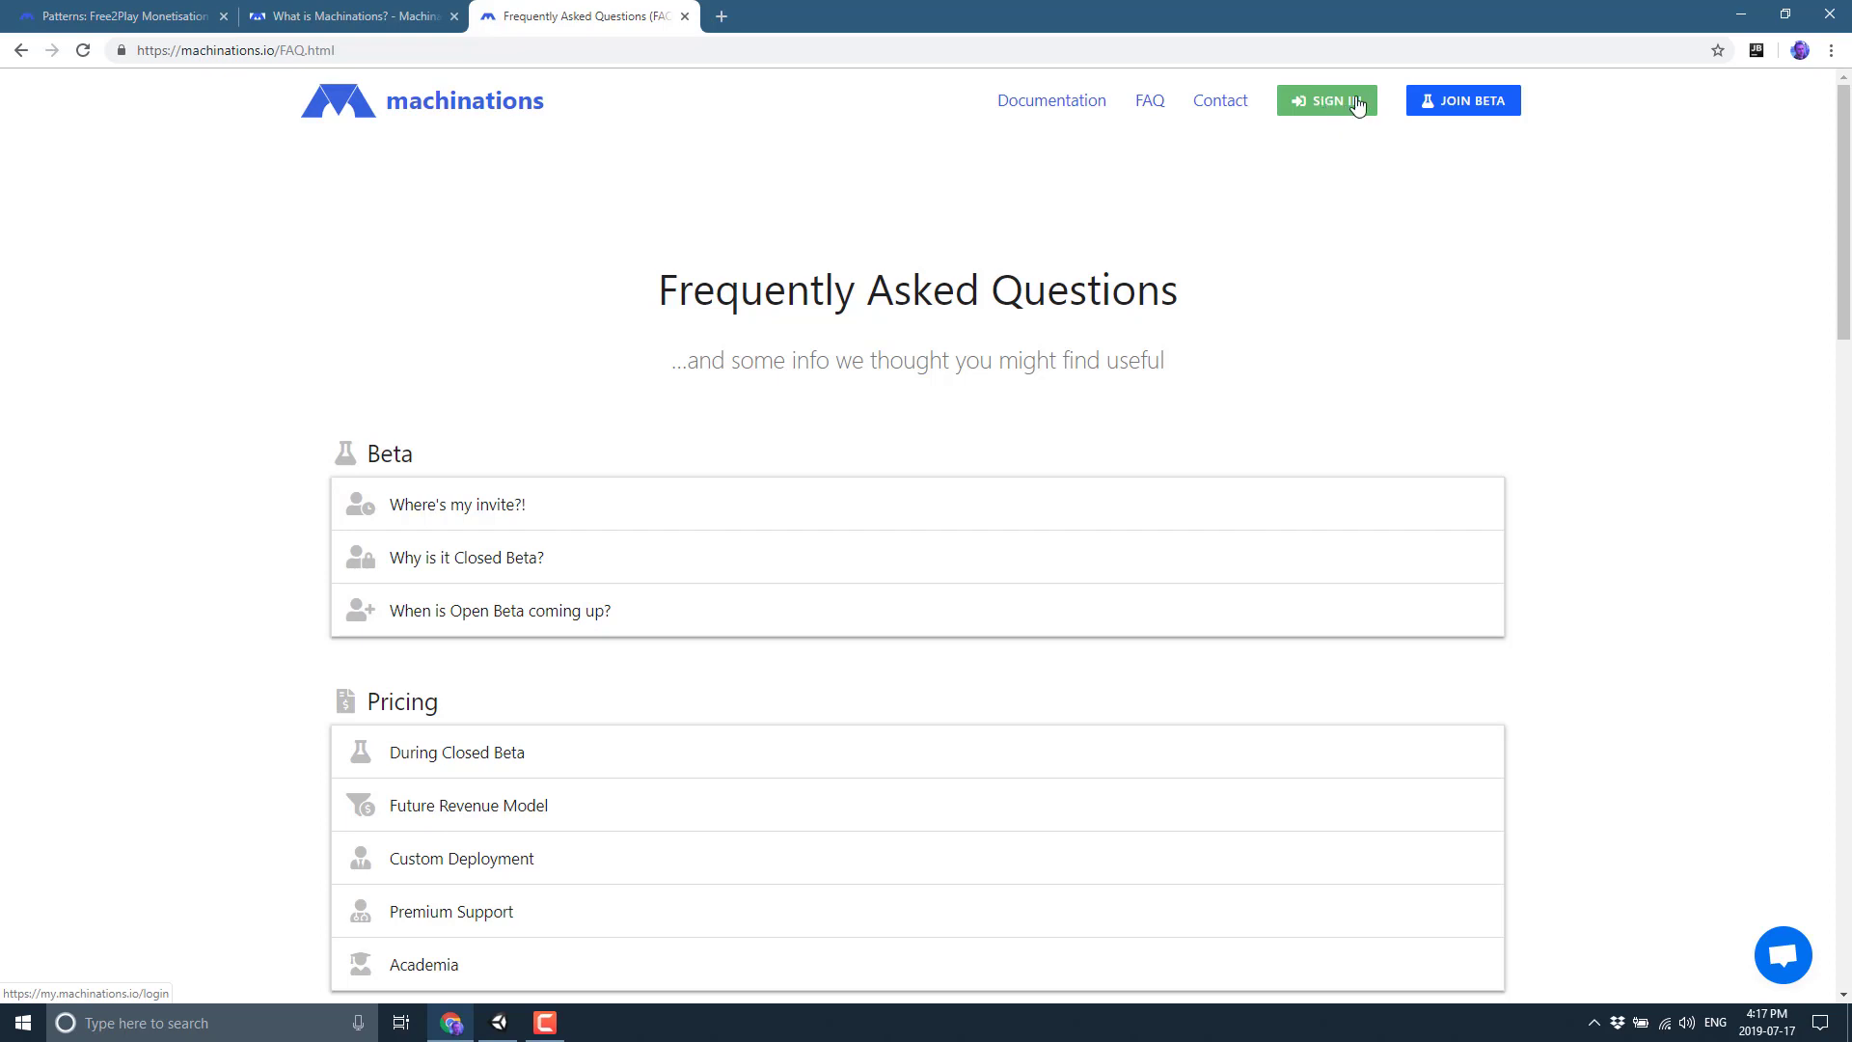
pyautogui.scroll(-1, 715, 331)
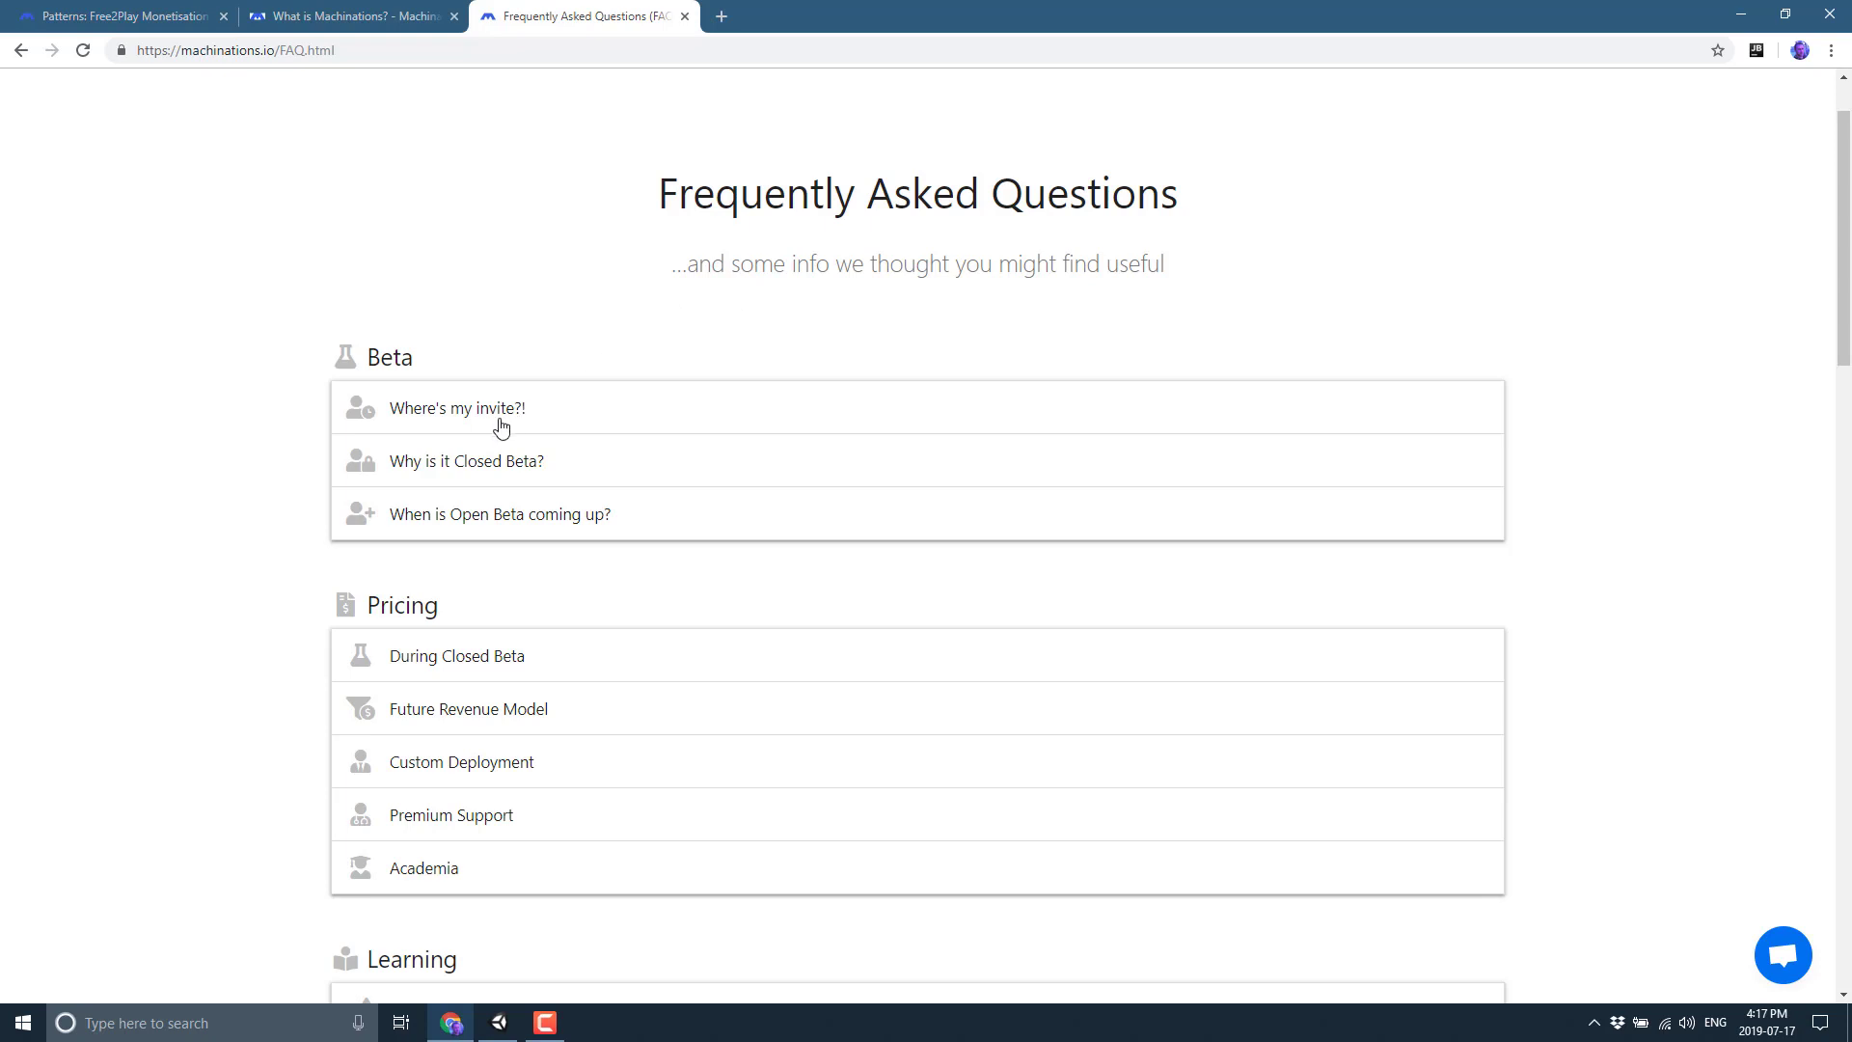
pyautogui.click(446, 531)
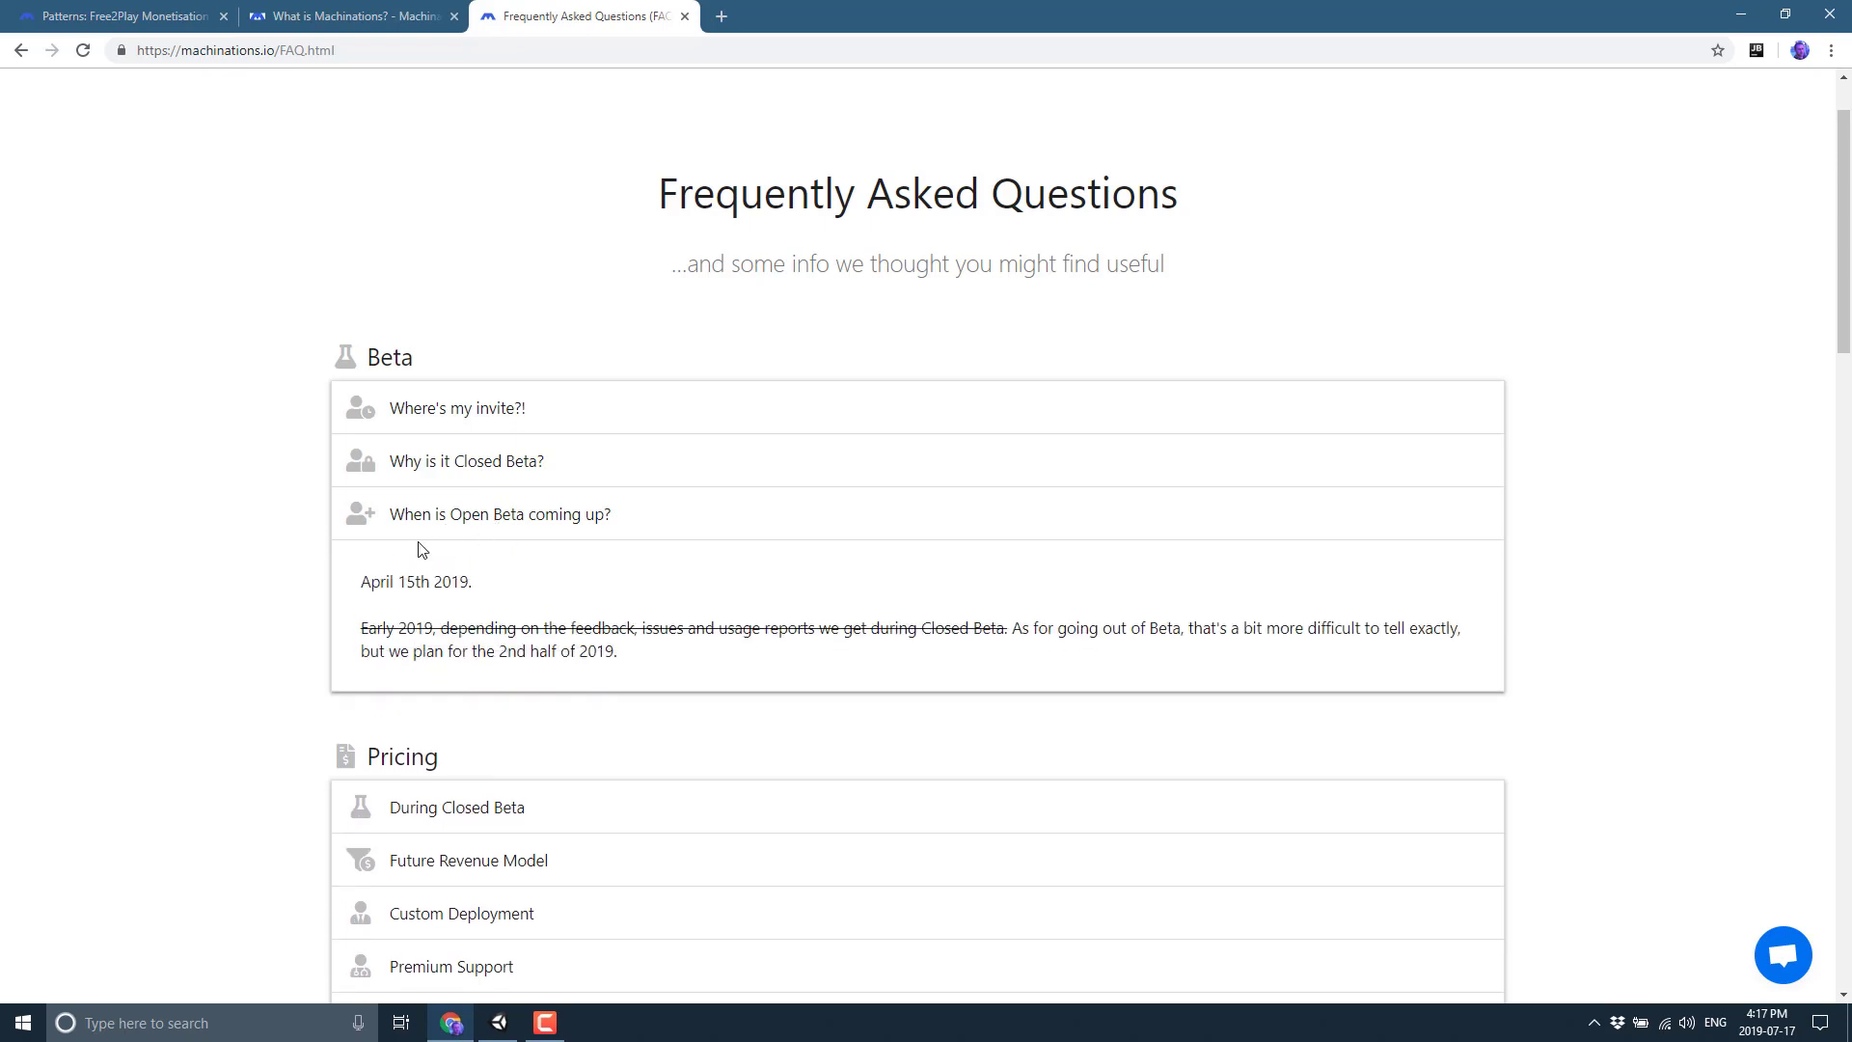
# Highlight the April 15th 2019 date and the plan for going out of Beta in the answer.
pyautogui.doubleClick(367, 581)
pyautogui.moveTo(436, 580); pyautogui.dragTo(510, 596)
pyautogui.moveTo(1068, 629); pyautogui.dragTo(1259, 665)
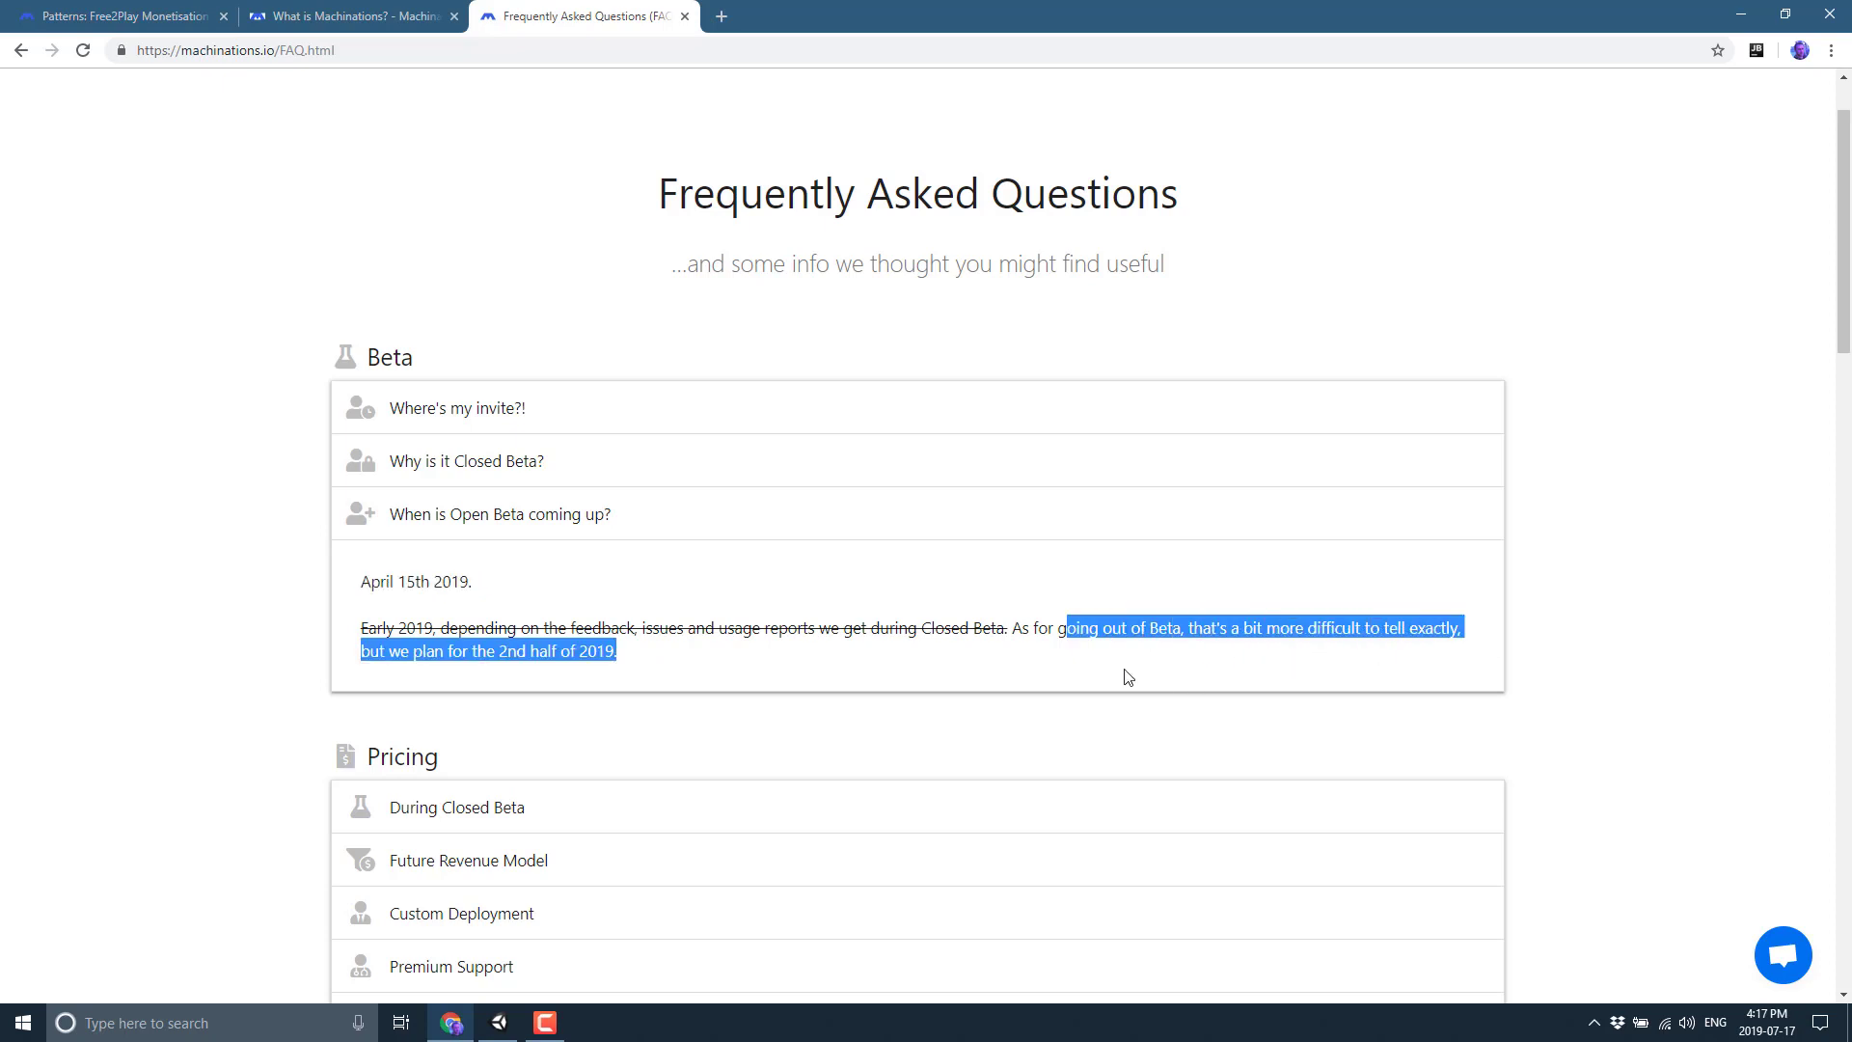
pyautogui.click(800, 618)
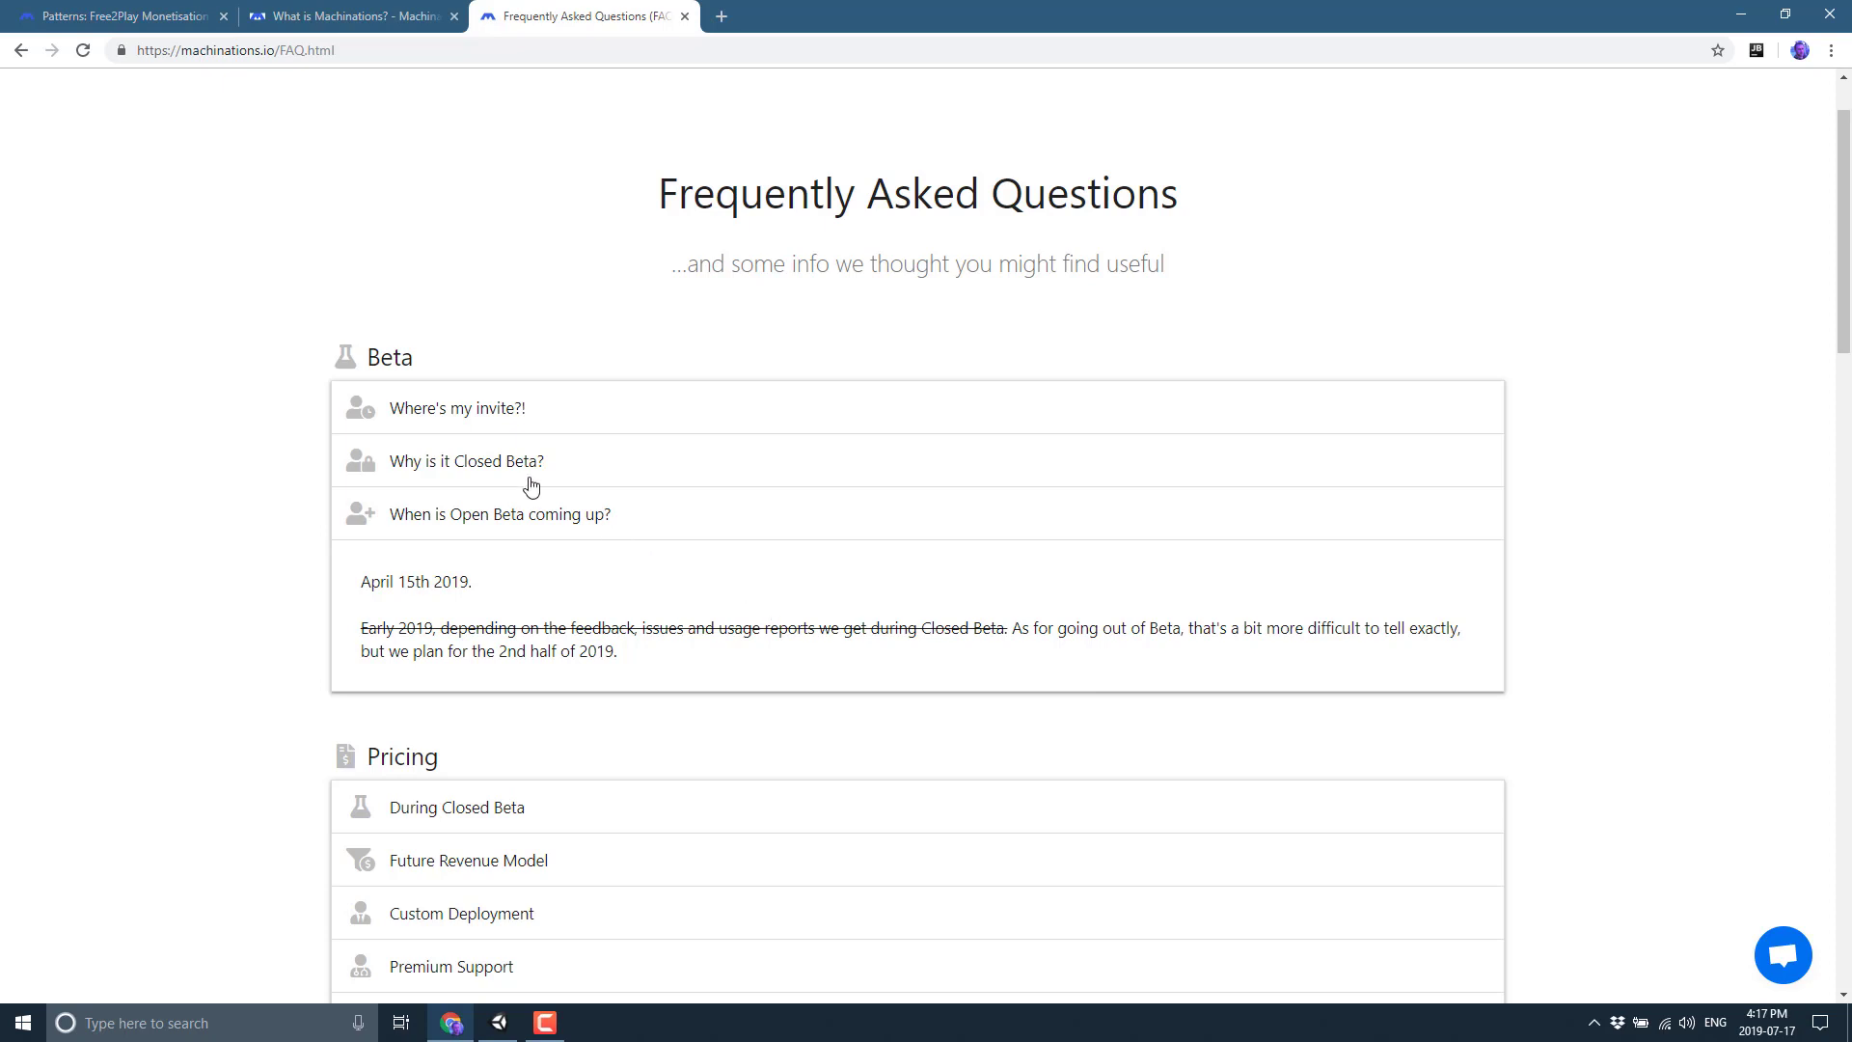
pyautogui.moveTo(363, 599); pyautogui.dragTo(368, 580)
pyautogui.scroll(-2, 619, 606)
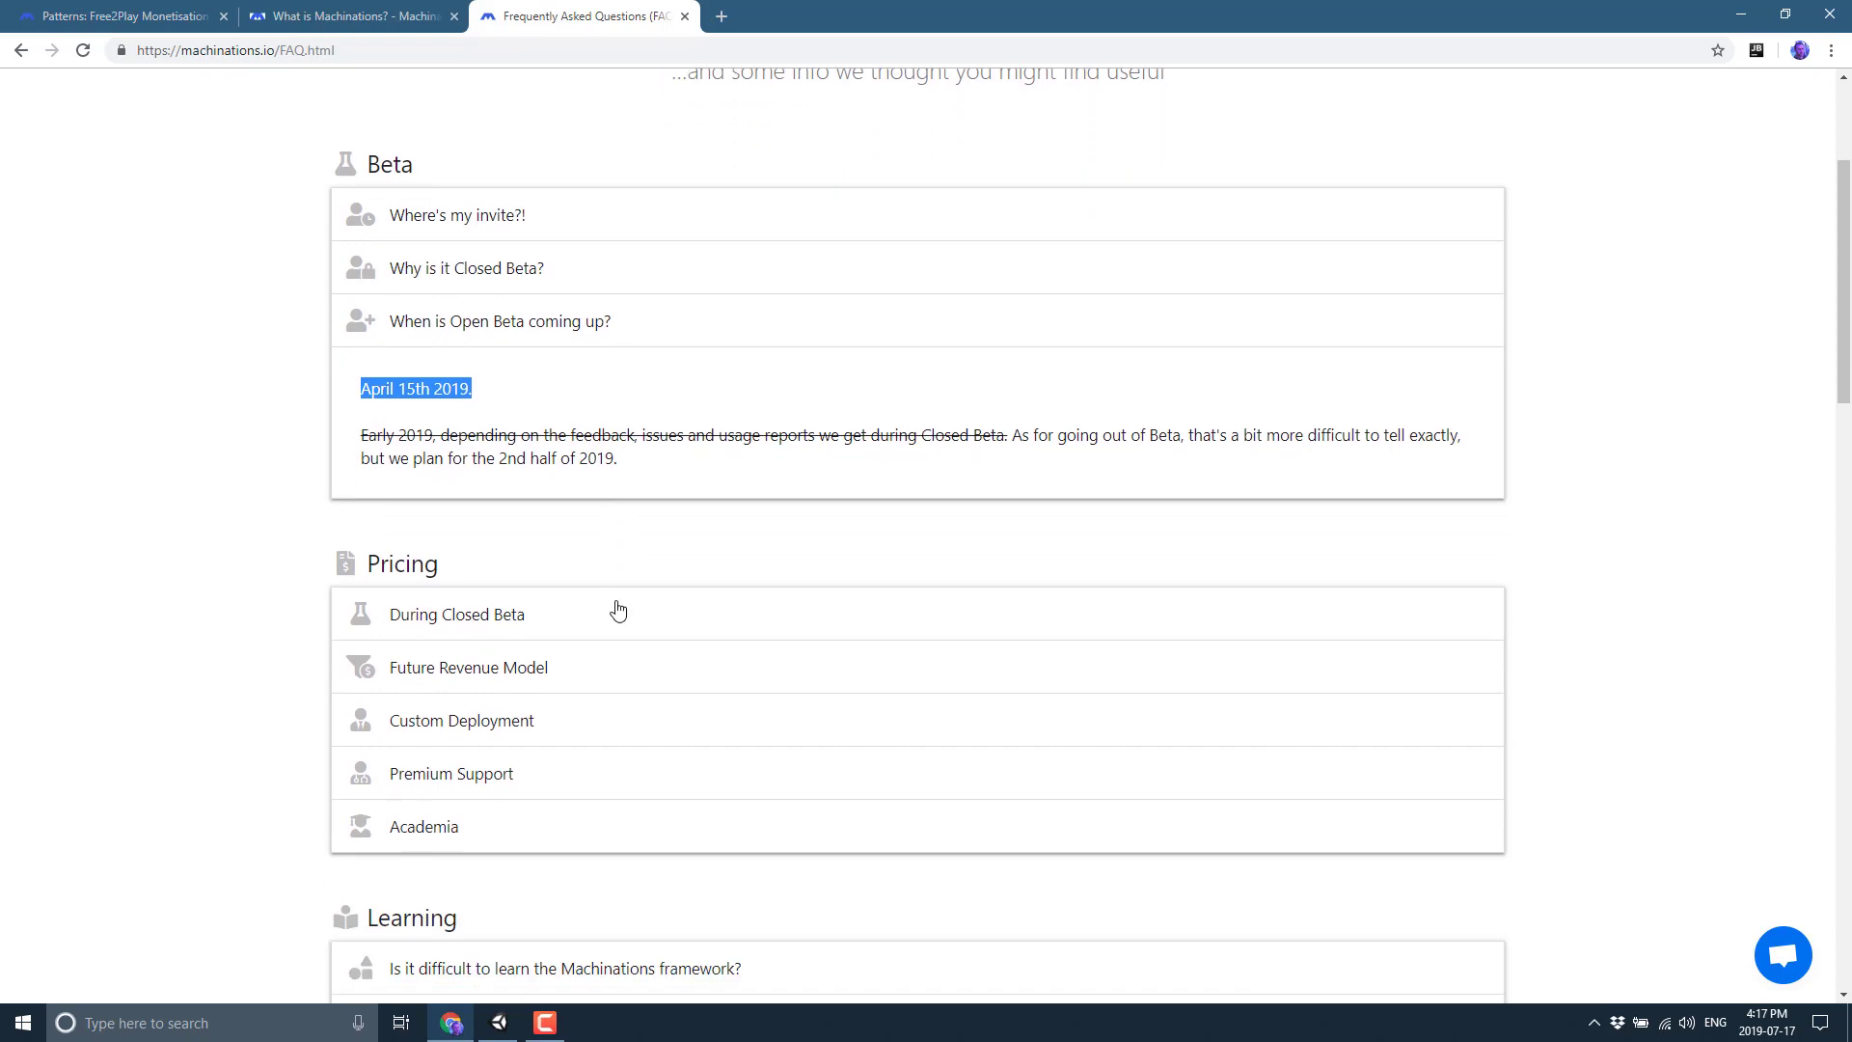
# Expand the Pricing answers 'During Closed Beta' and 'Future Revenue Model' on the FAQ.
pyautogui.click(618, 611)
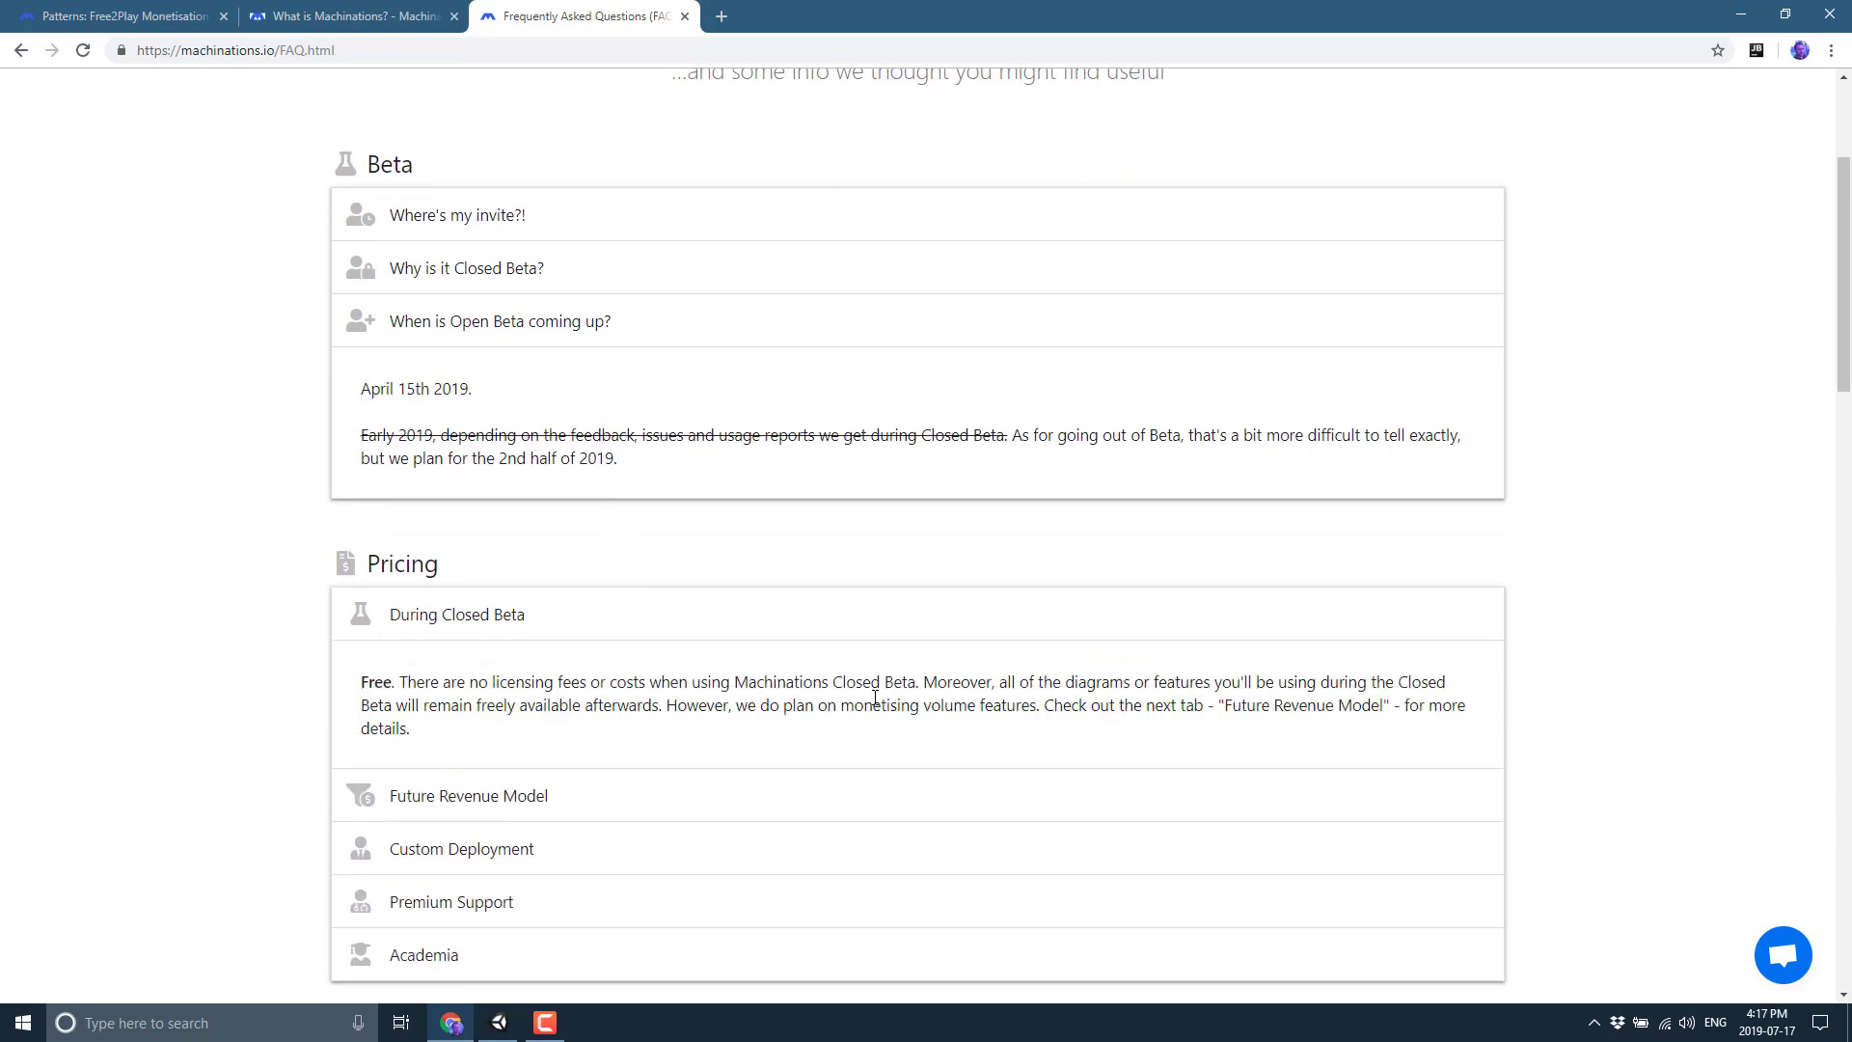
pyautogui.scroll(-2, 614, 578)
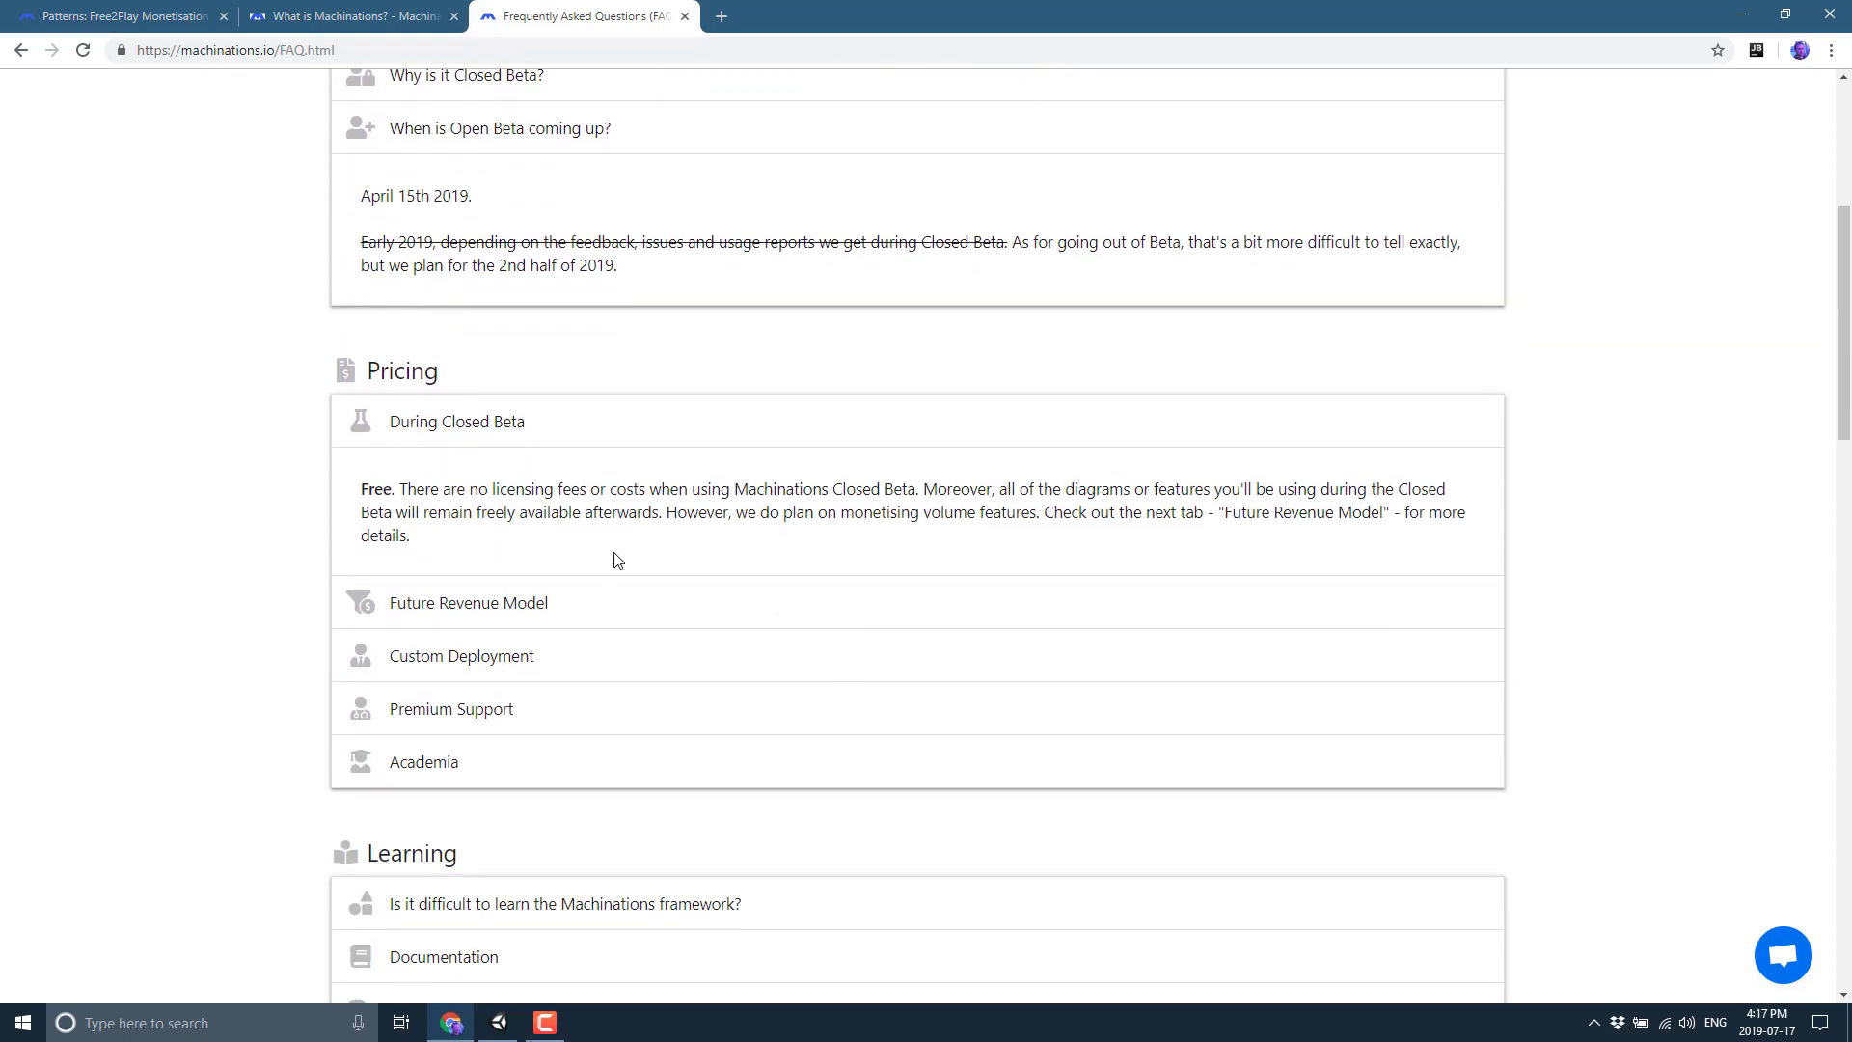
pyautogui.click(518, 605)
pyautogui.scroll(-1, 853, 572)
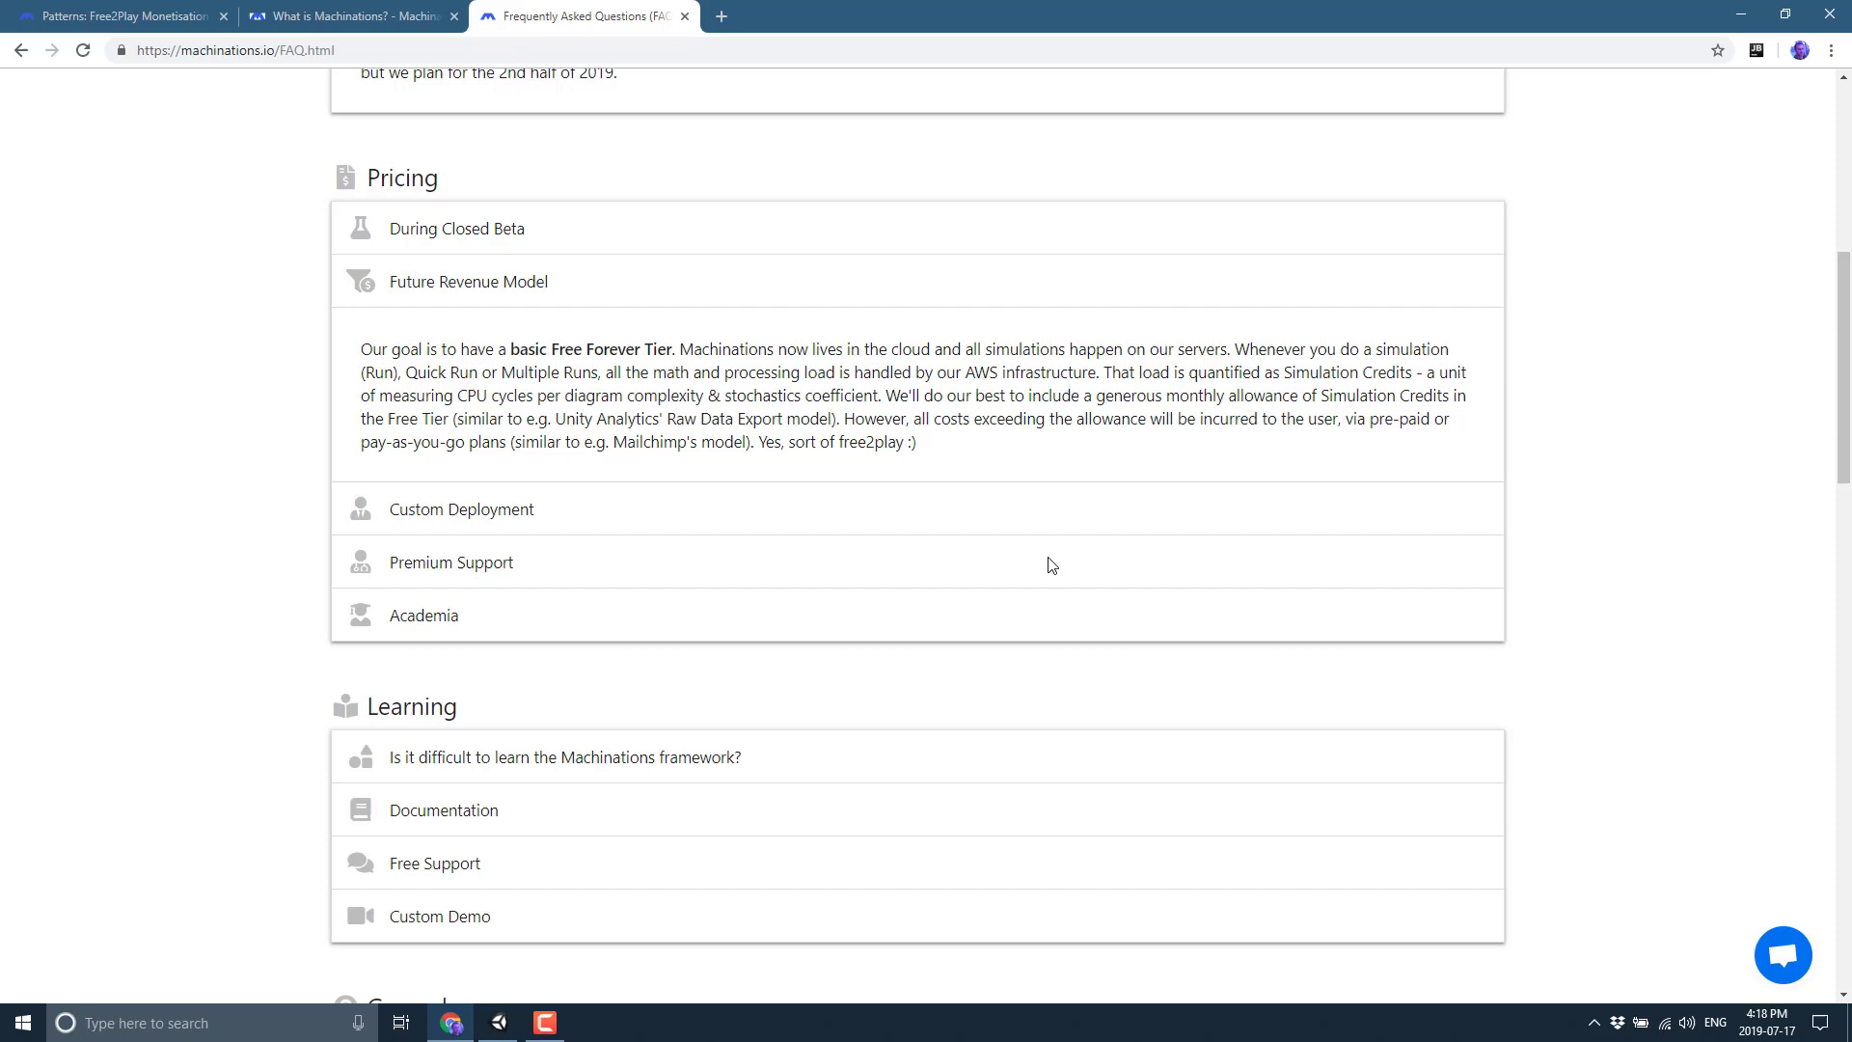
# Scroll to the General section and expand the Roadmap answer to list planned features.
pyautogui.scroll(-5, 1051, 566)
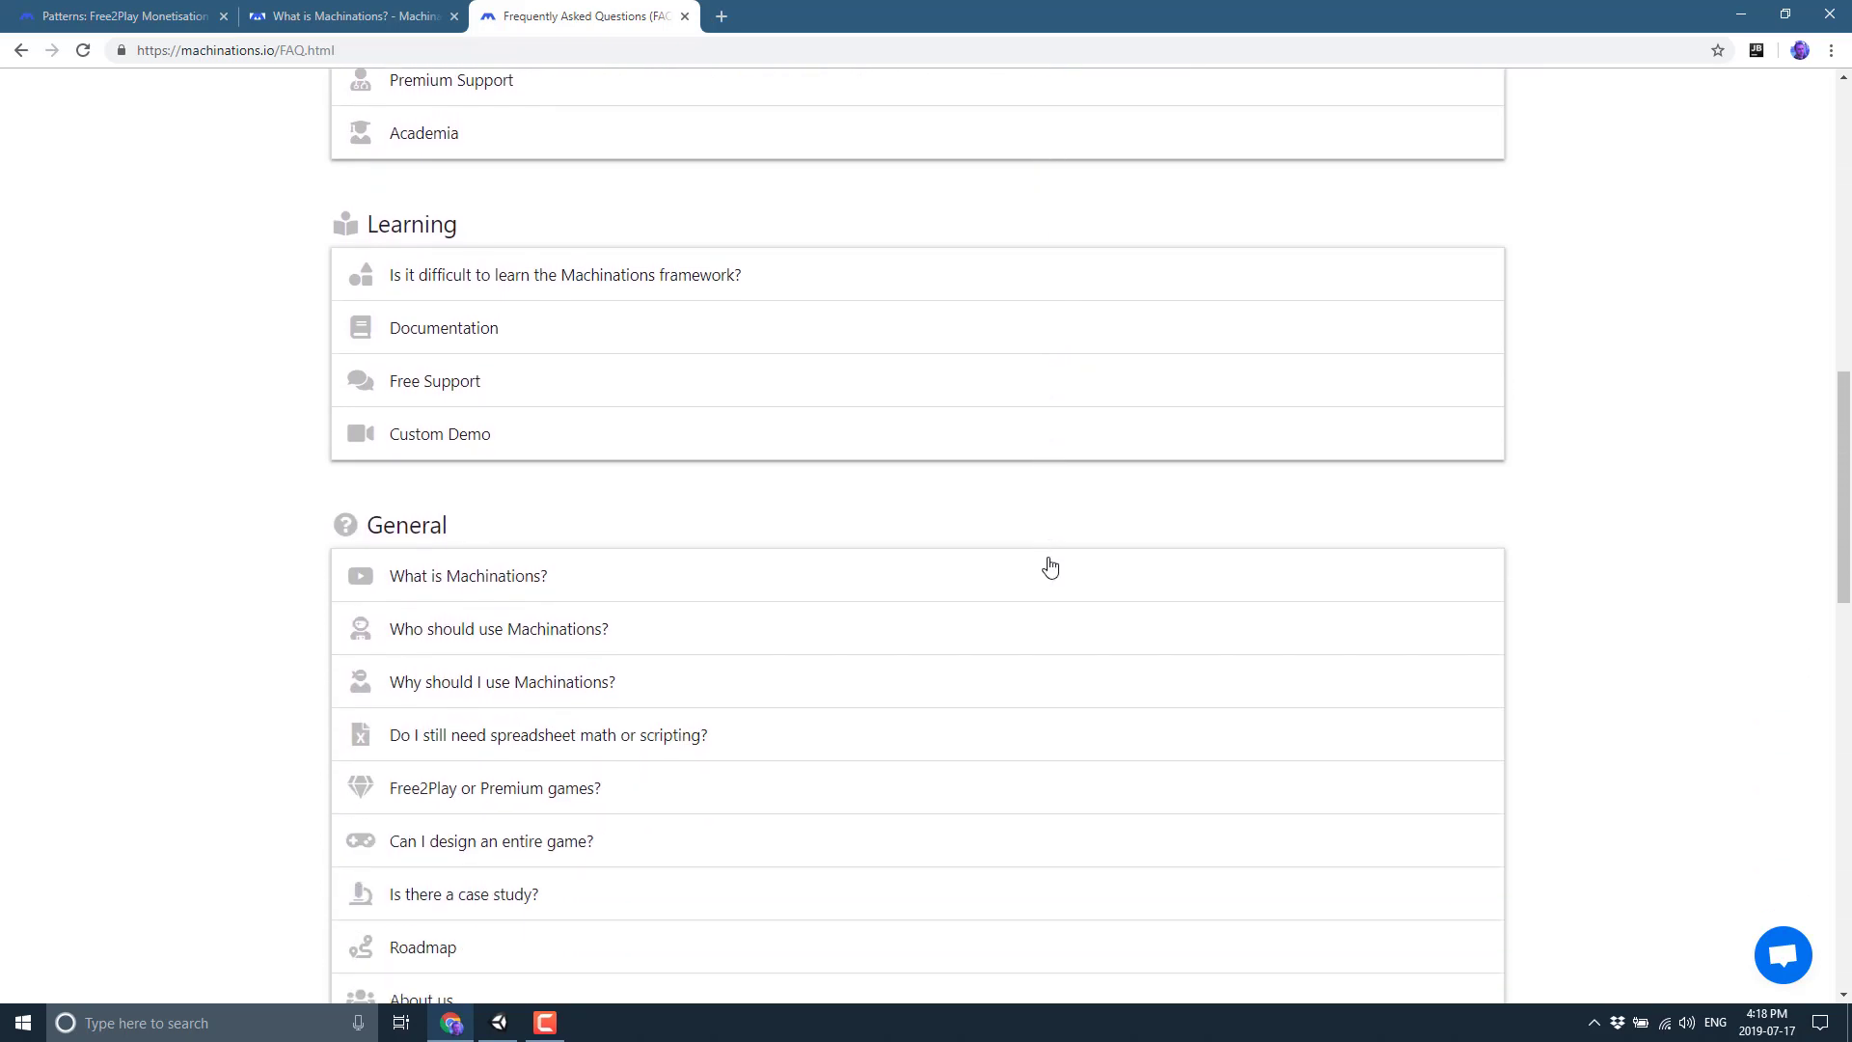
pyautogui.scroll(-2, 1052, 566)
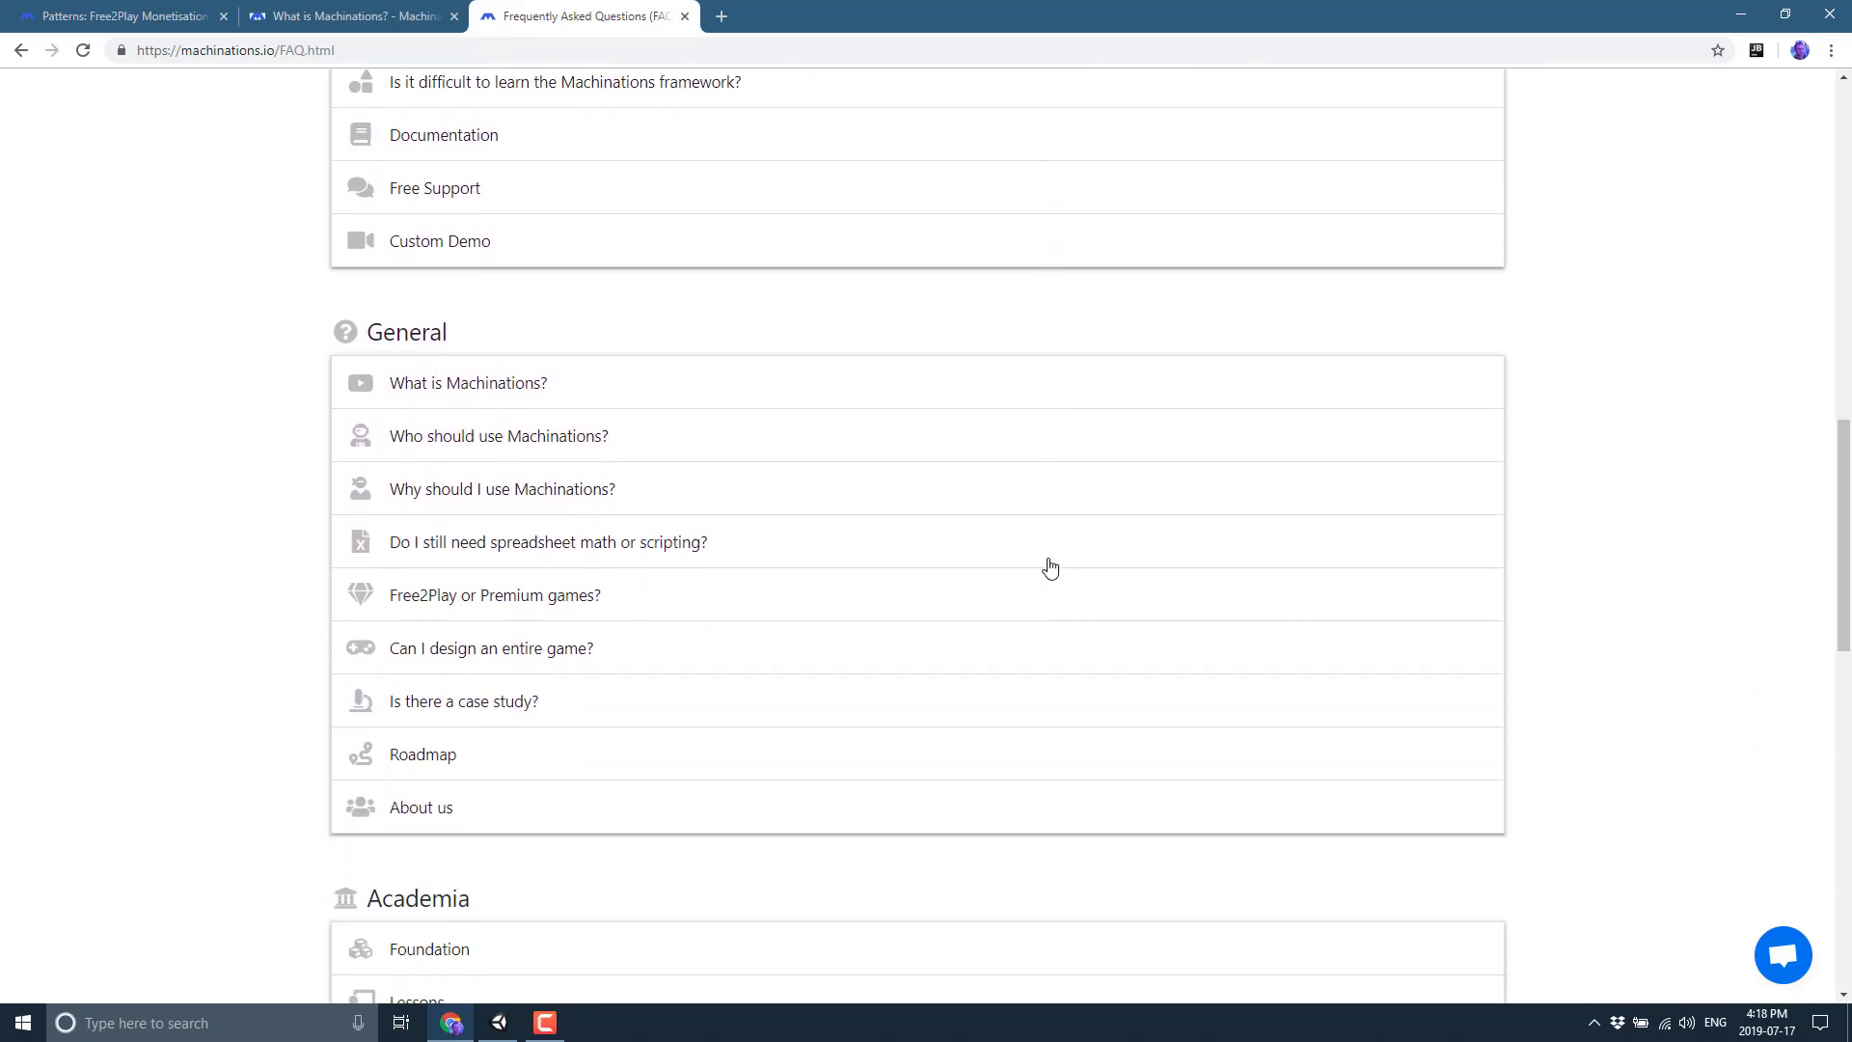
pyautogui.scroll(-3, 1051, 566)
pyautogui.click(379, 455)
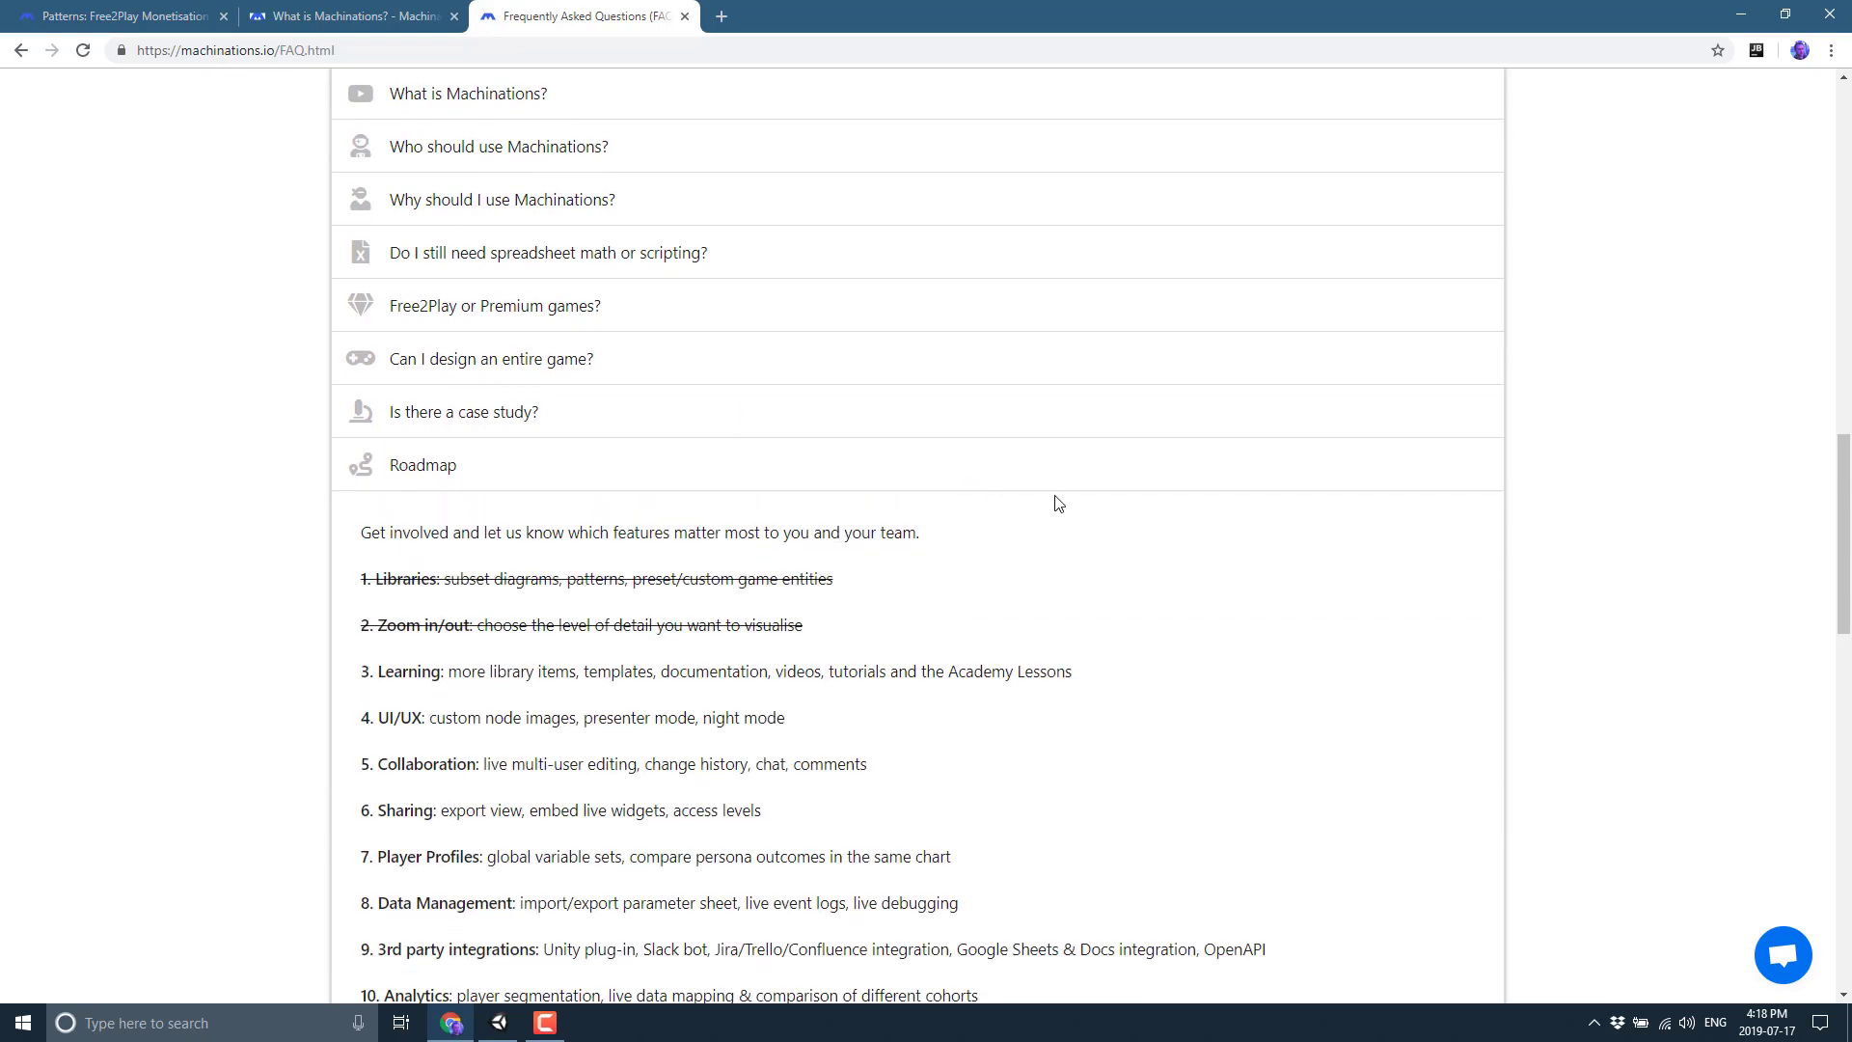
pyautogui.scroll(-2, 1054, 500)
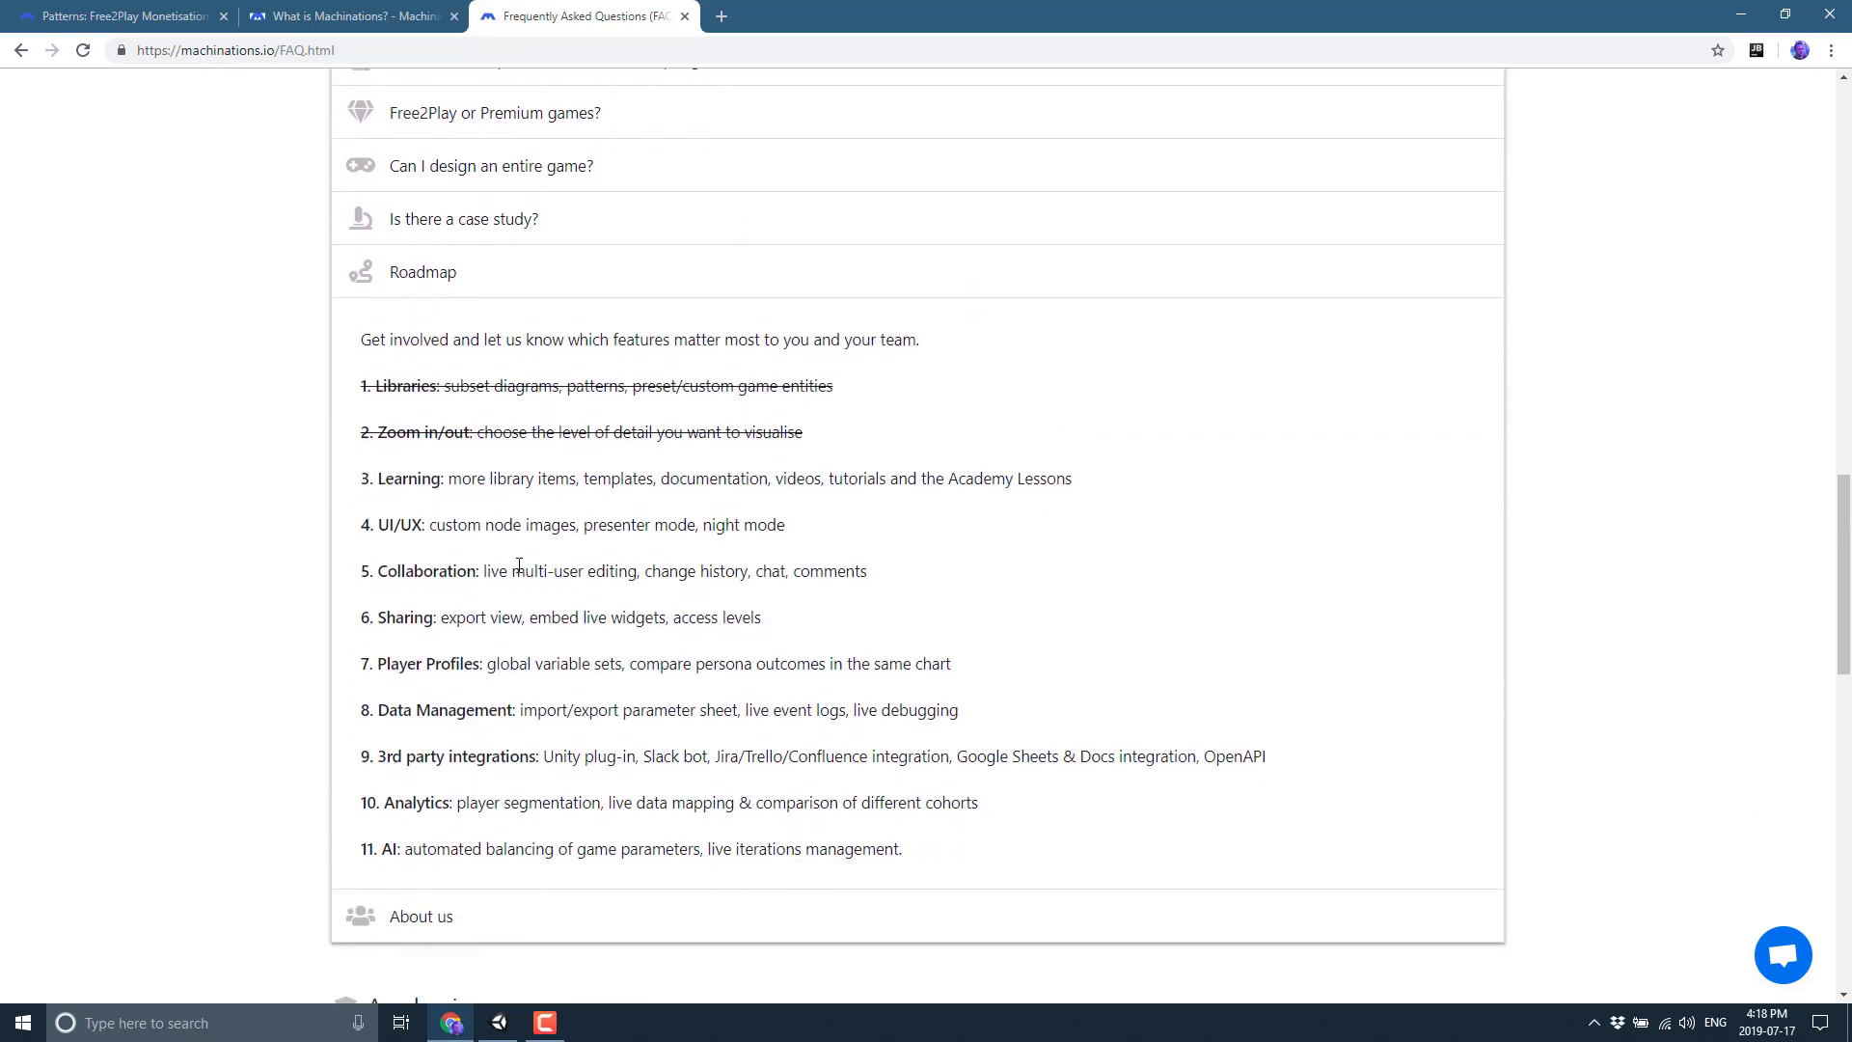
# Highlight the Data Management roadmap features, then scroll back up the FAQ.
pyautogui.moveTo(522, 711); pyautogui.dragTo(1000, 711)
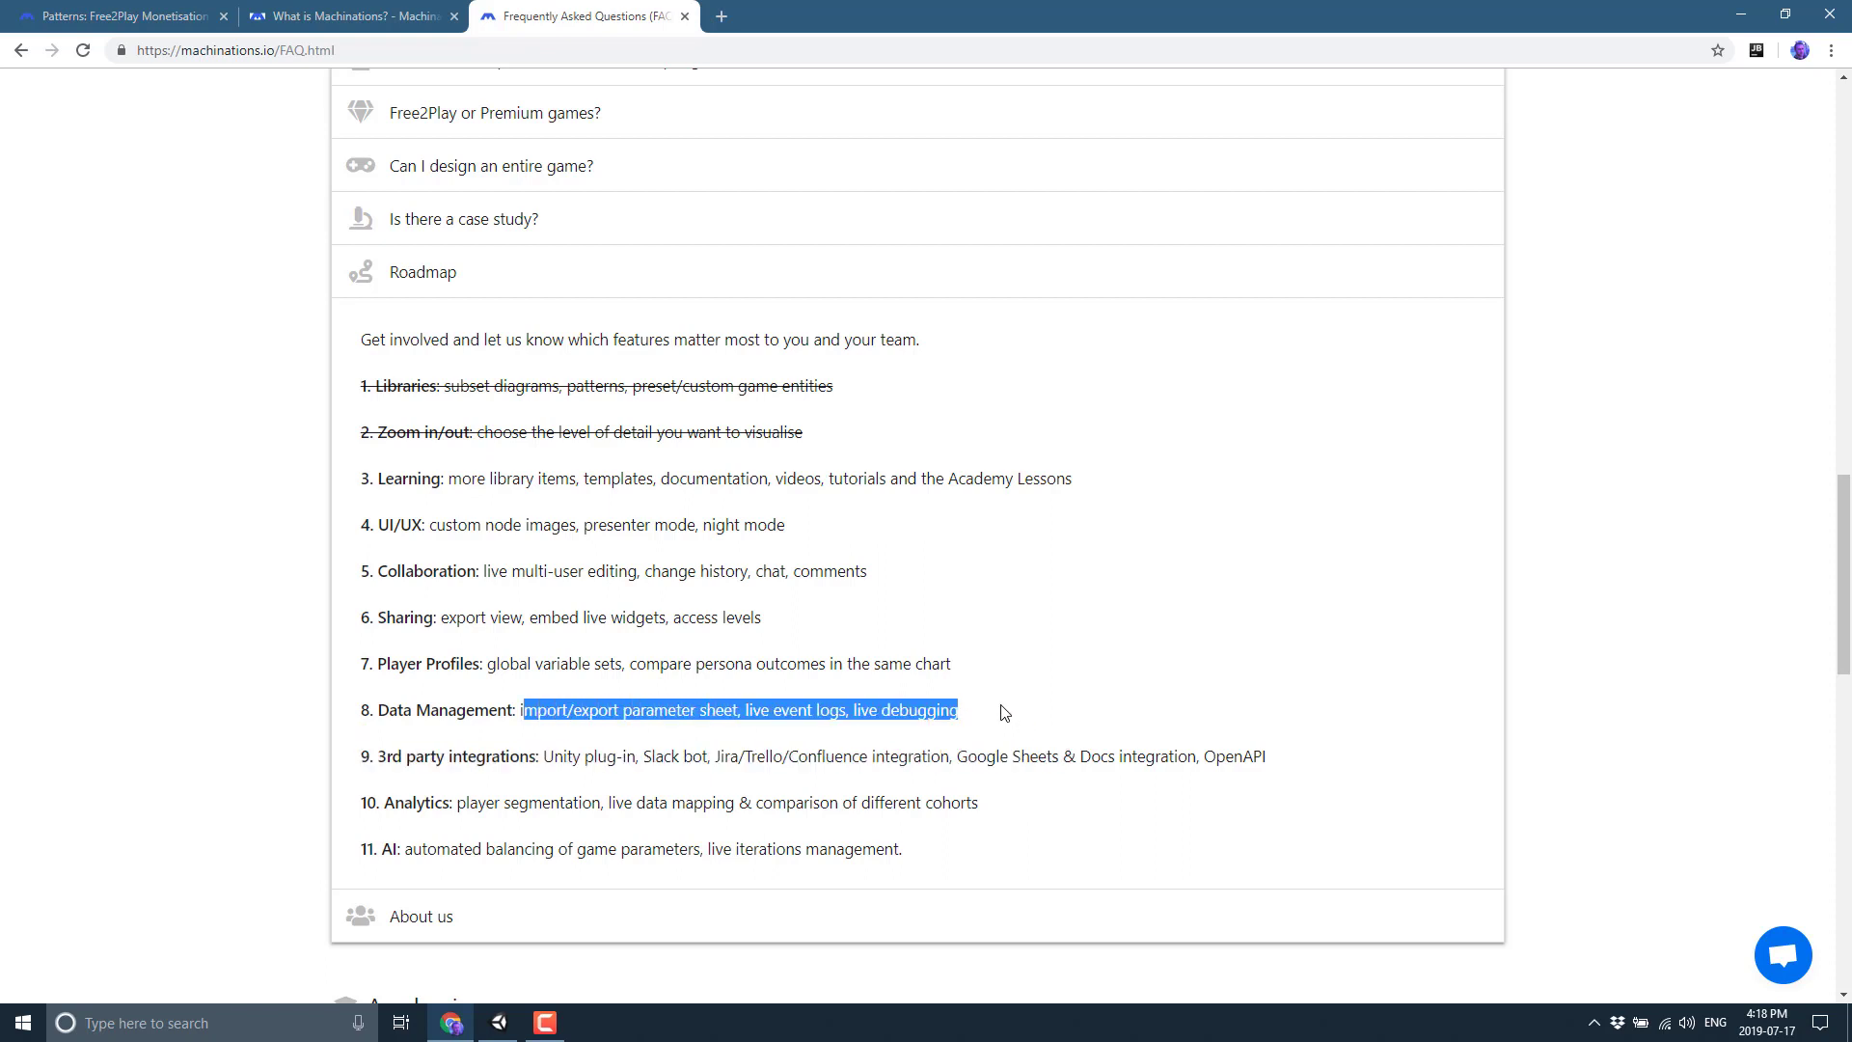
pyautogui.click(1029, 711)
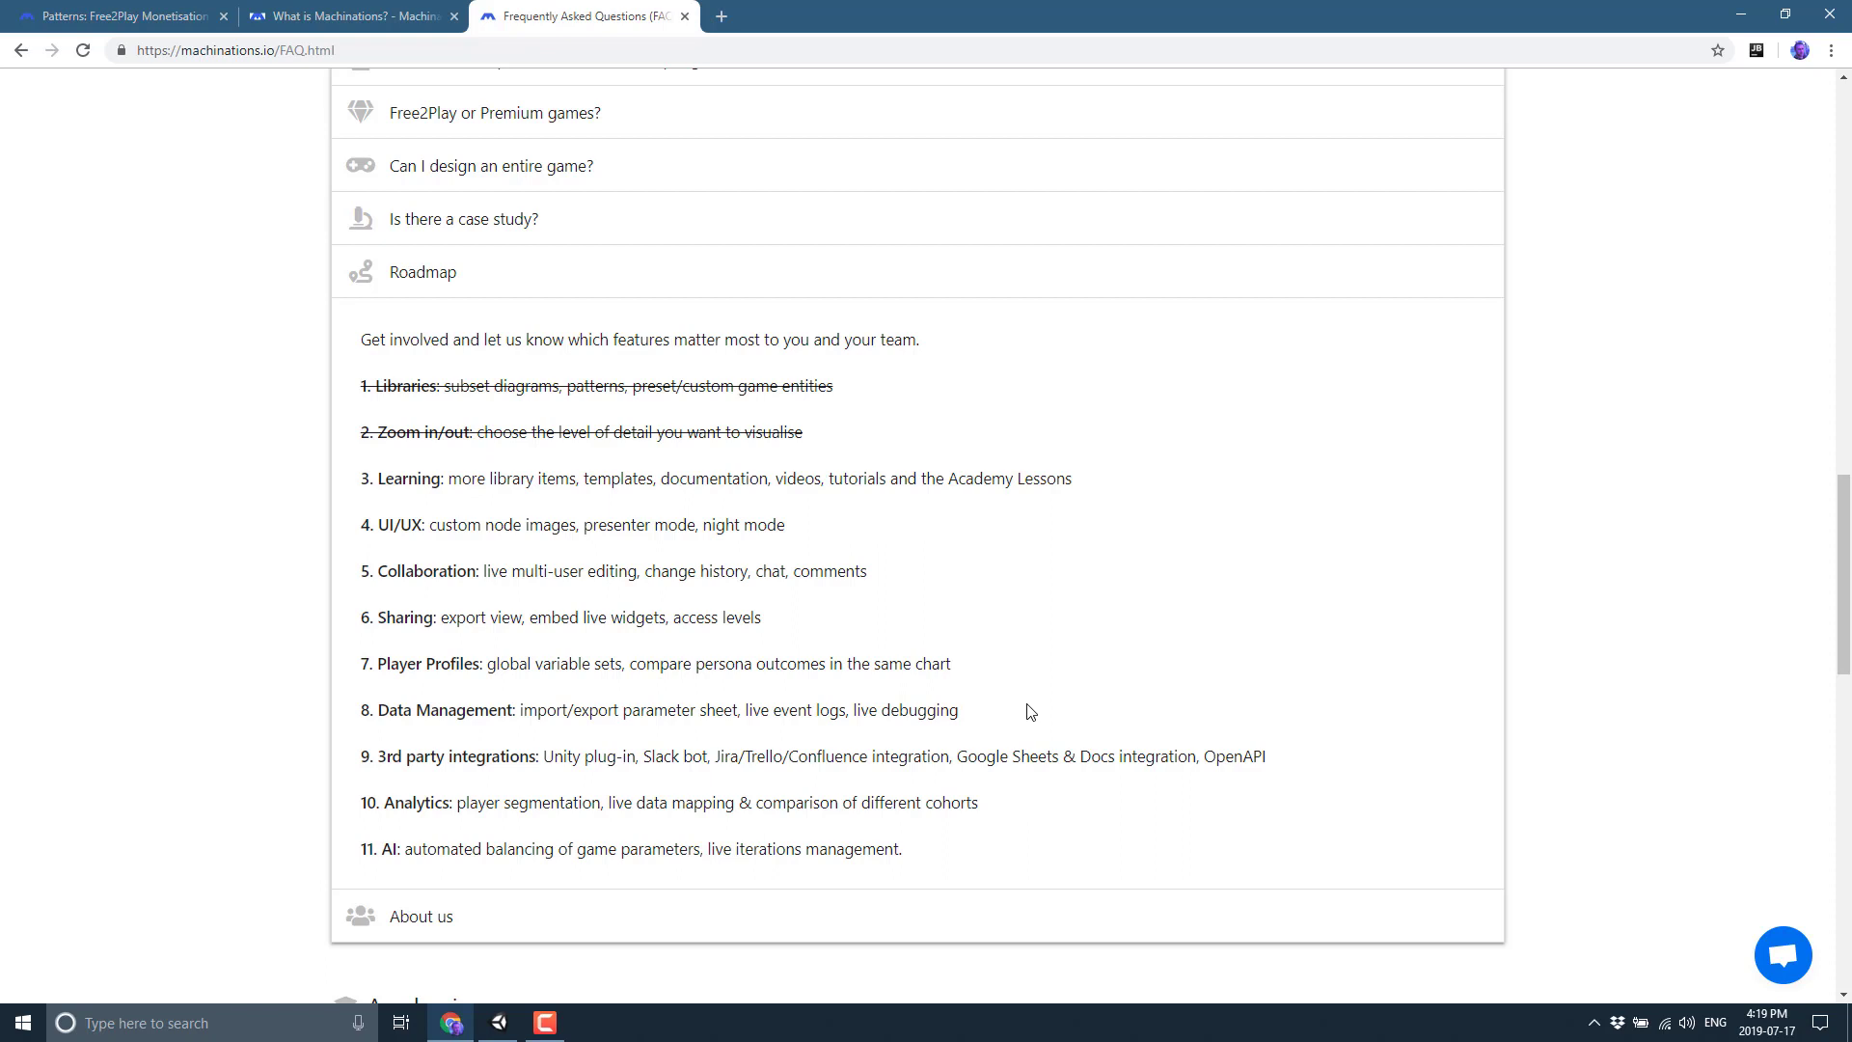
pyautogui.scroll(-6, 1029, 712)
pyautogui.scroll(6, 1038, 682)
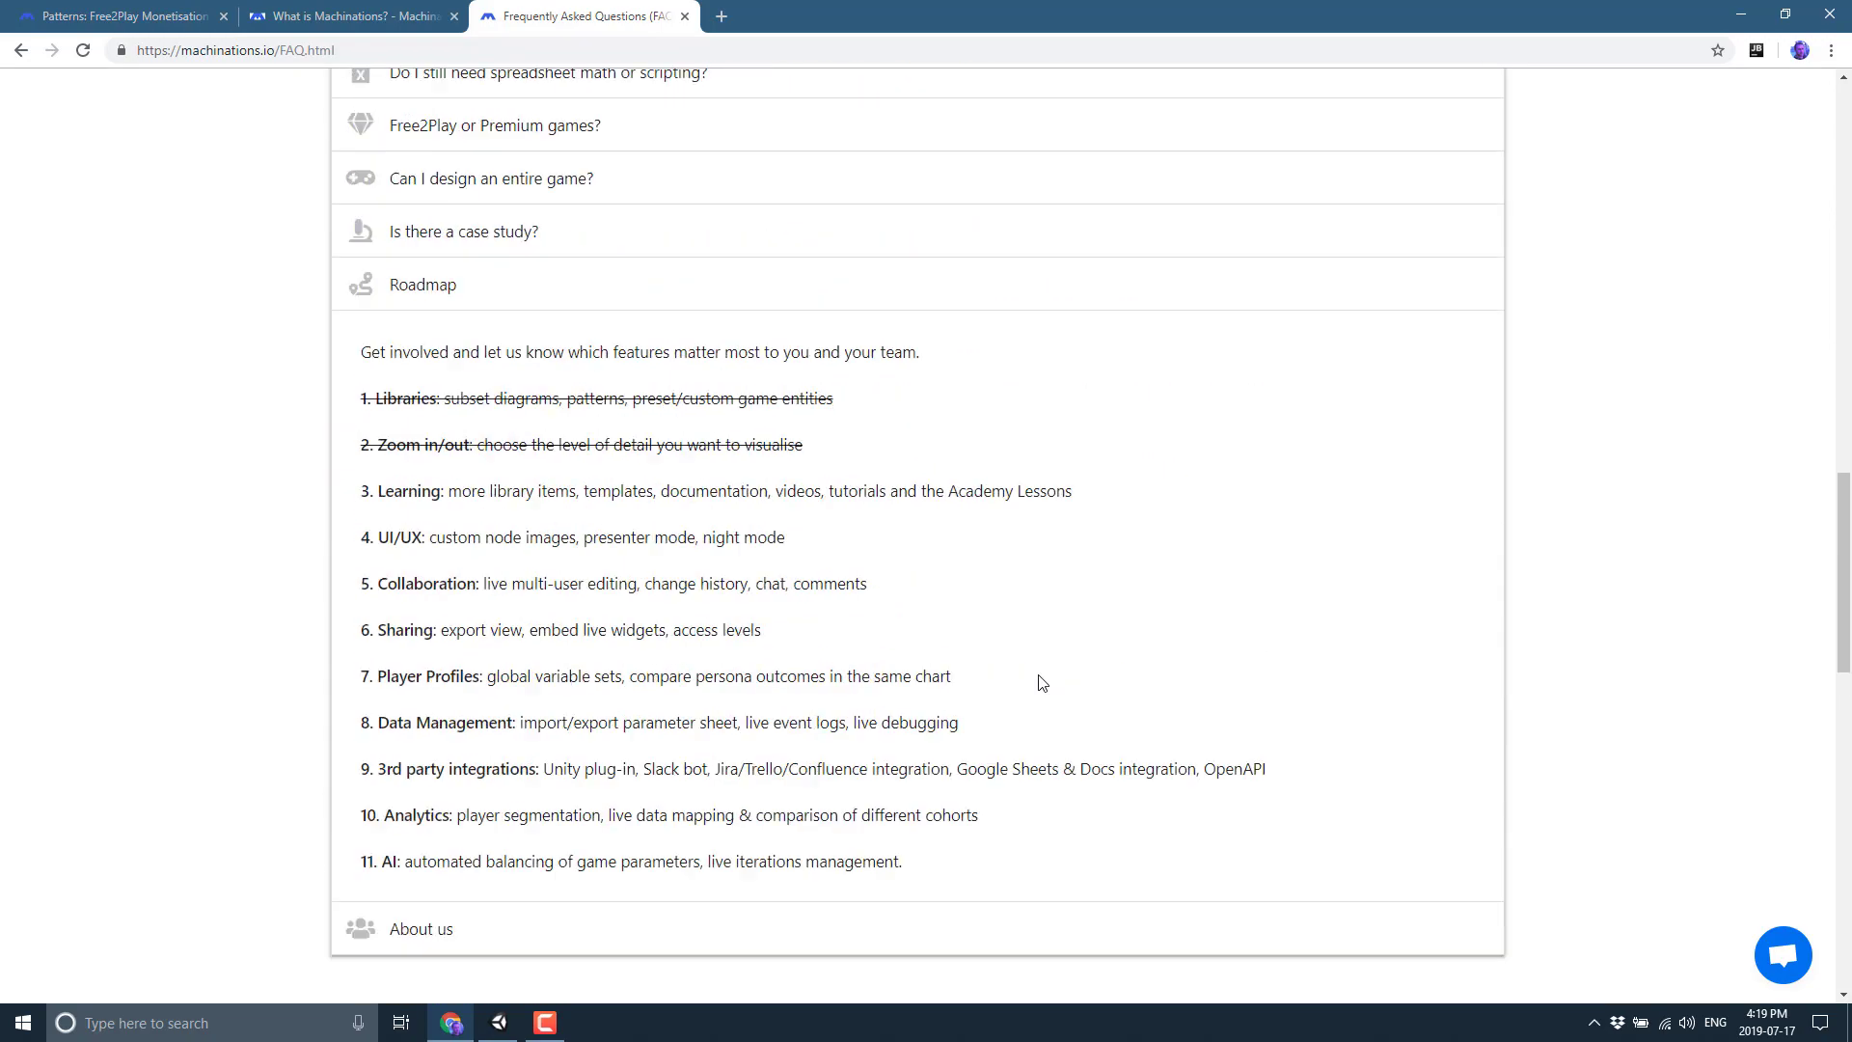
pyautogui.scroll(20, 1041, 682)
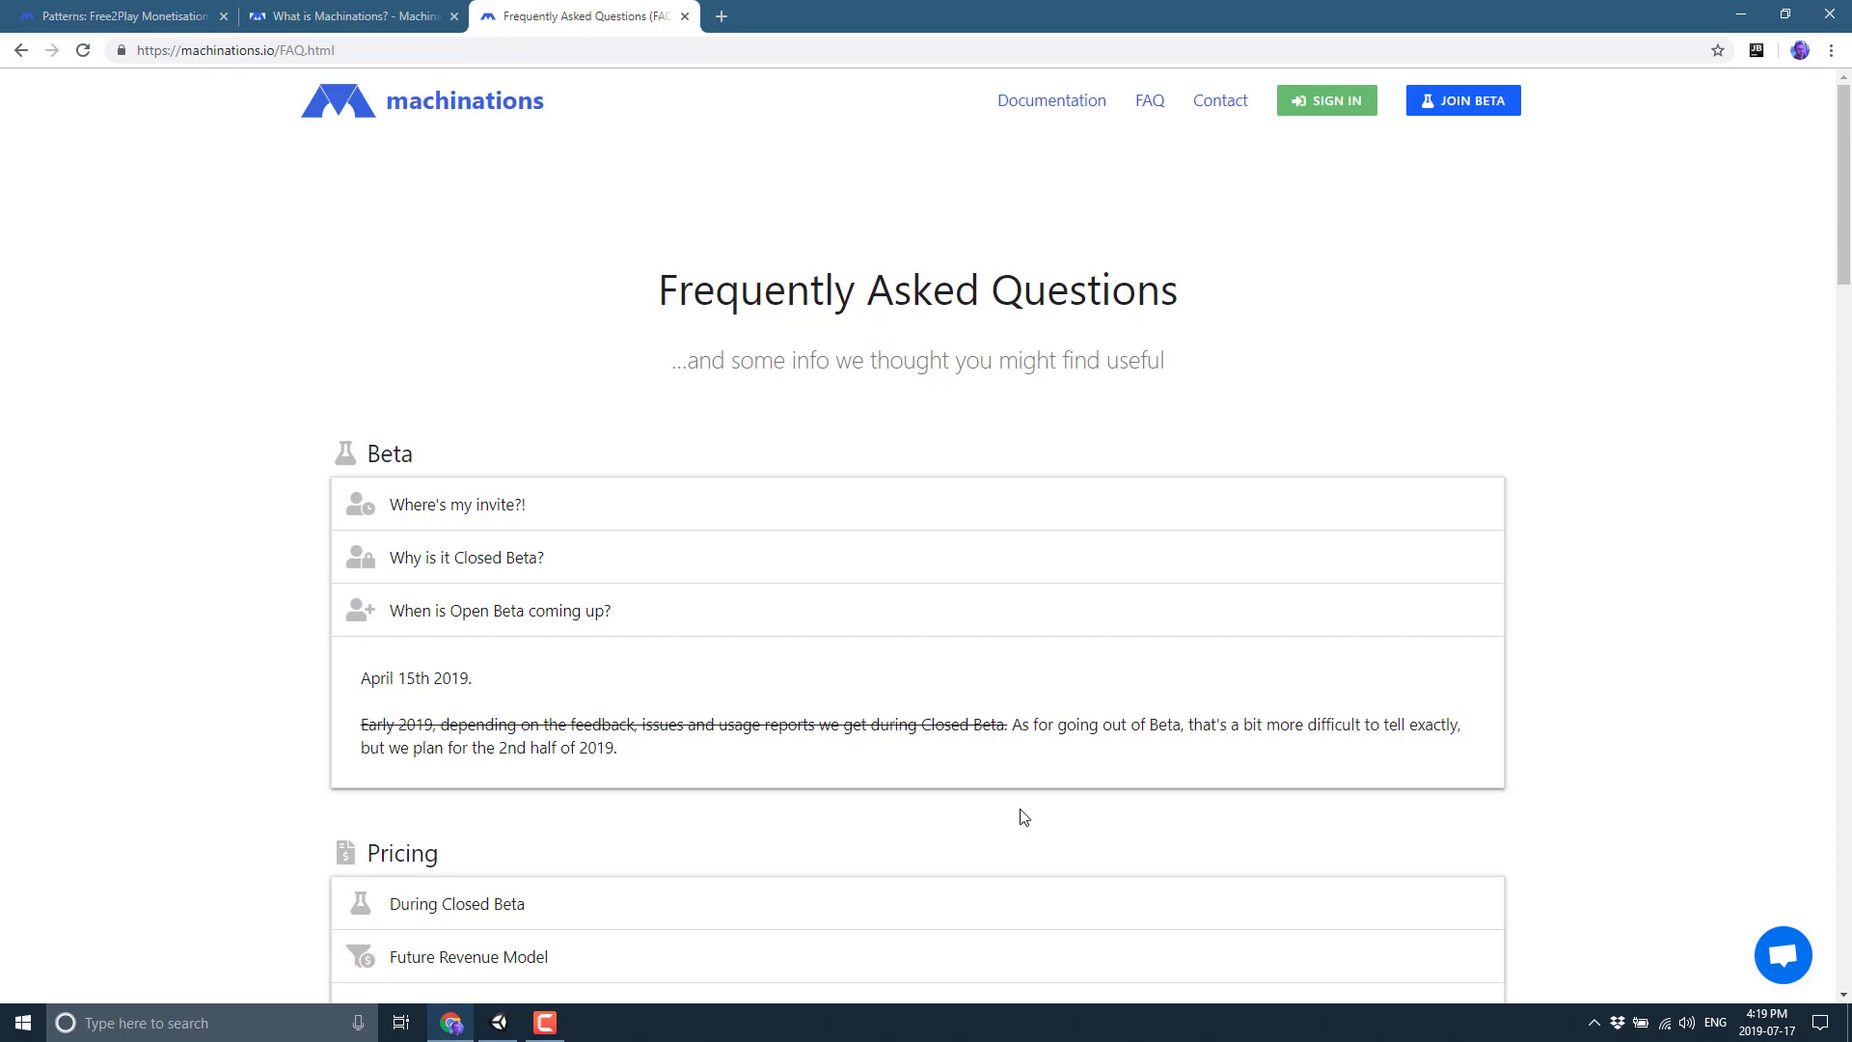
# Back on the Free2Play Monetisation tab, pick 'Game: Tap Titans 2' from the template list.
pyautogui.click(179, 17)
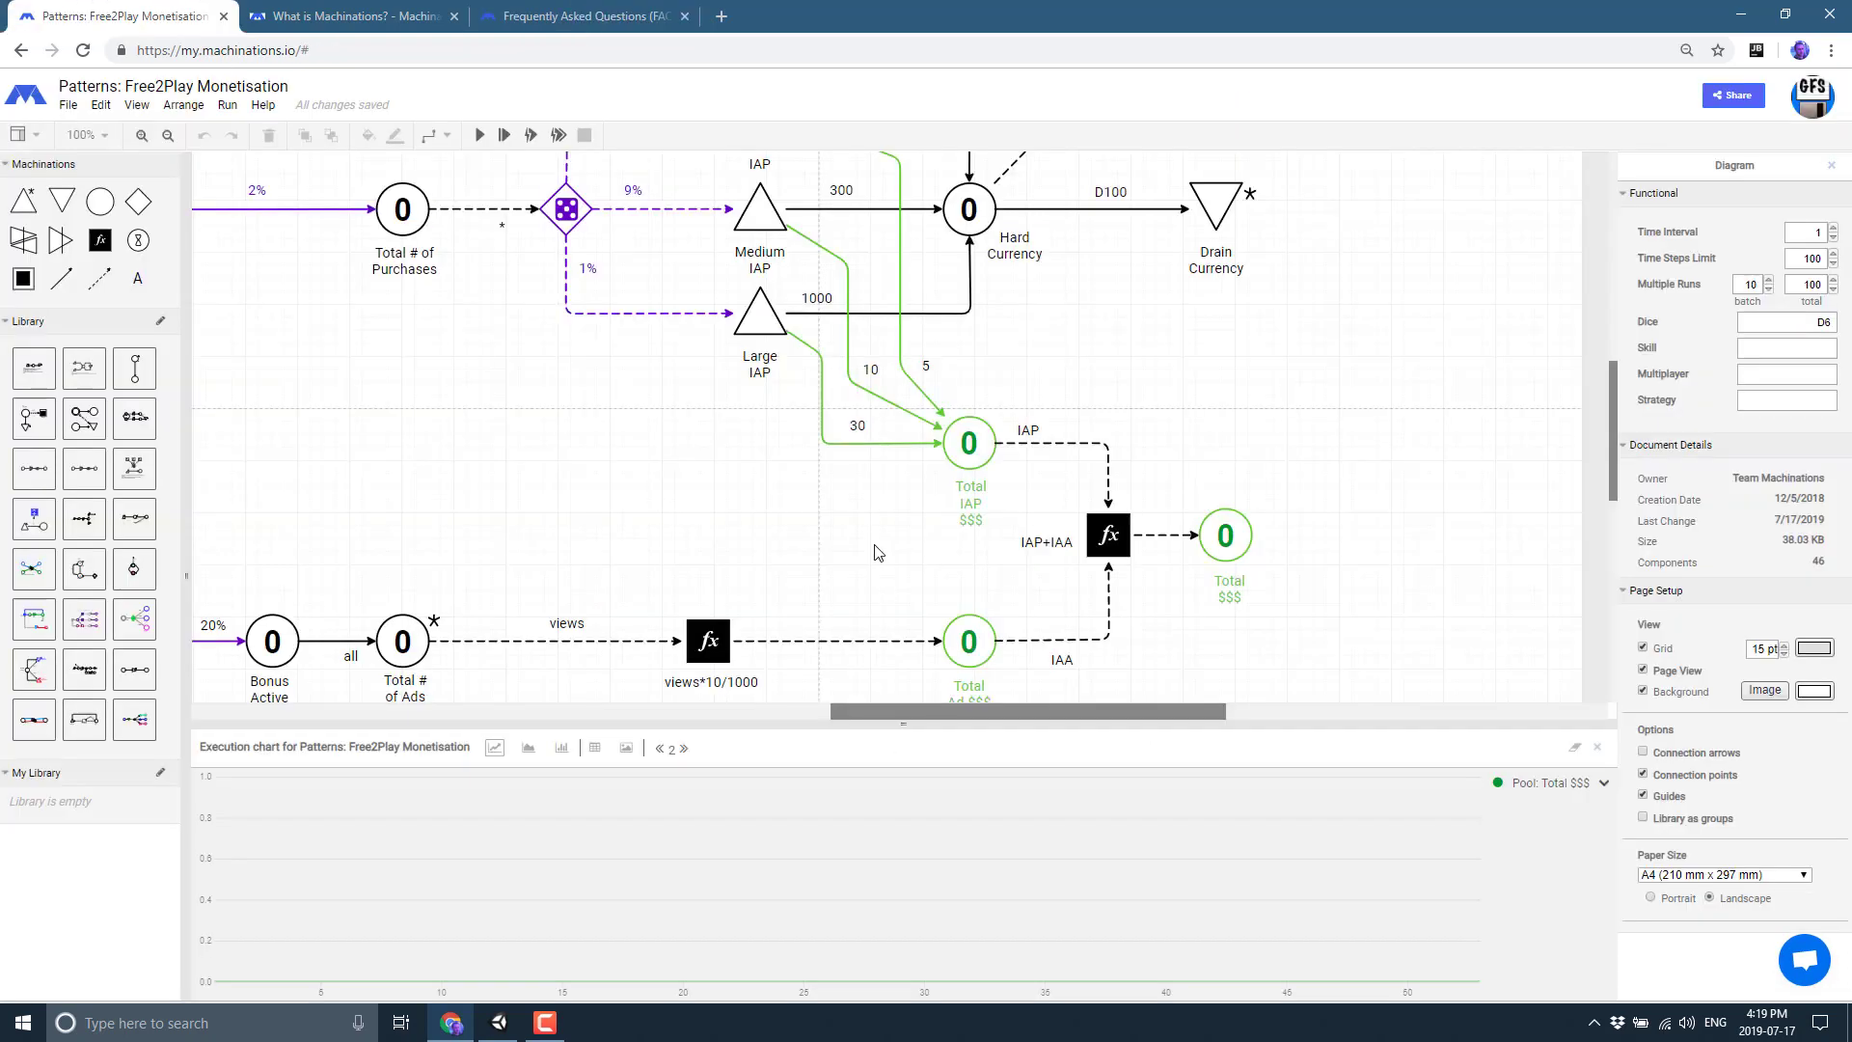
pyautogui.click(67, 104)
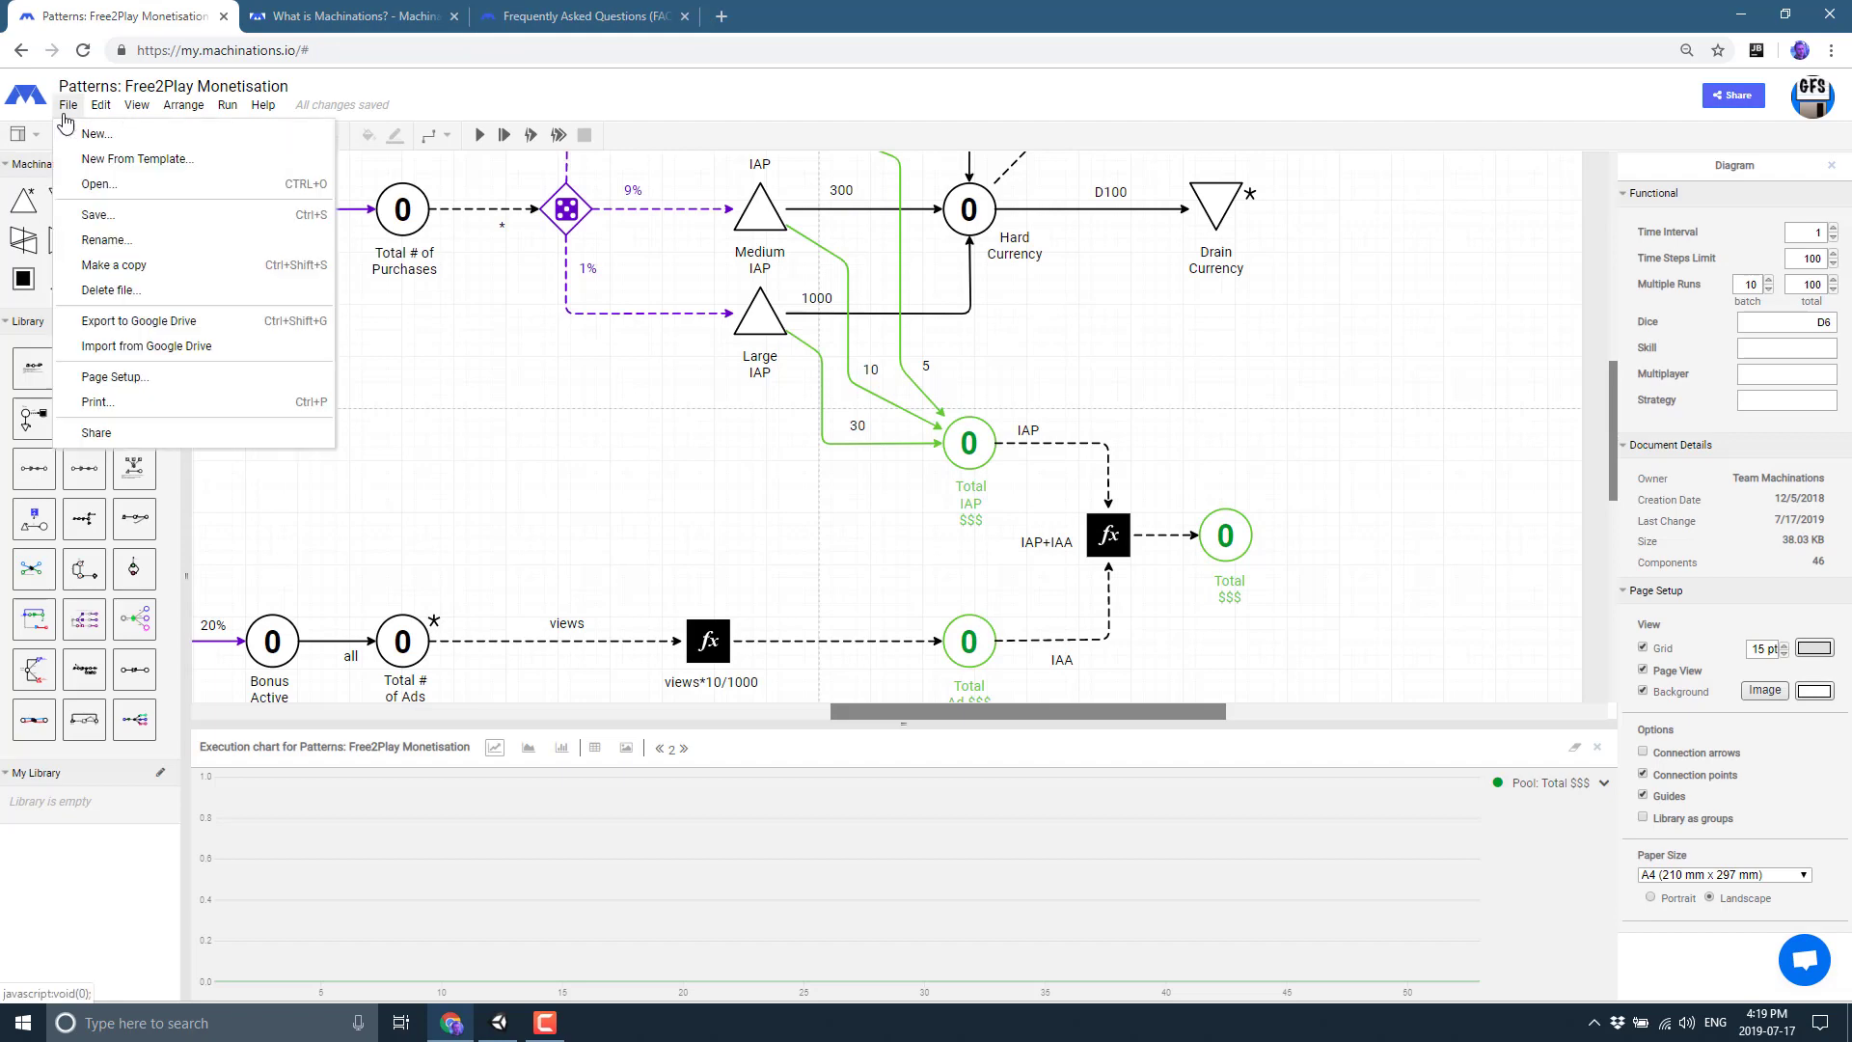
pyautogui.click(106, 158)
pyautogui.scroll(-2, 661, 579)
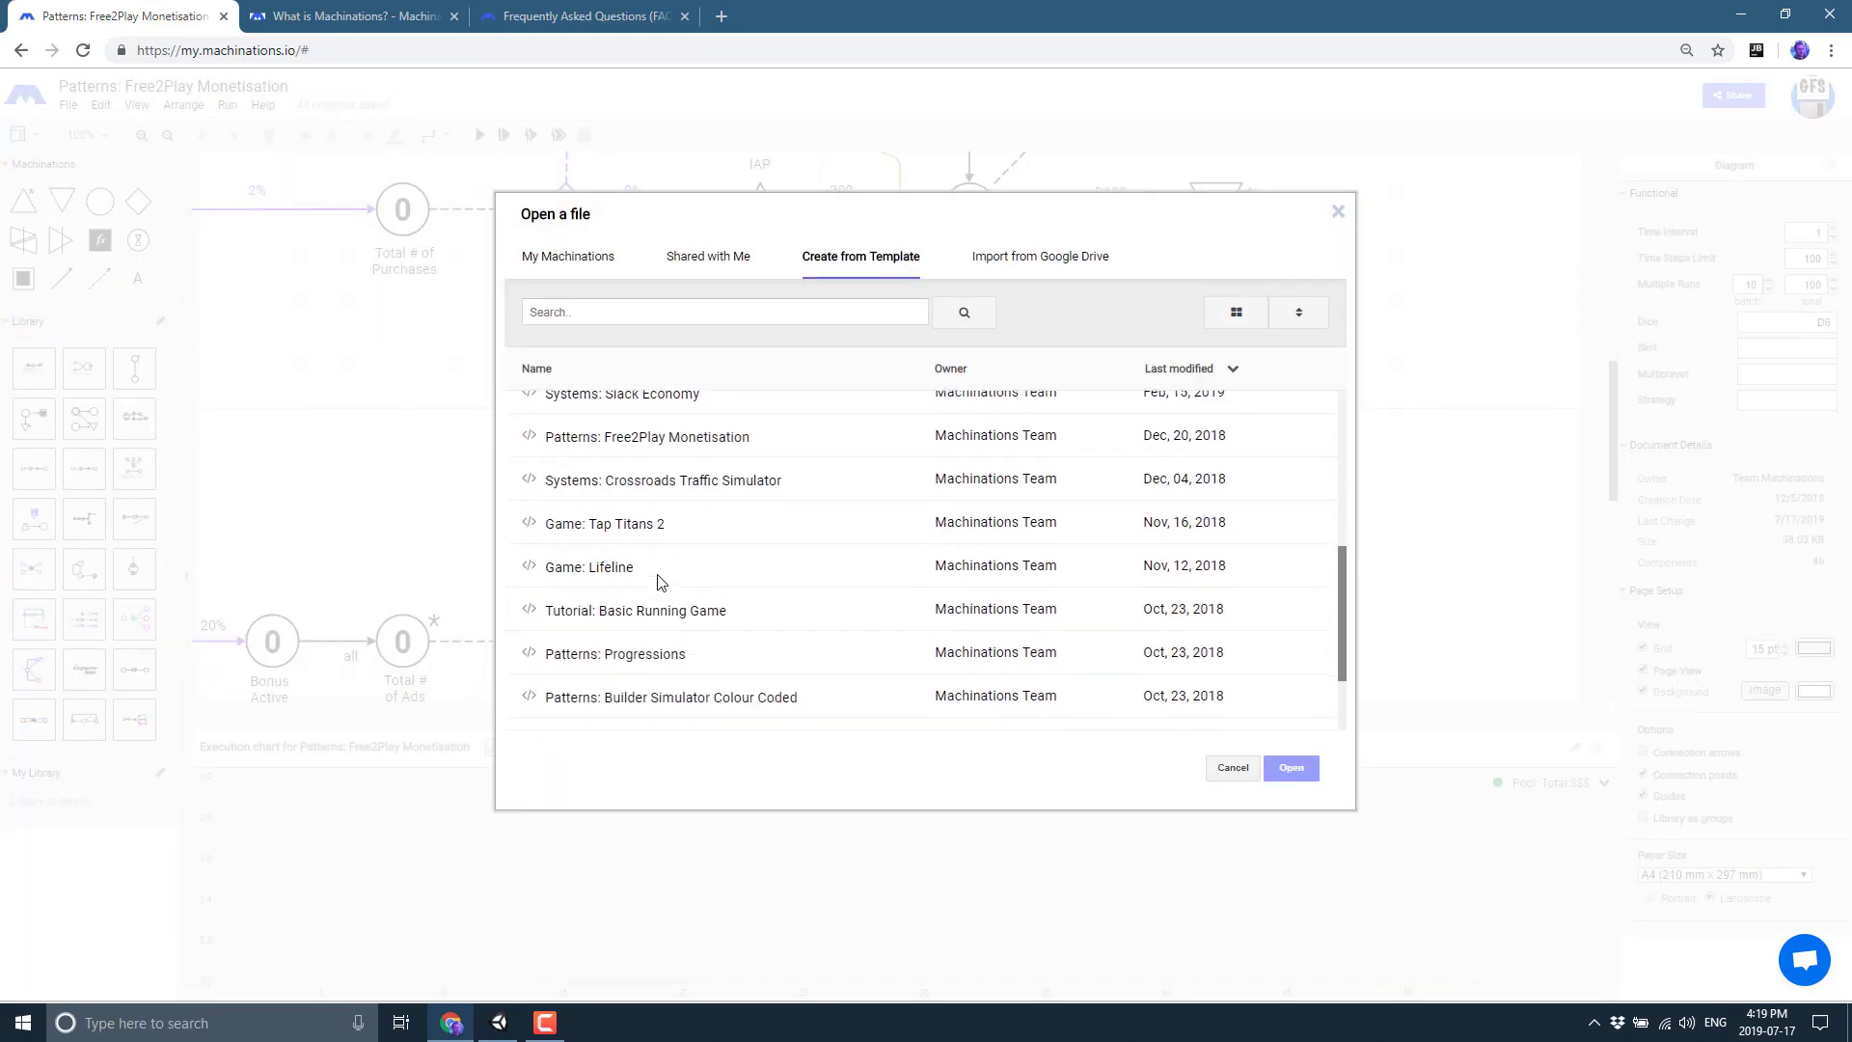
pyautogui.doubleClick(632, 530)
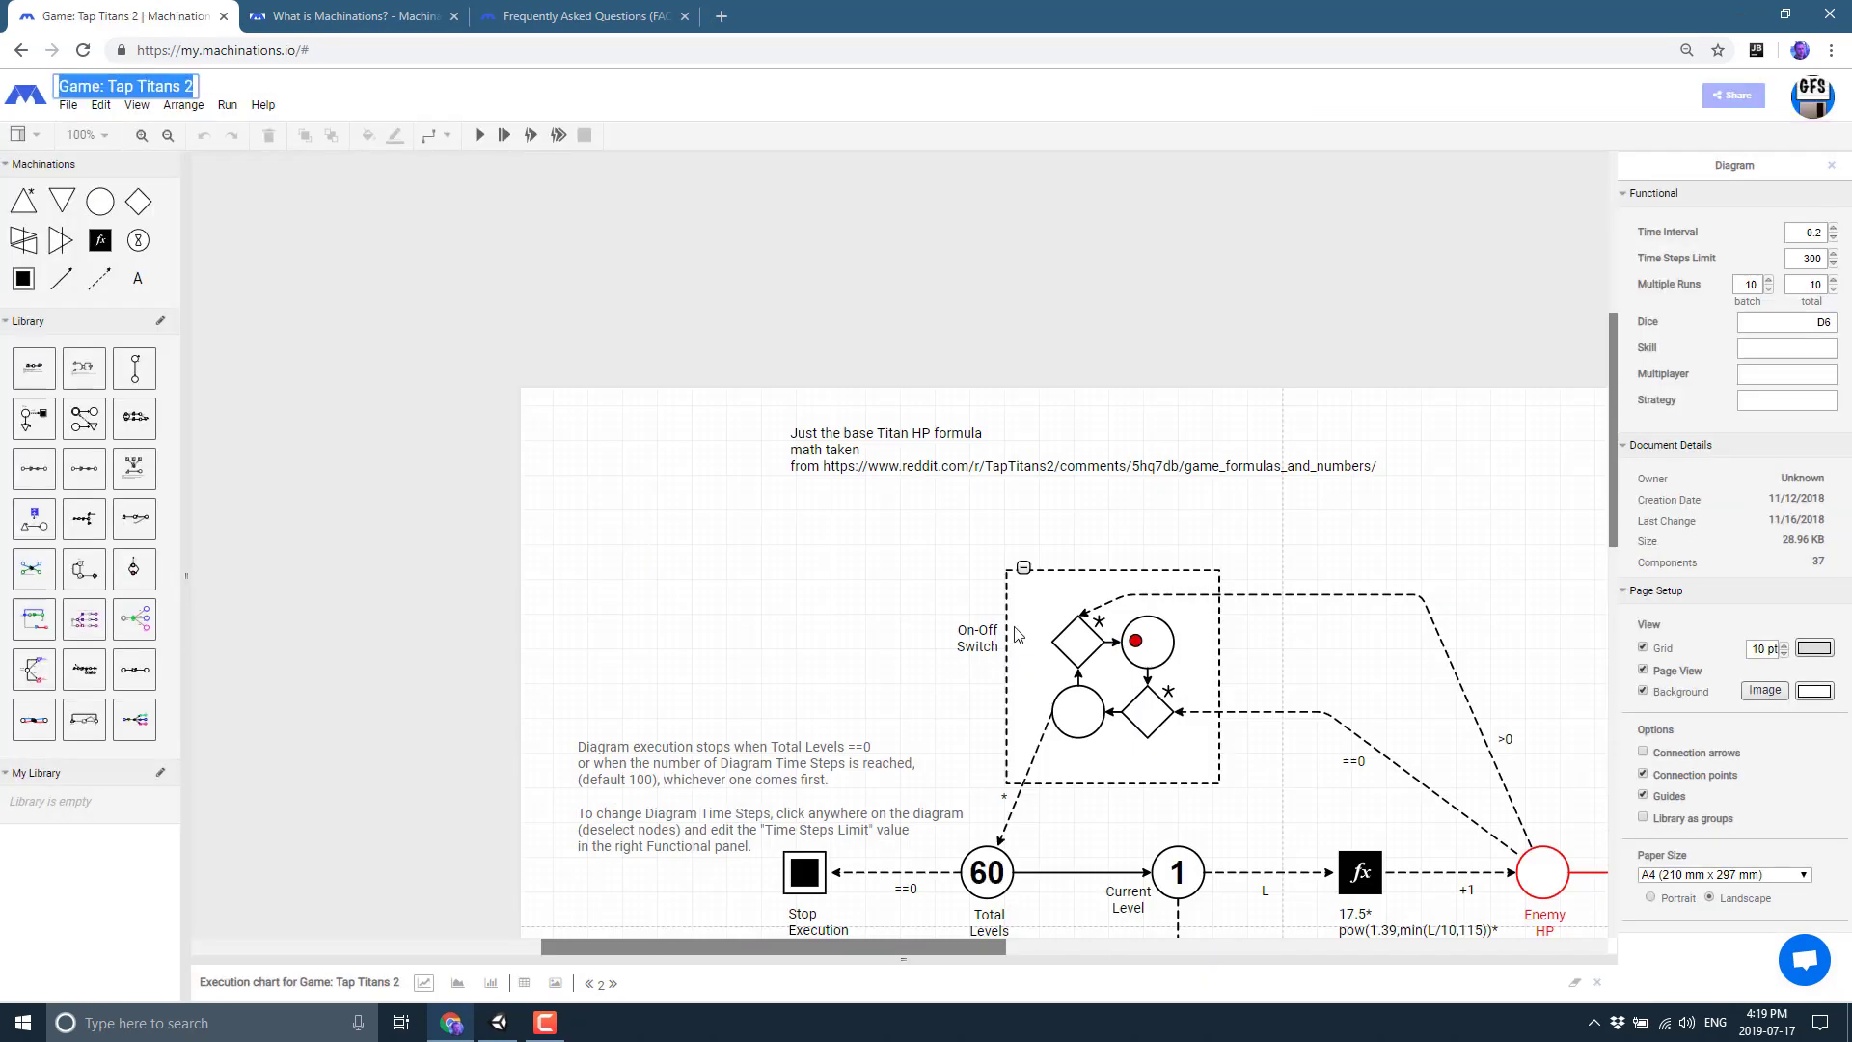
# Inspect the On-Off Switch group, the formula node feeding Enemy HP, and the Enemy HP node.
pyautogui.click(1017, 633)
pyautogui.scroll(-5, 1199, 690)
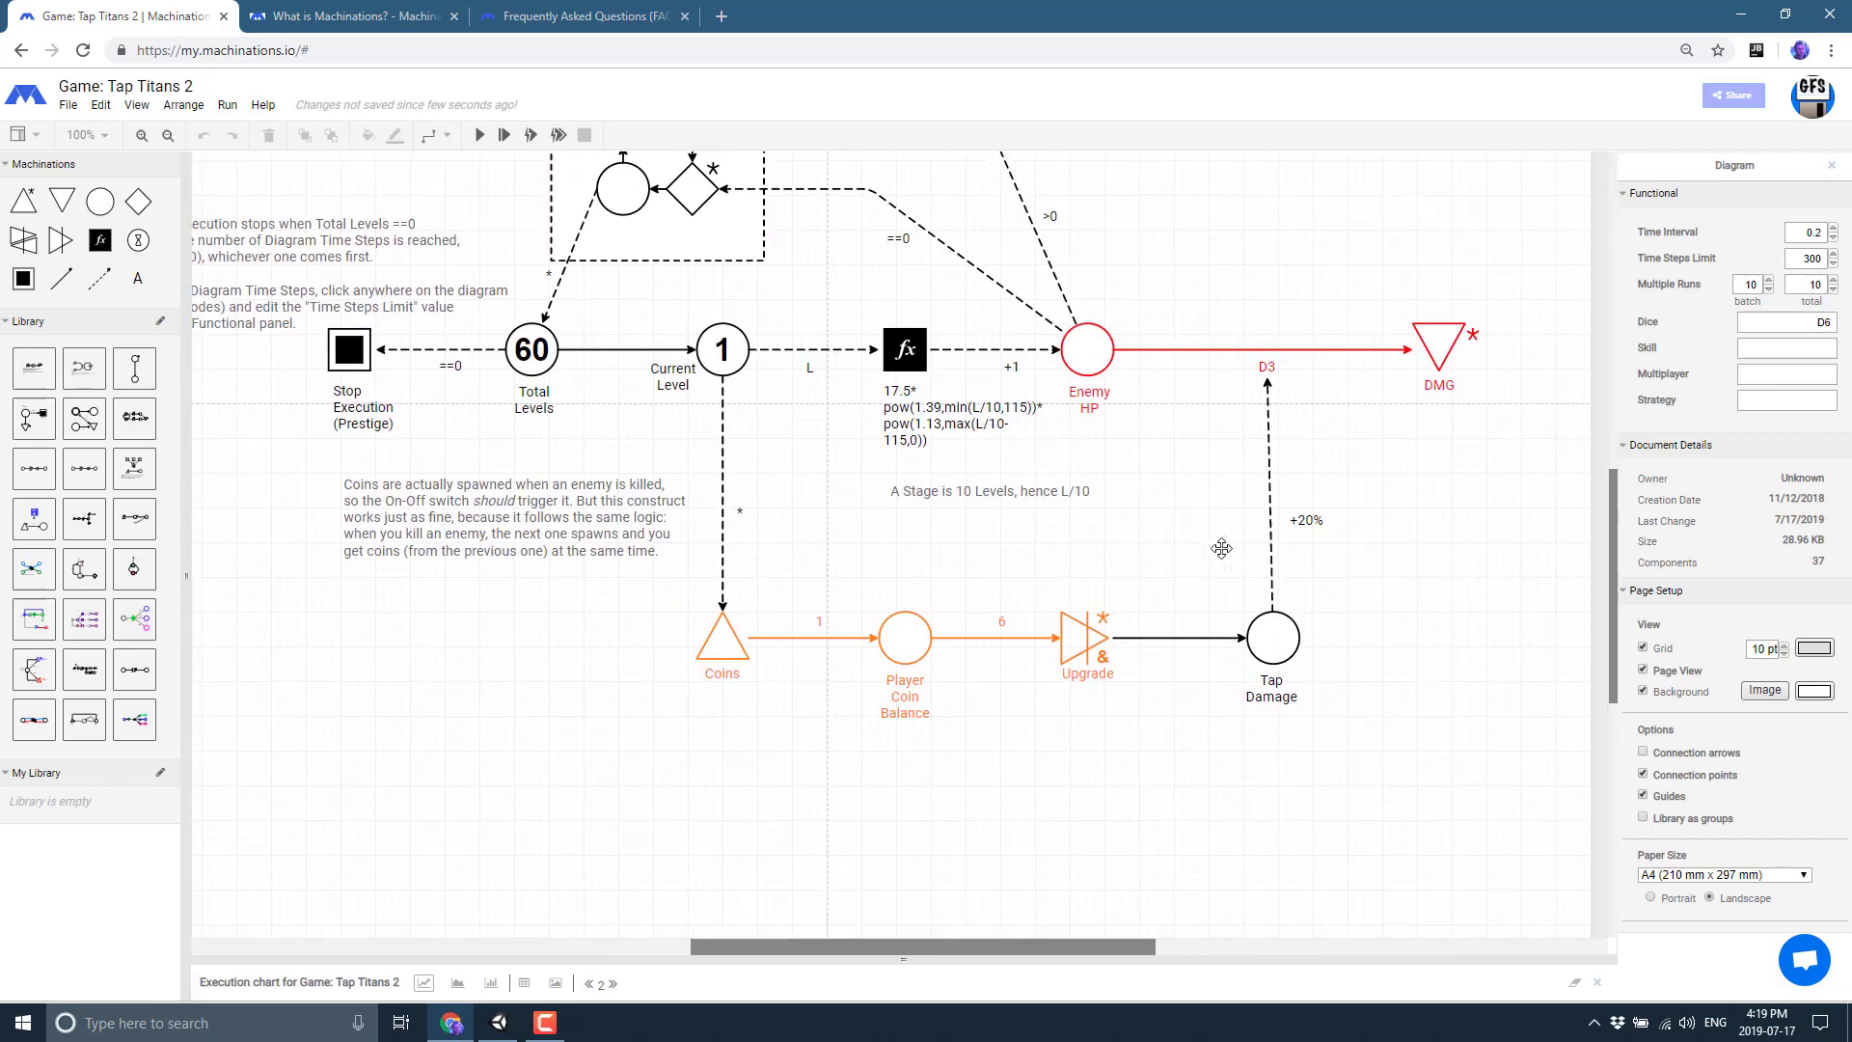
pyautogui.click(929, 405)
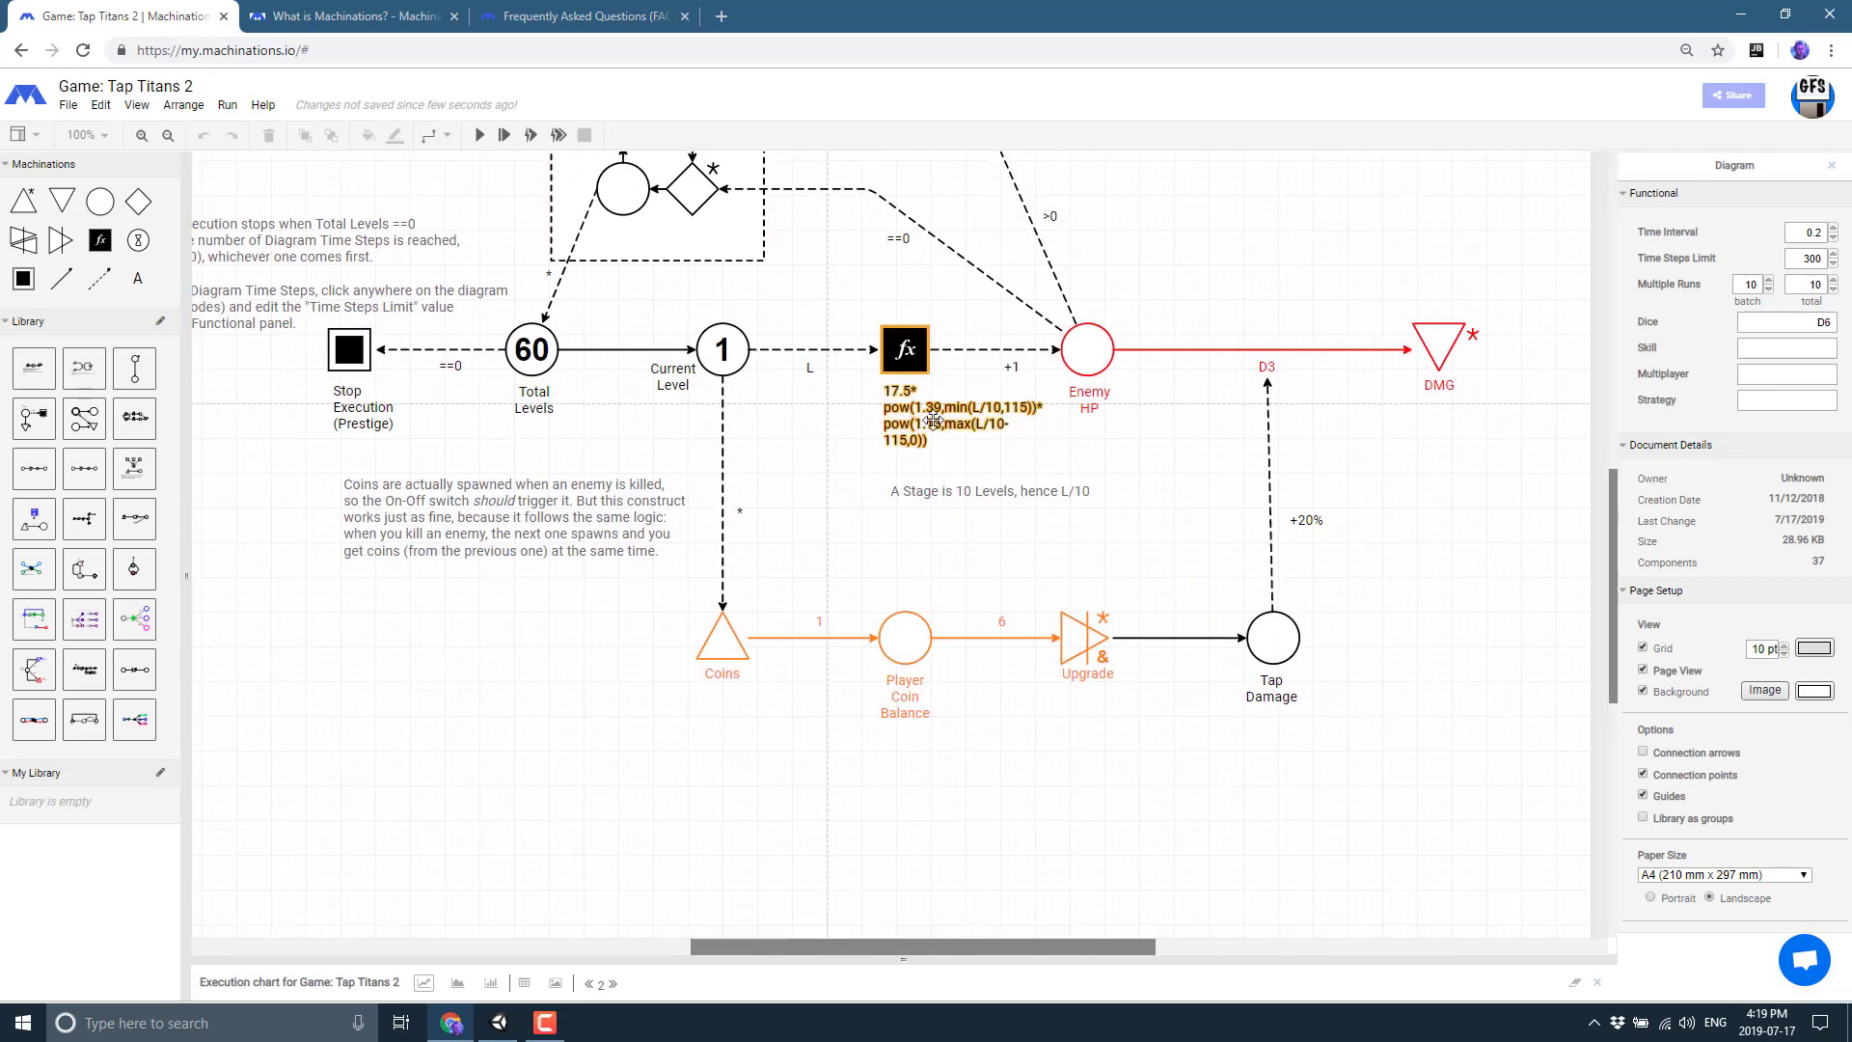
pyautogui.click(1088, 474)
pyautogui.scroll(2, 1088, 475)
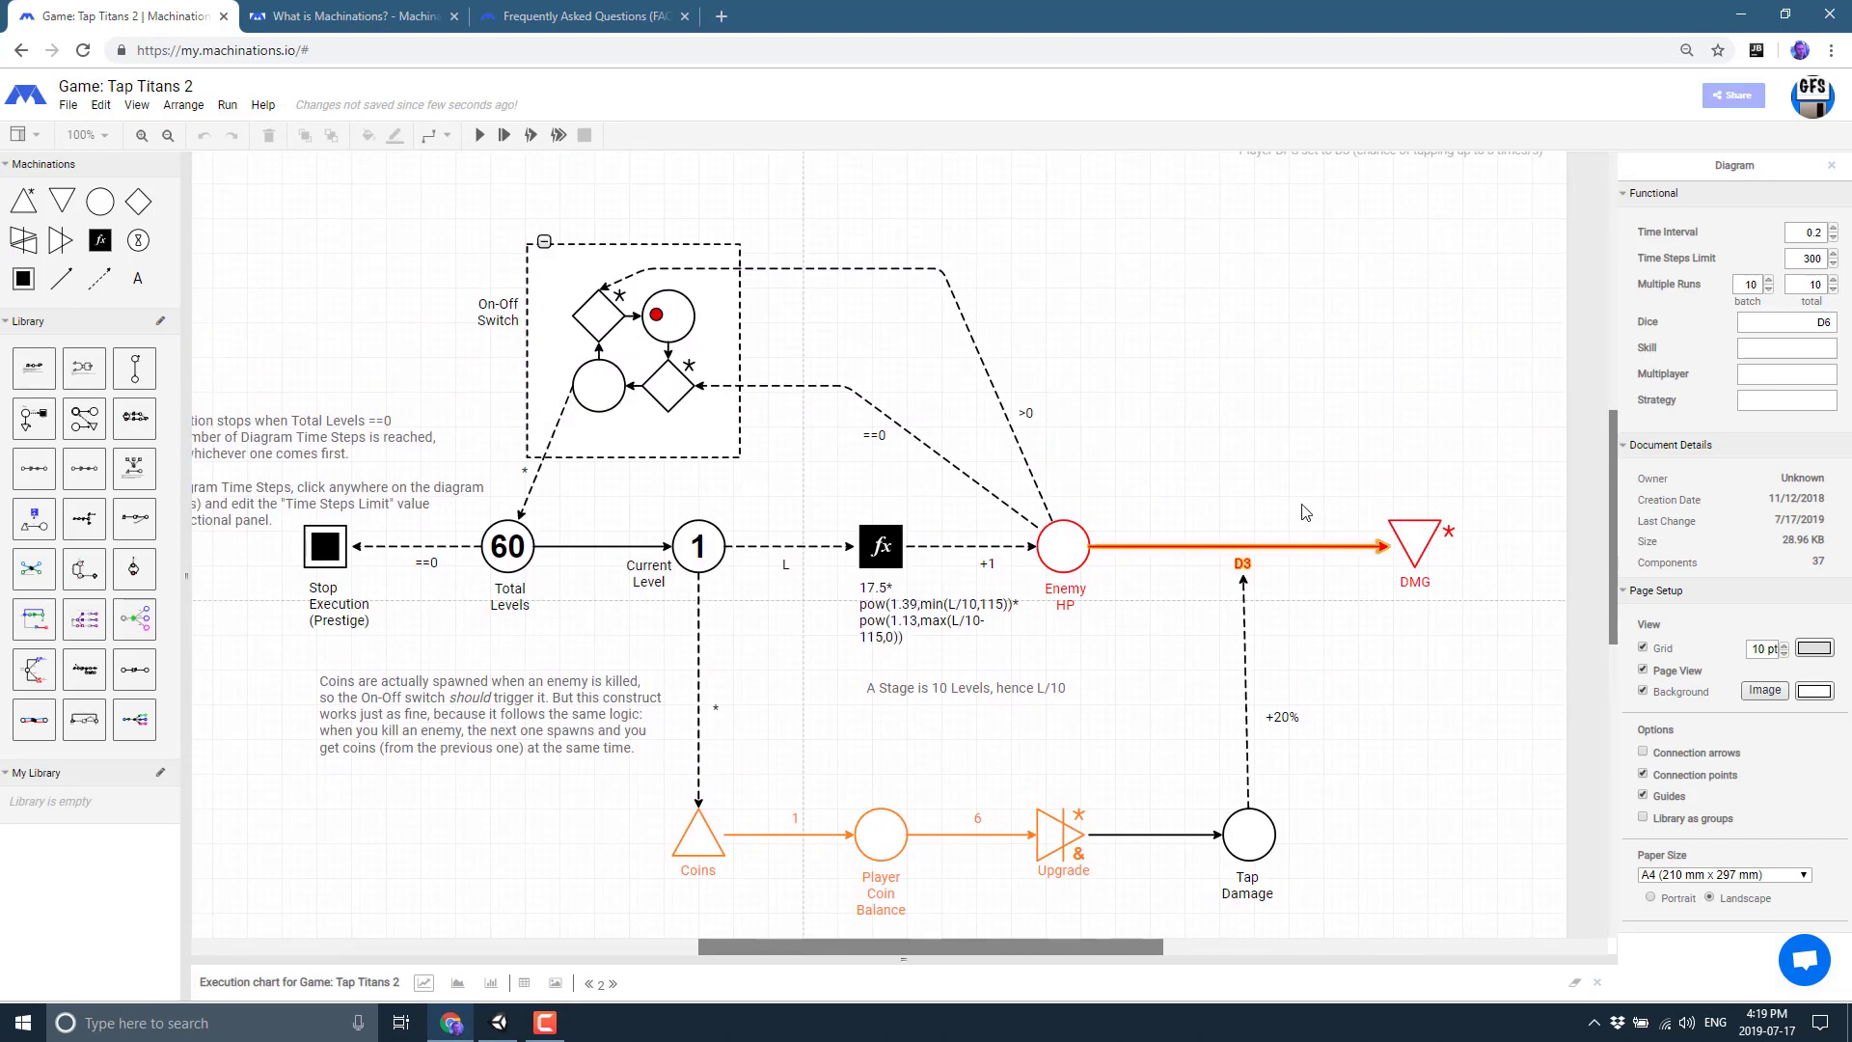
pyautogui.click(1053, 615)
pyautogui.scroll(-2, 1064, 473)
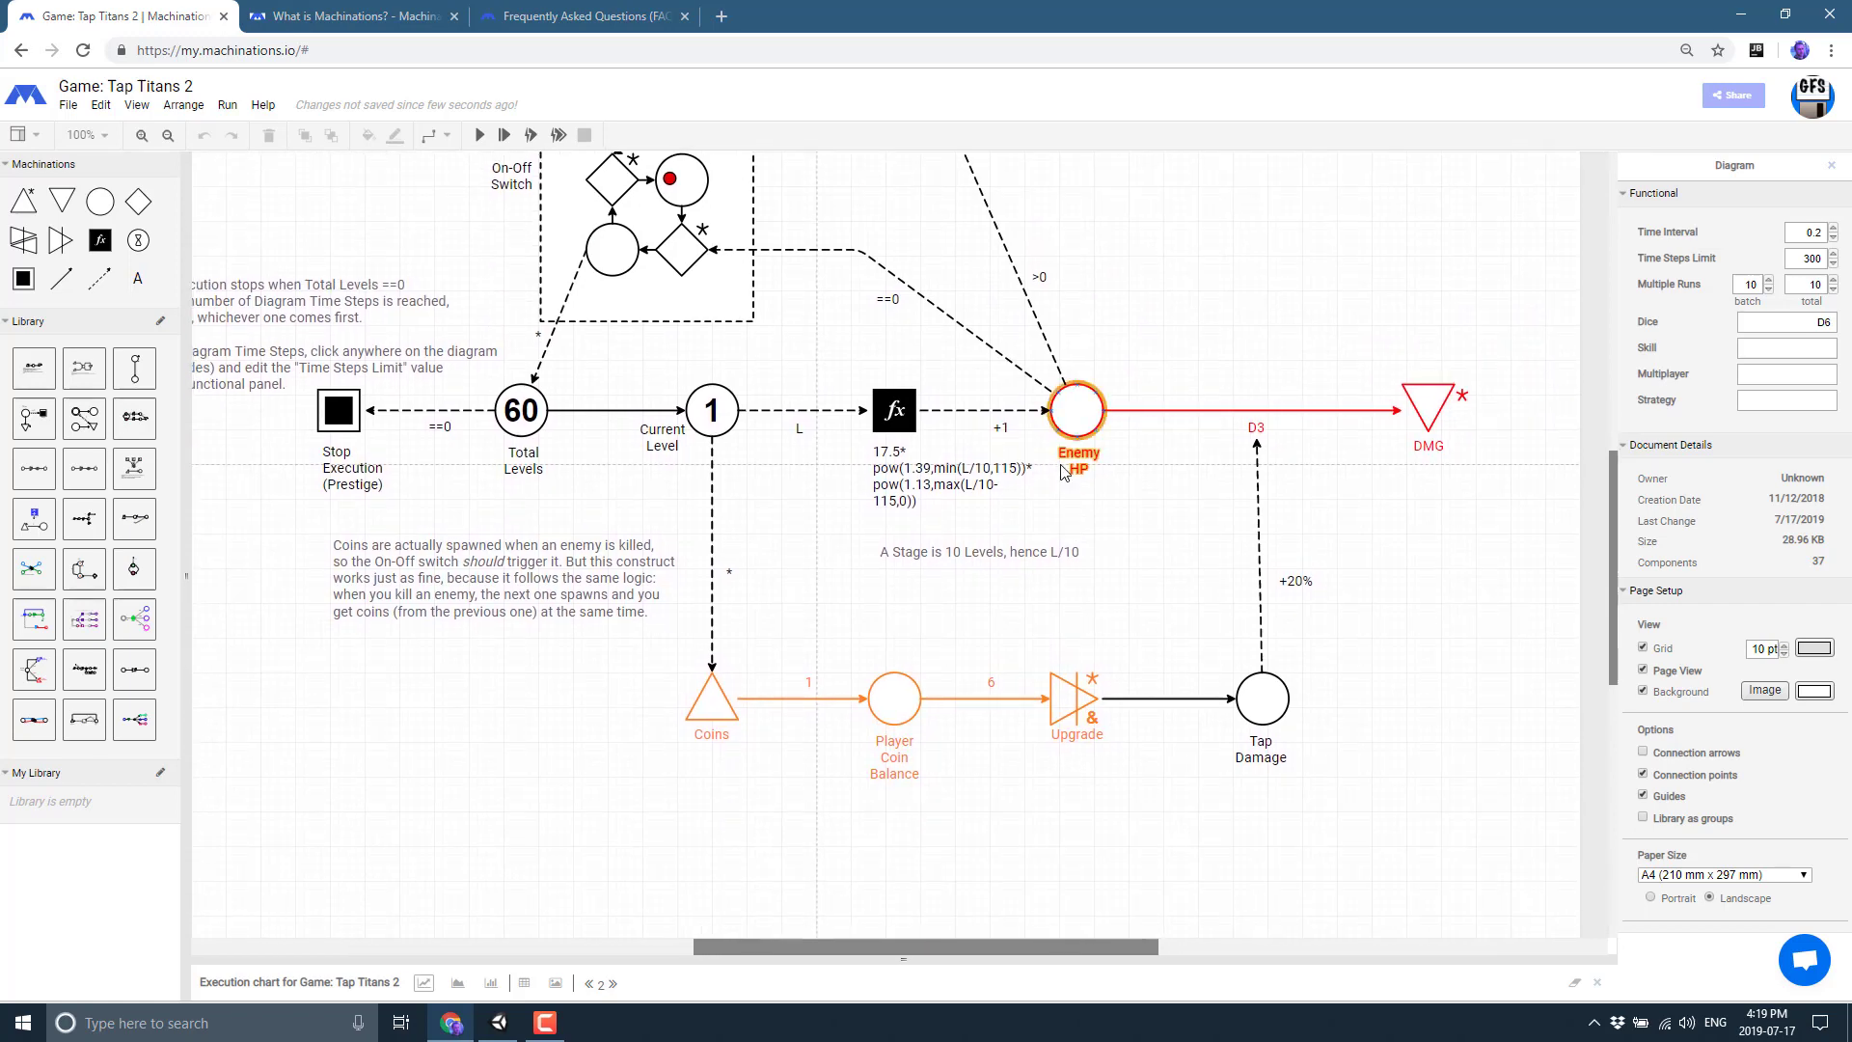